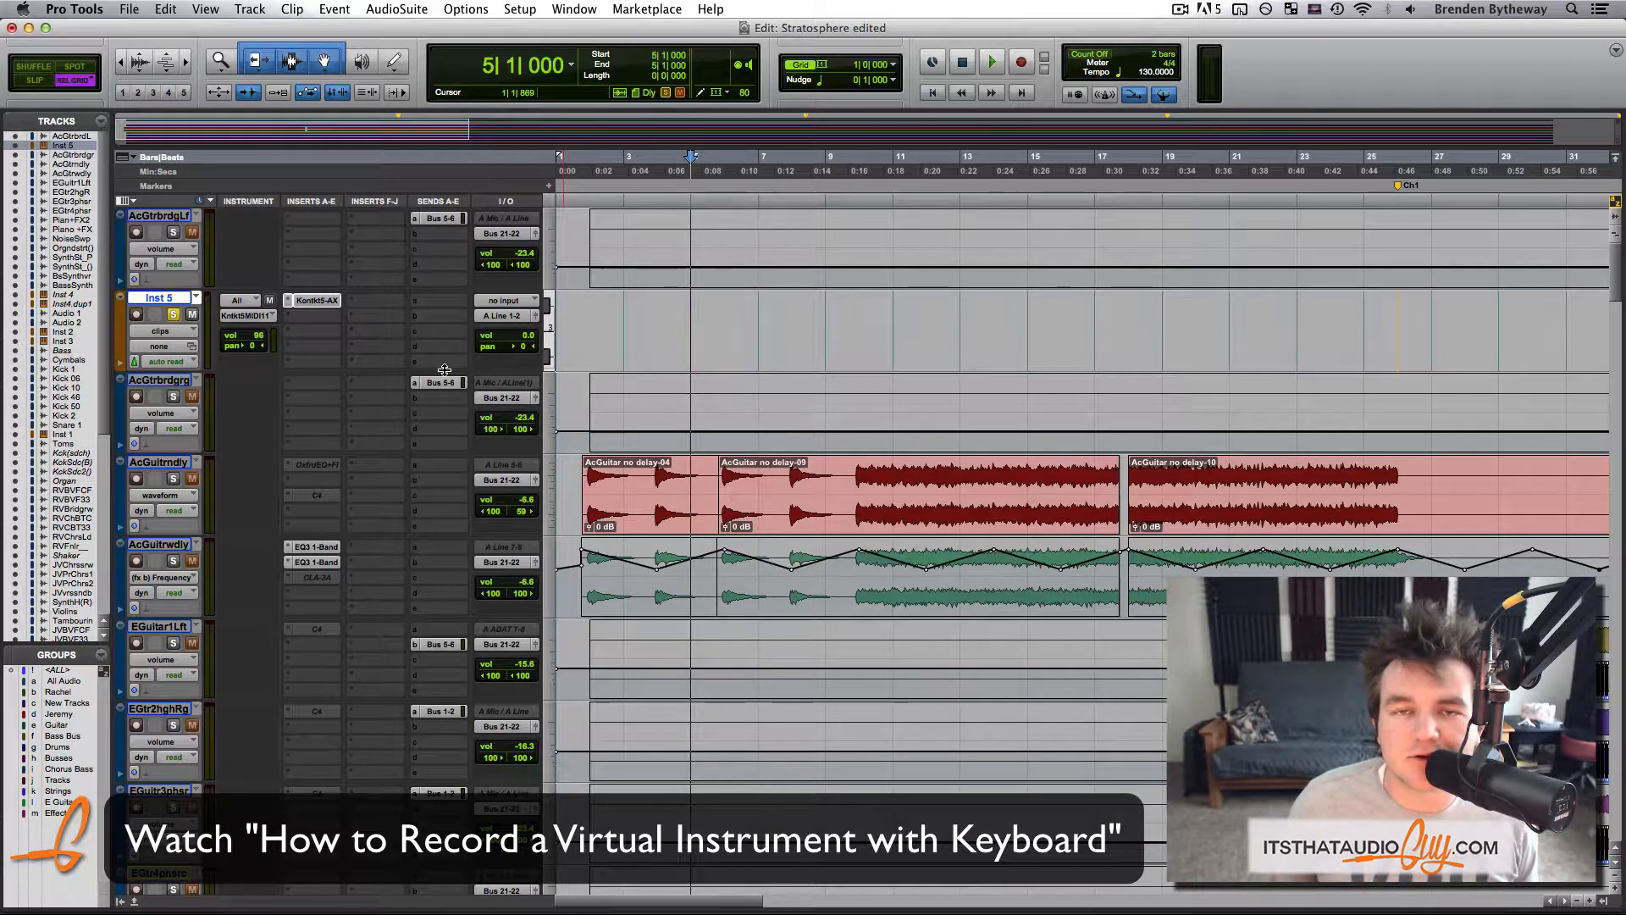
Enlarge the Inst 5 track to extreme height and check its Kontakt instrument window, closing it again
drag(444, 370, 412, 829)
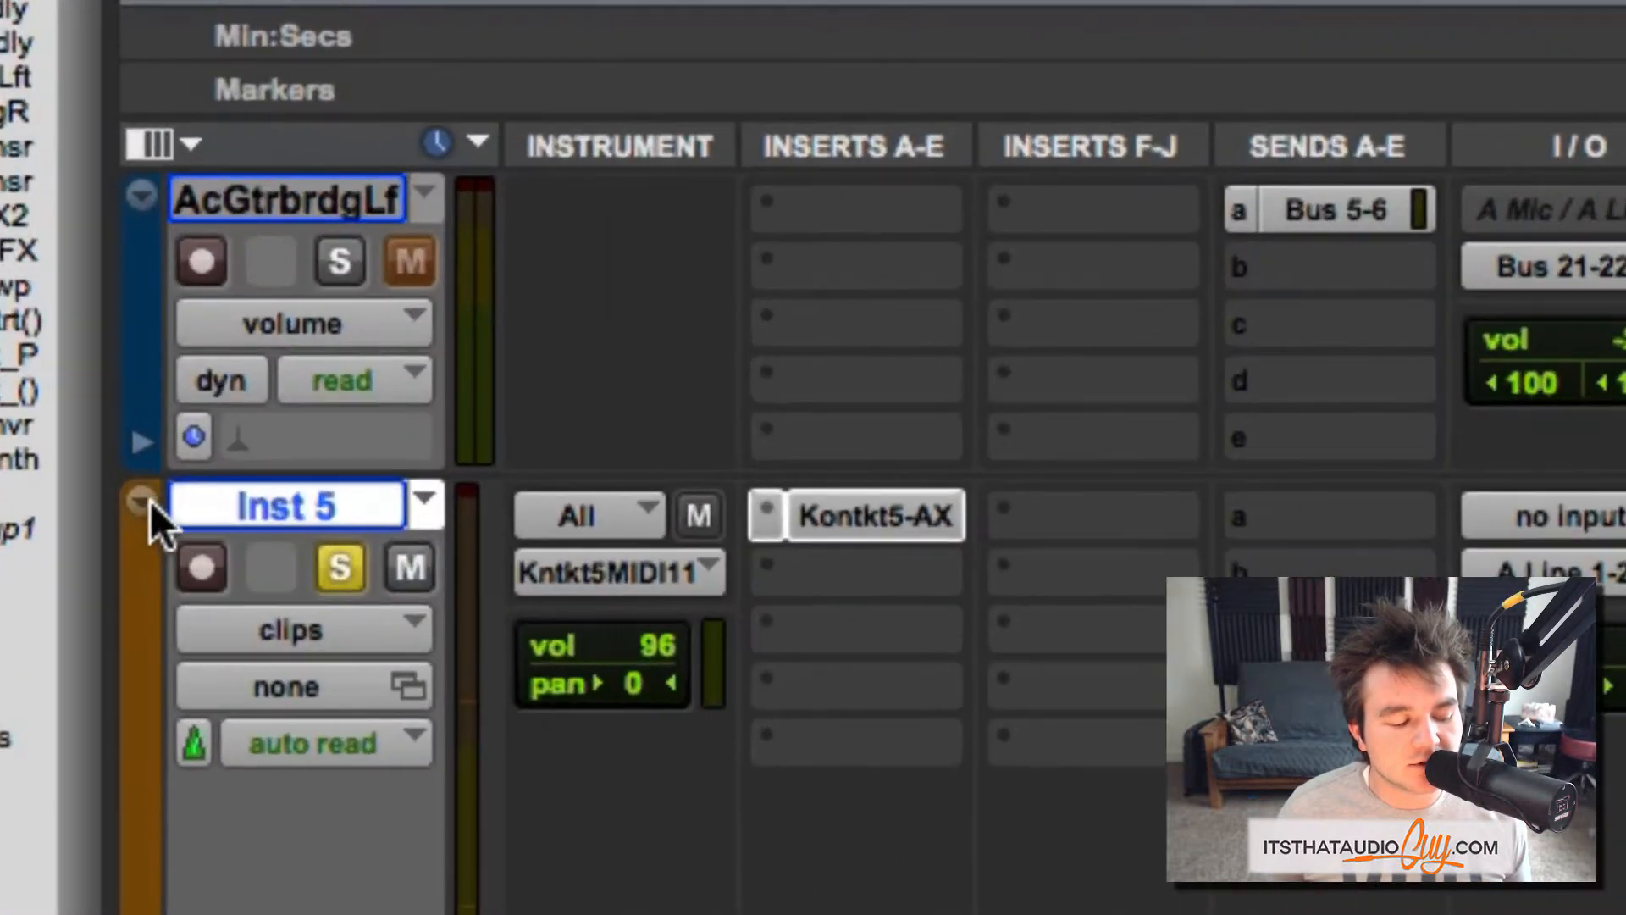
click(144, 501)
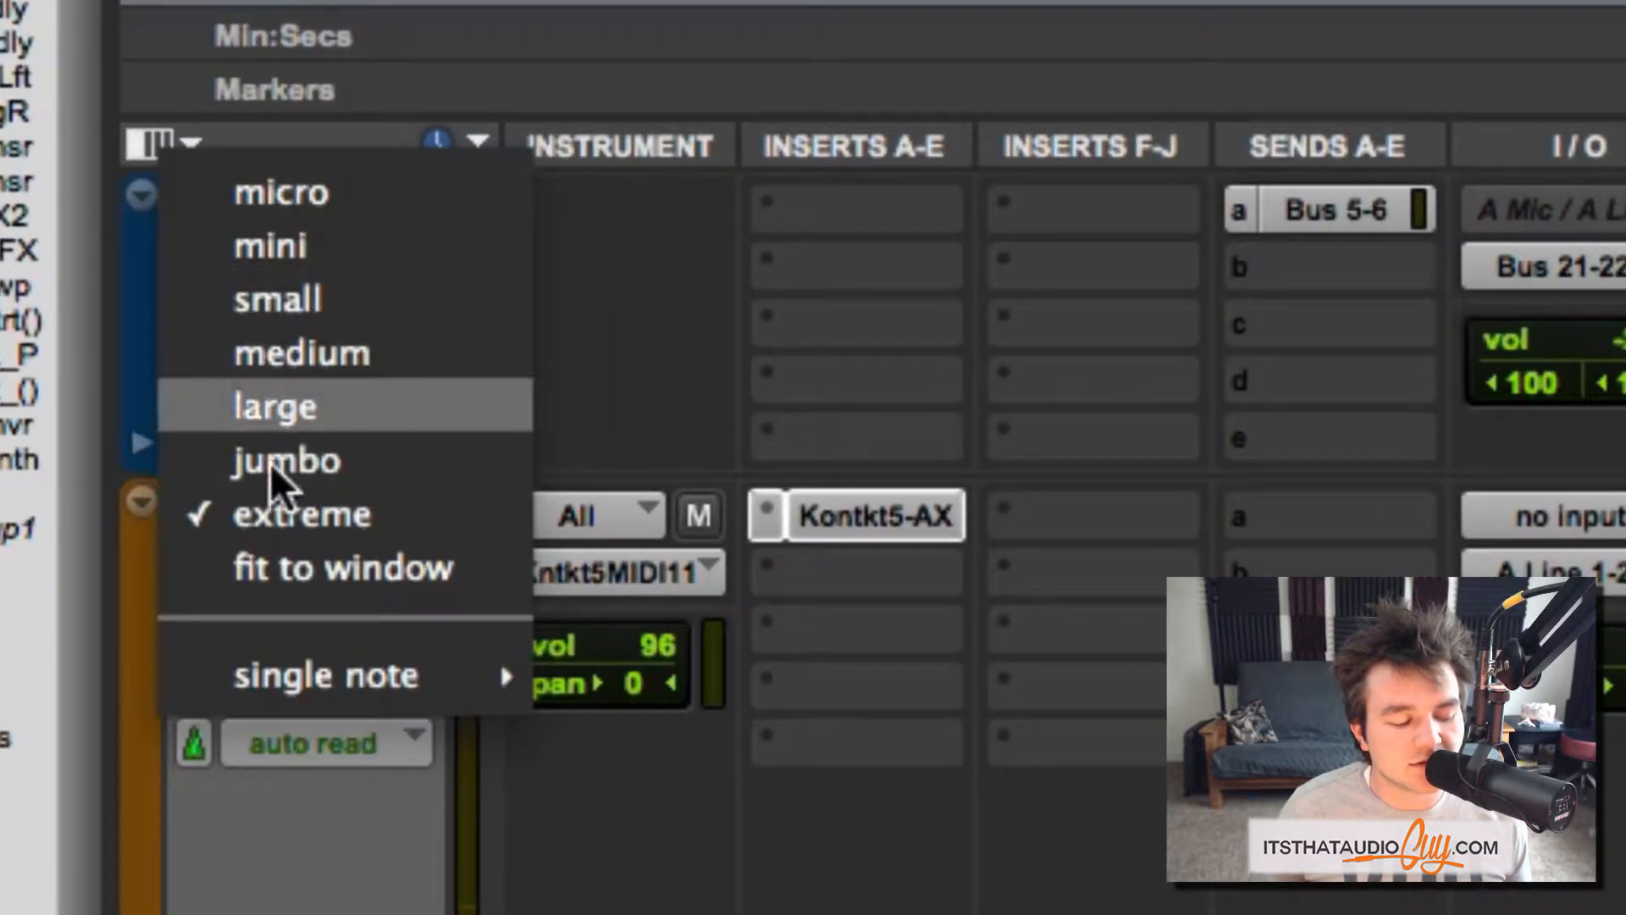
click(546, 779)
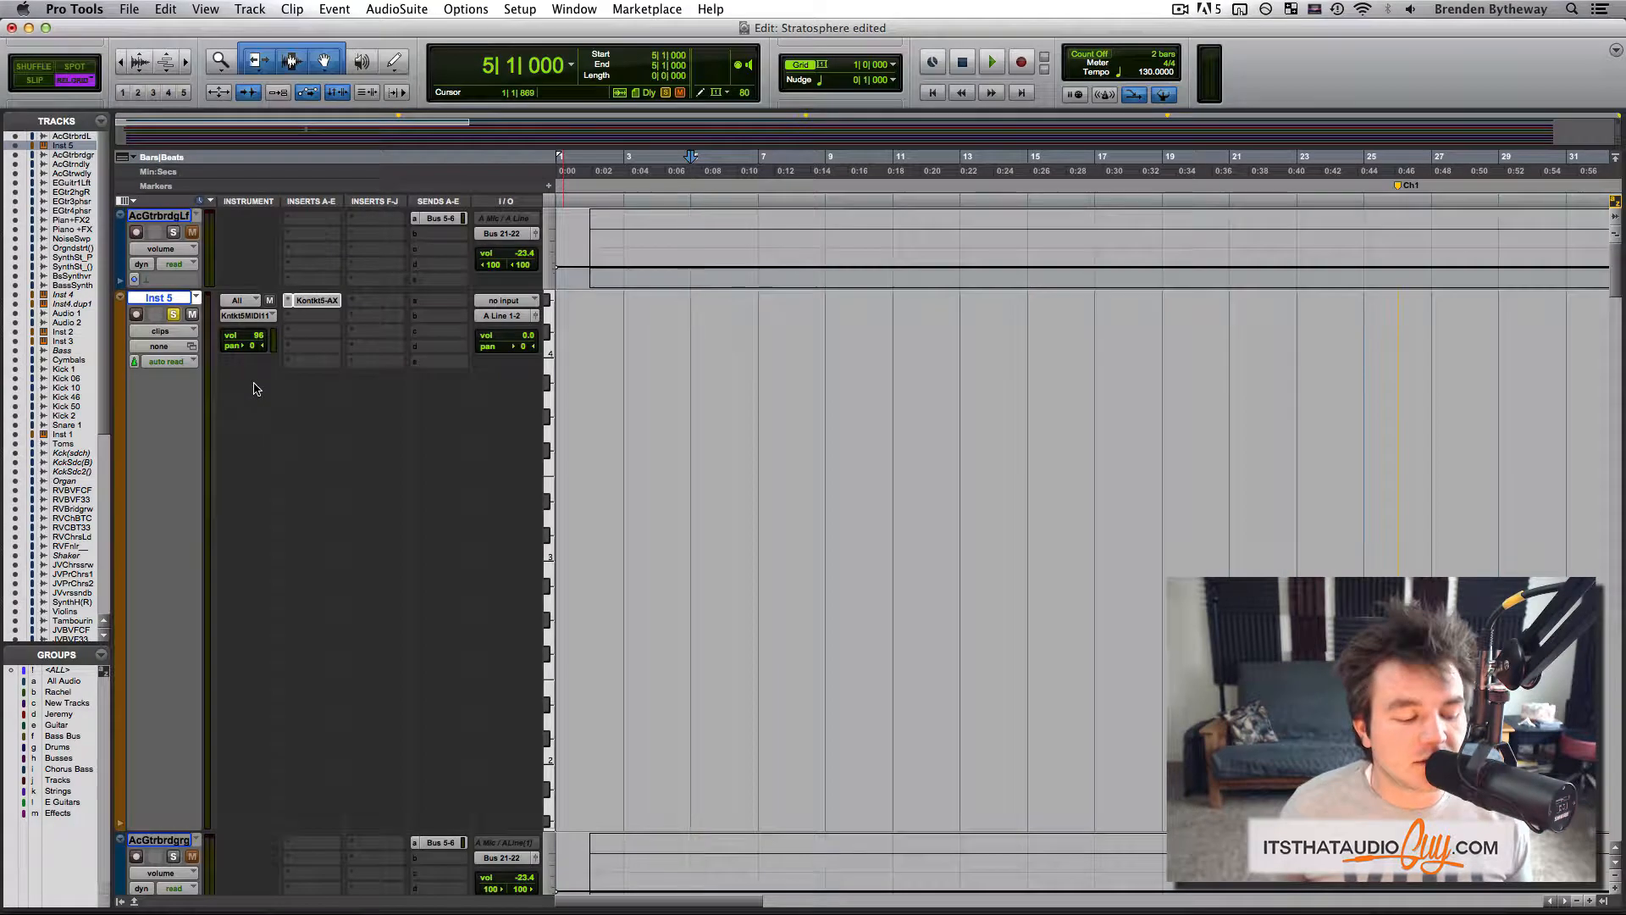
click(321, 302)
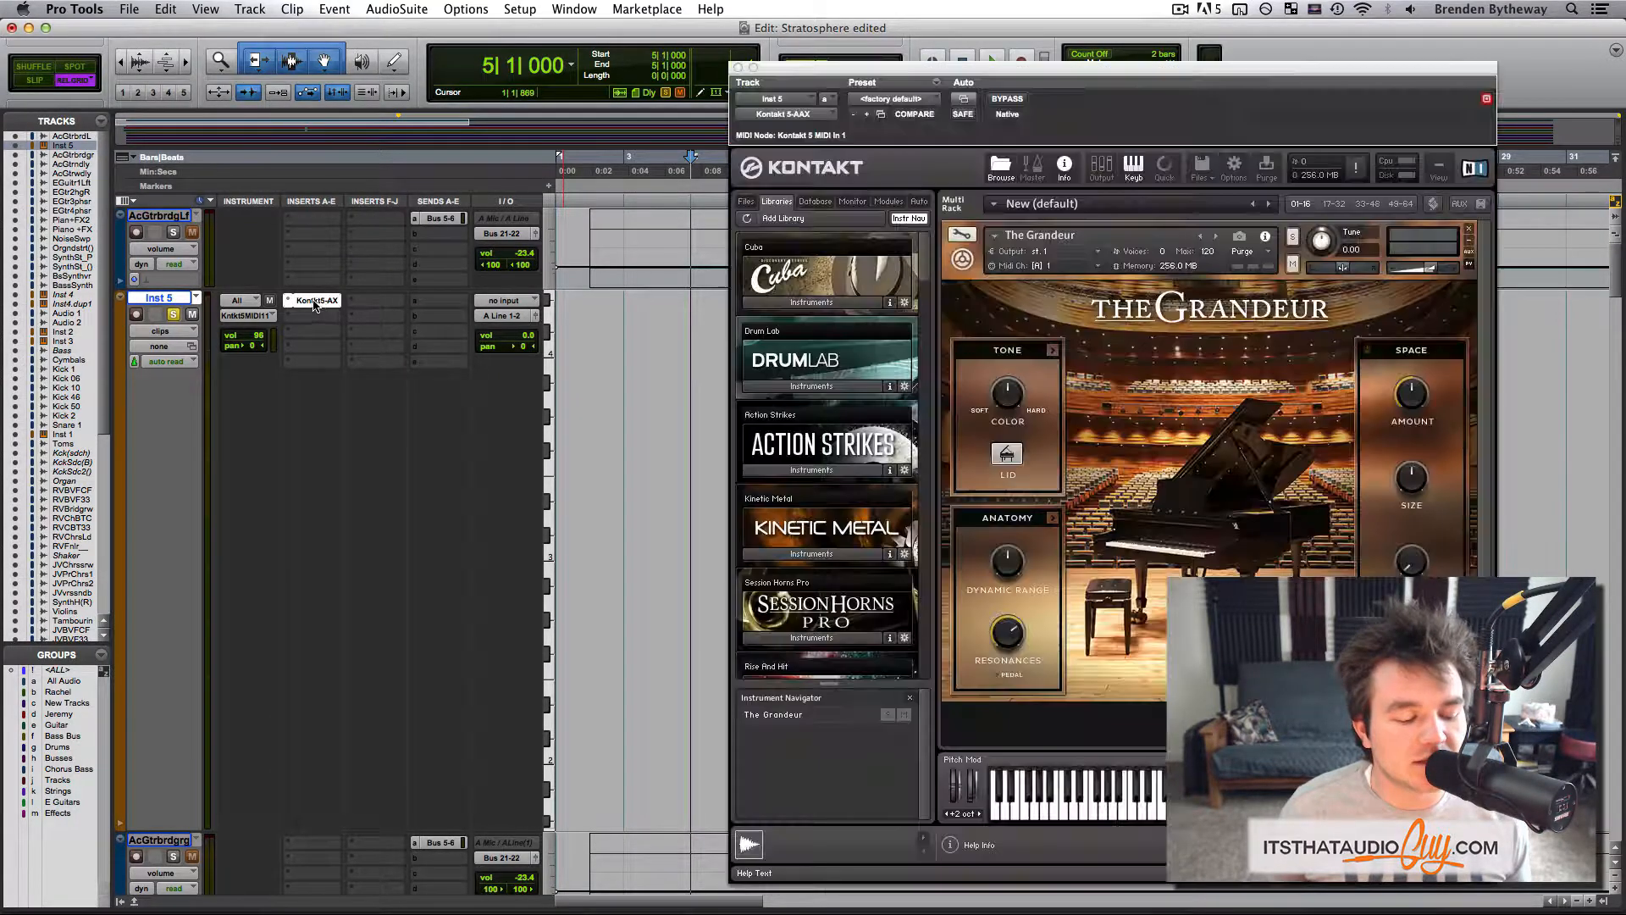
click(322, 304)
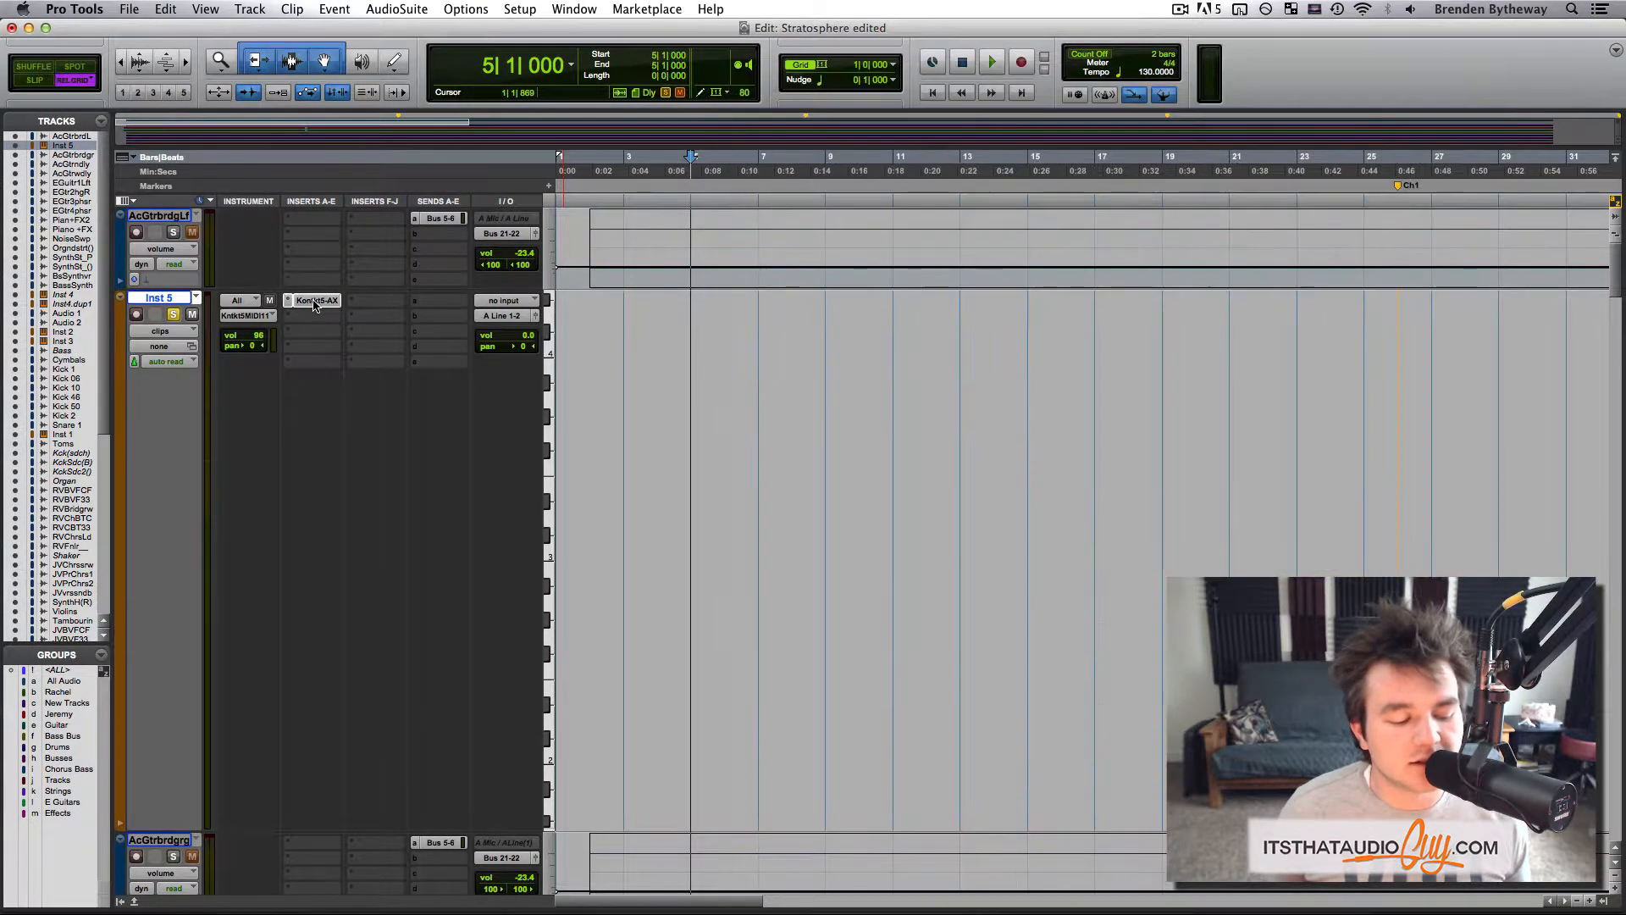
Record-enable the Inst 5 track, record a short empty MIDI clip from bar 5, and stop the recording
click(137, 315)
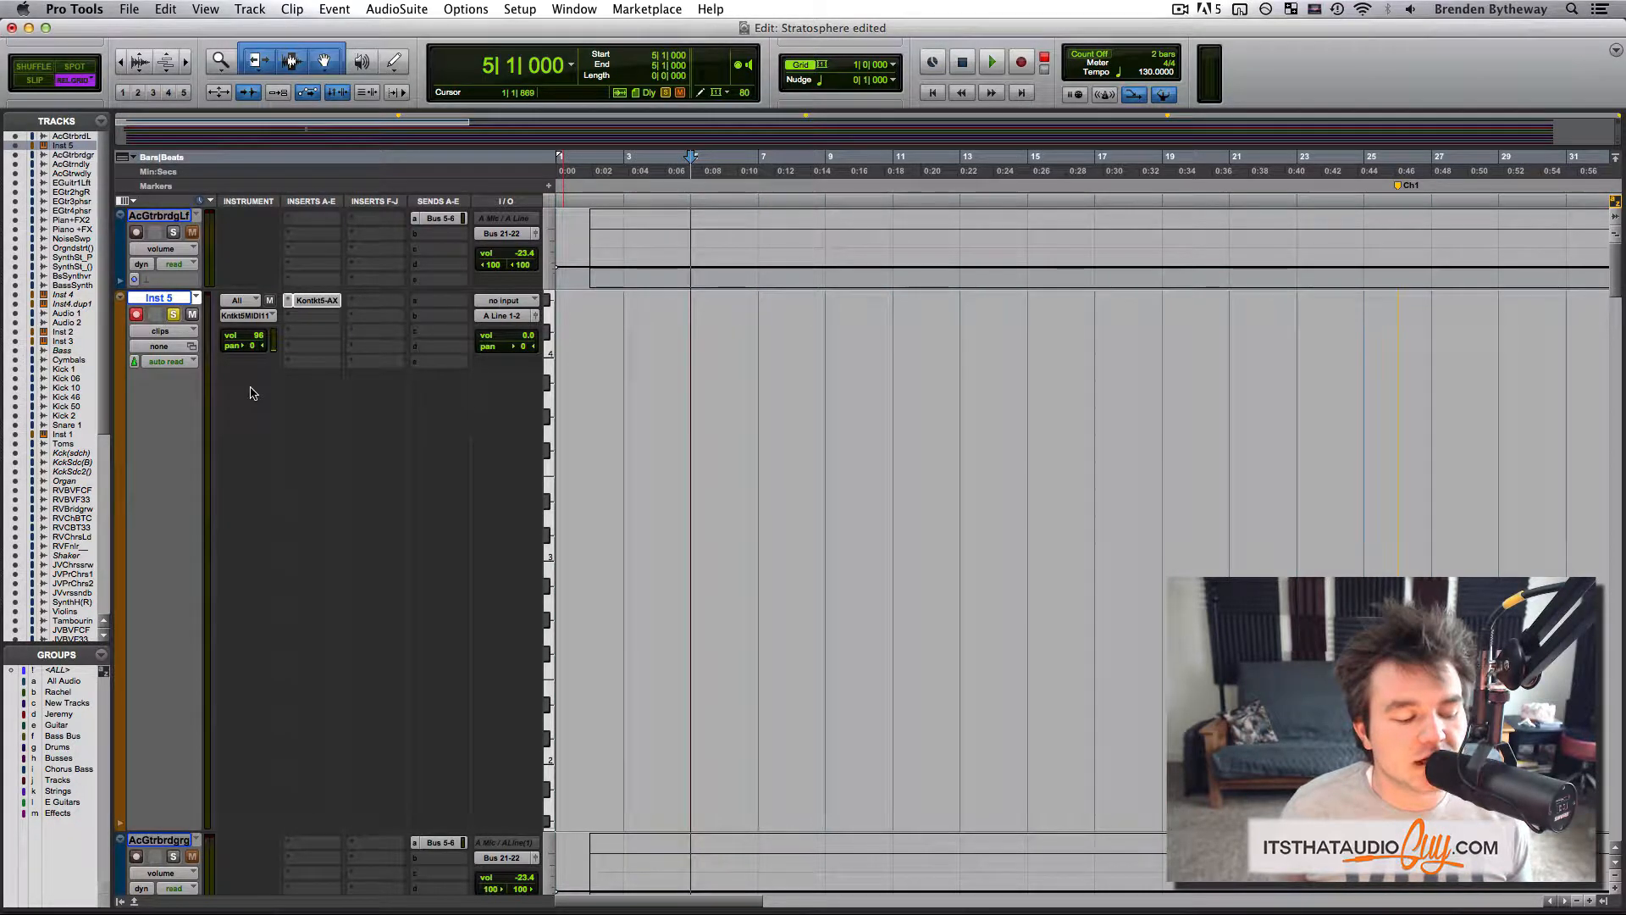
key(super+space)
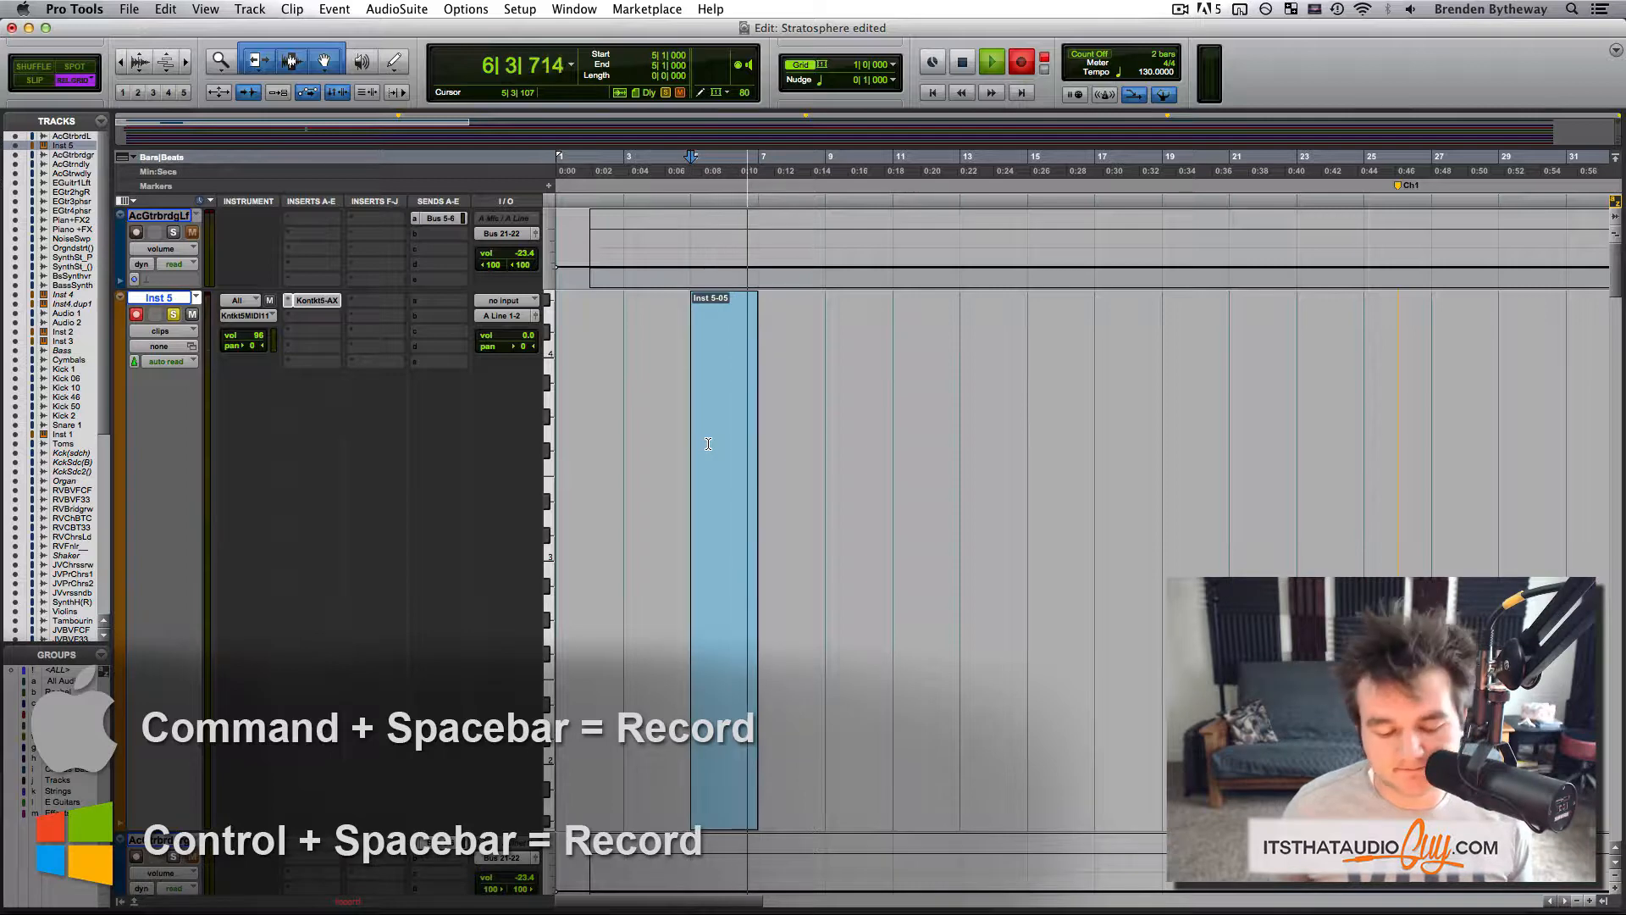
key(space)
Lengthen the recorded Inst 5 clip and move it earlier so it spans bars 2 to 24
drag(747, 711, 1421, 729)
drag(1133, 734, 1012, 729)
Open the Inst 5 clip in the MIDI Editor and set the editor's grid to 1/16 note
double_click(1012, 729)
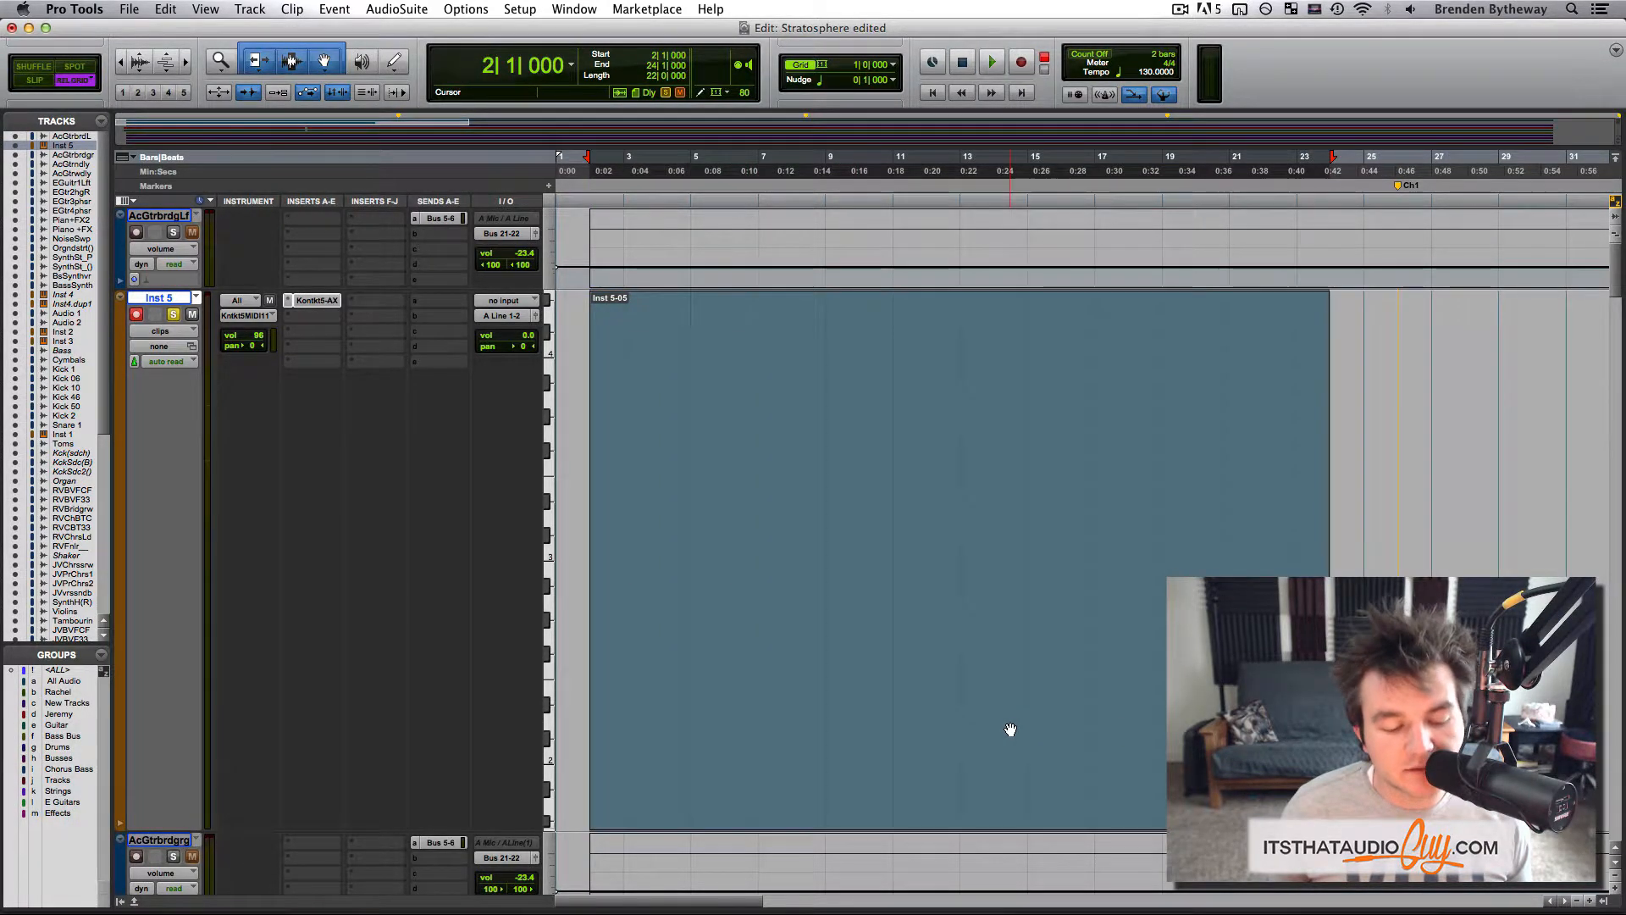
scroll(570, 209, left, 5)
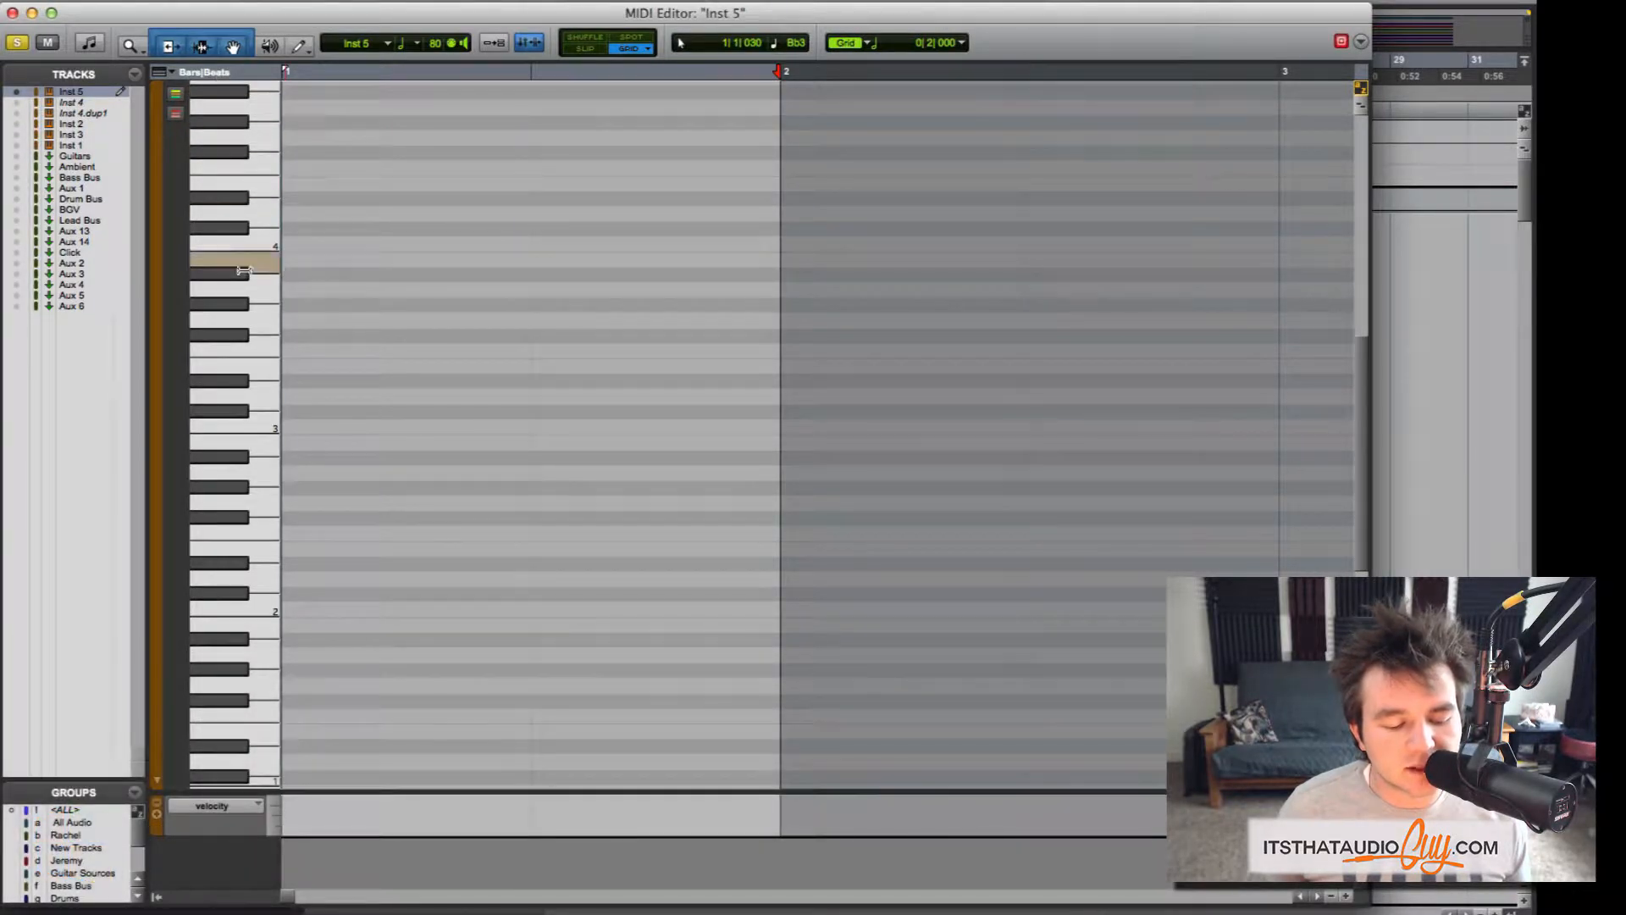
scroll(254, 309, down, 10)
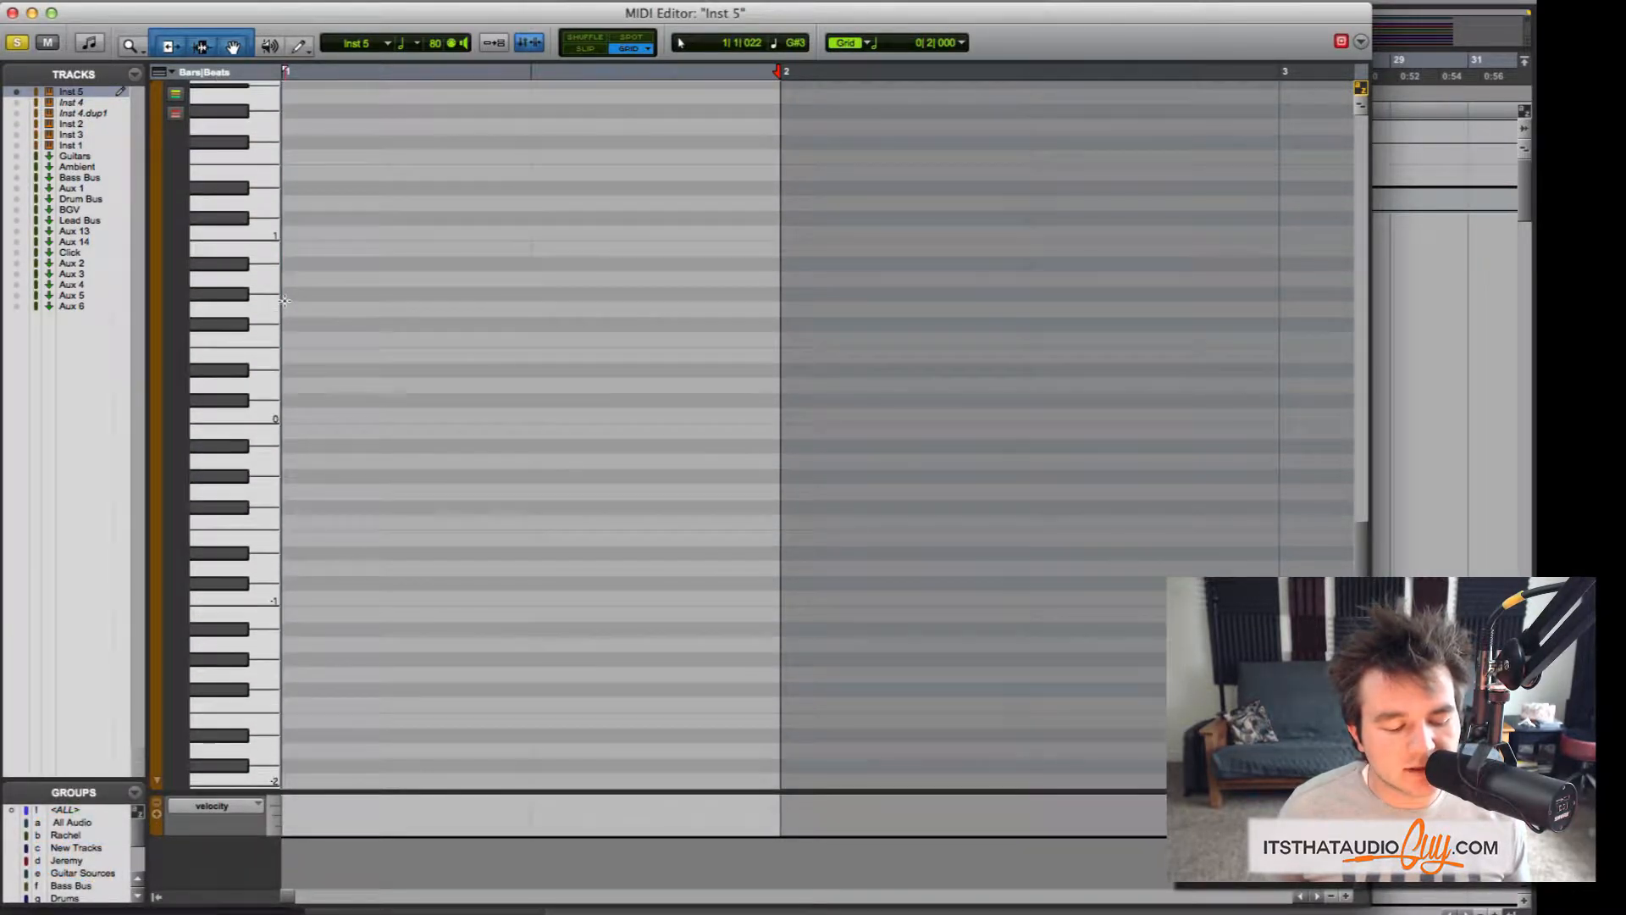
scroll(250, 277, up, 20)
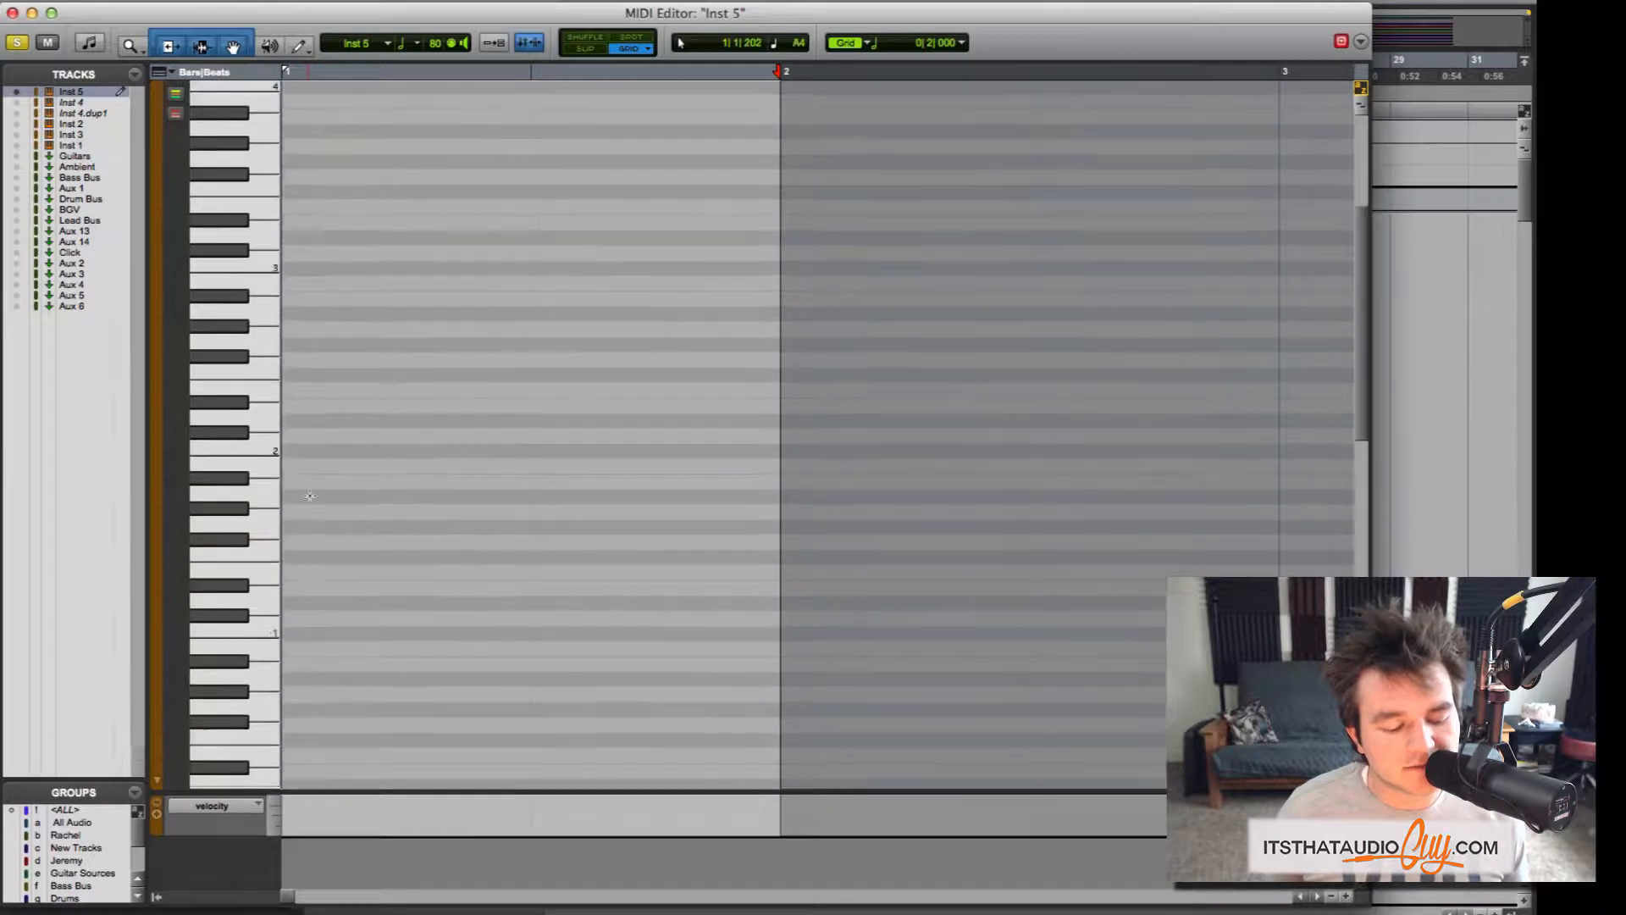
scroll(251, 277, down, 17)
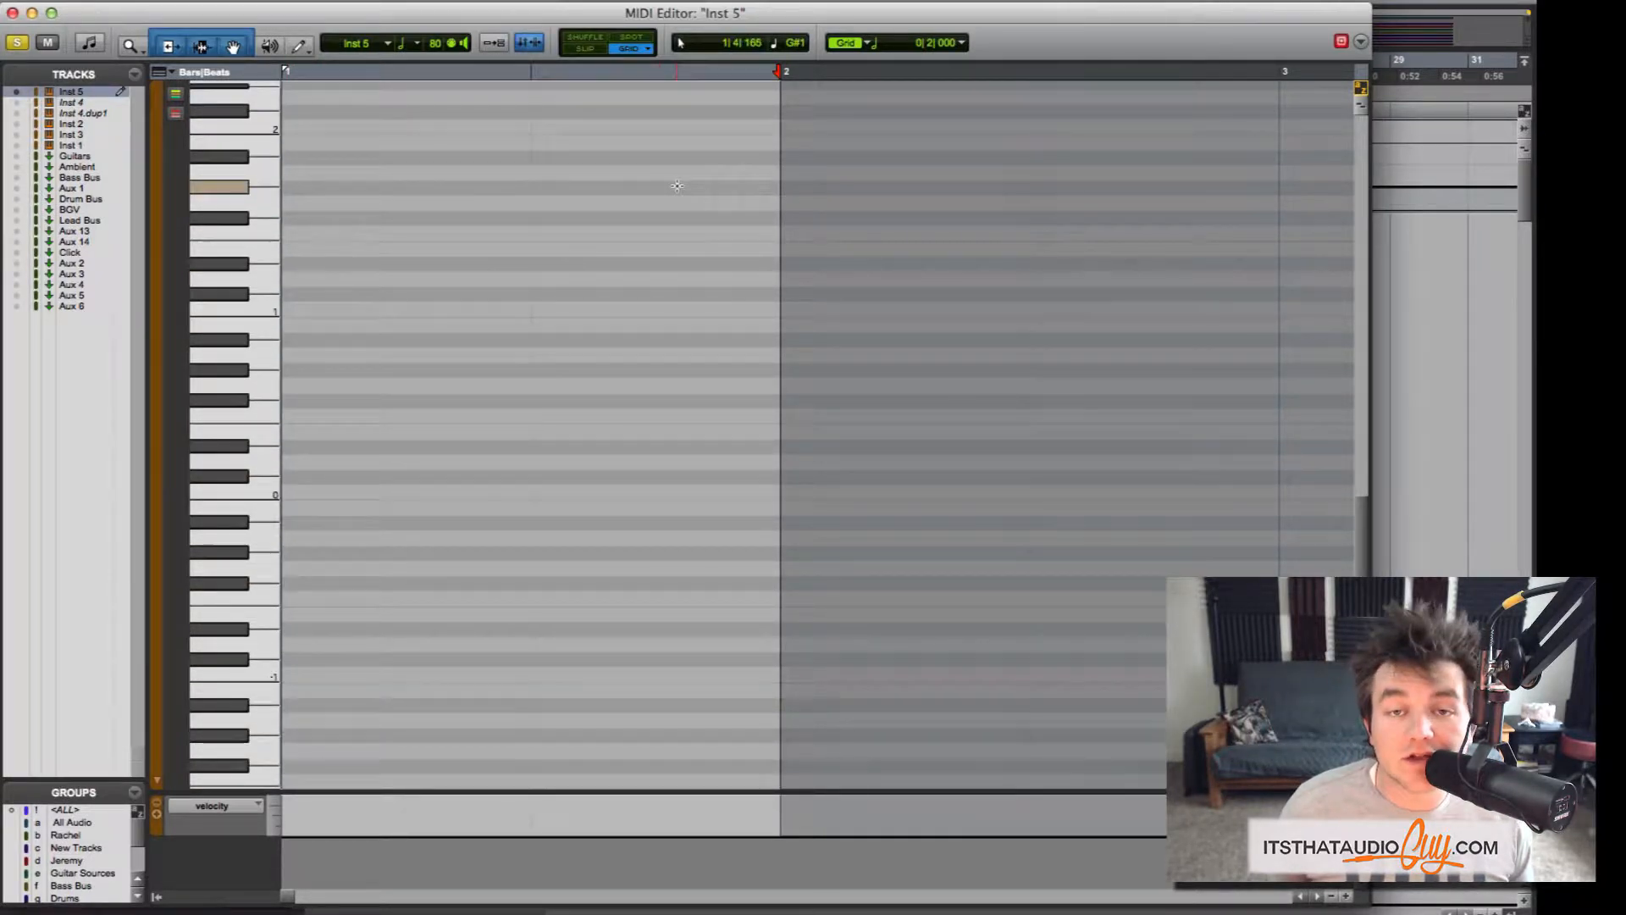
click(875, 44)
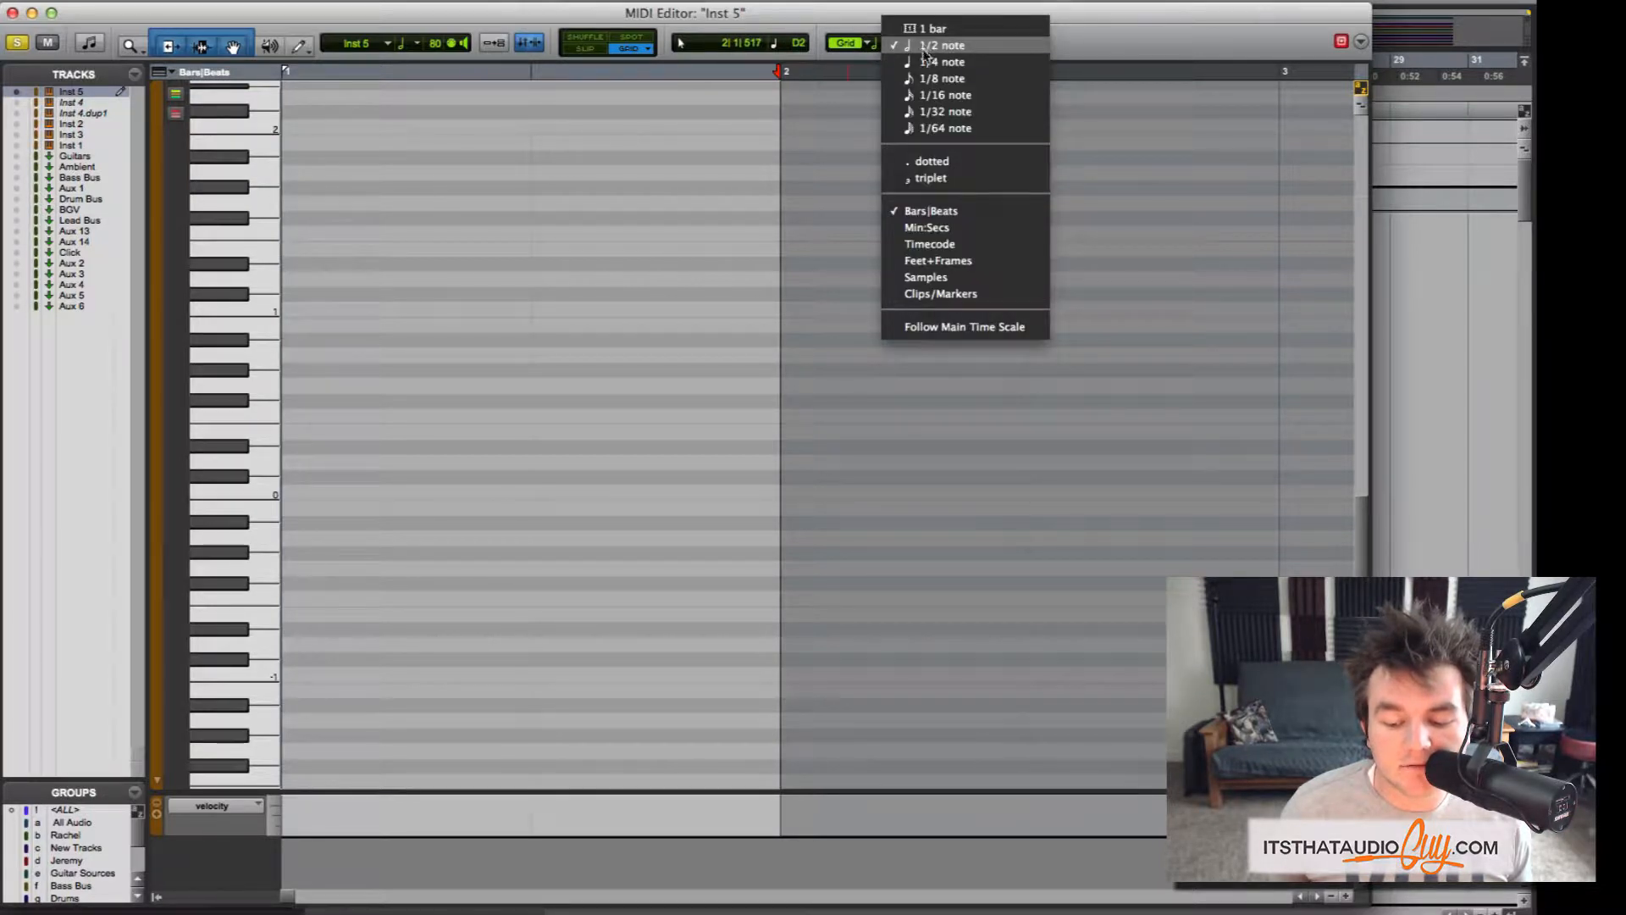
click(924, 95)
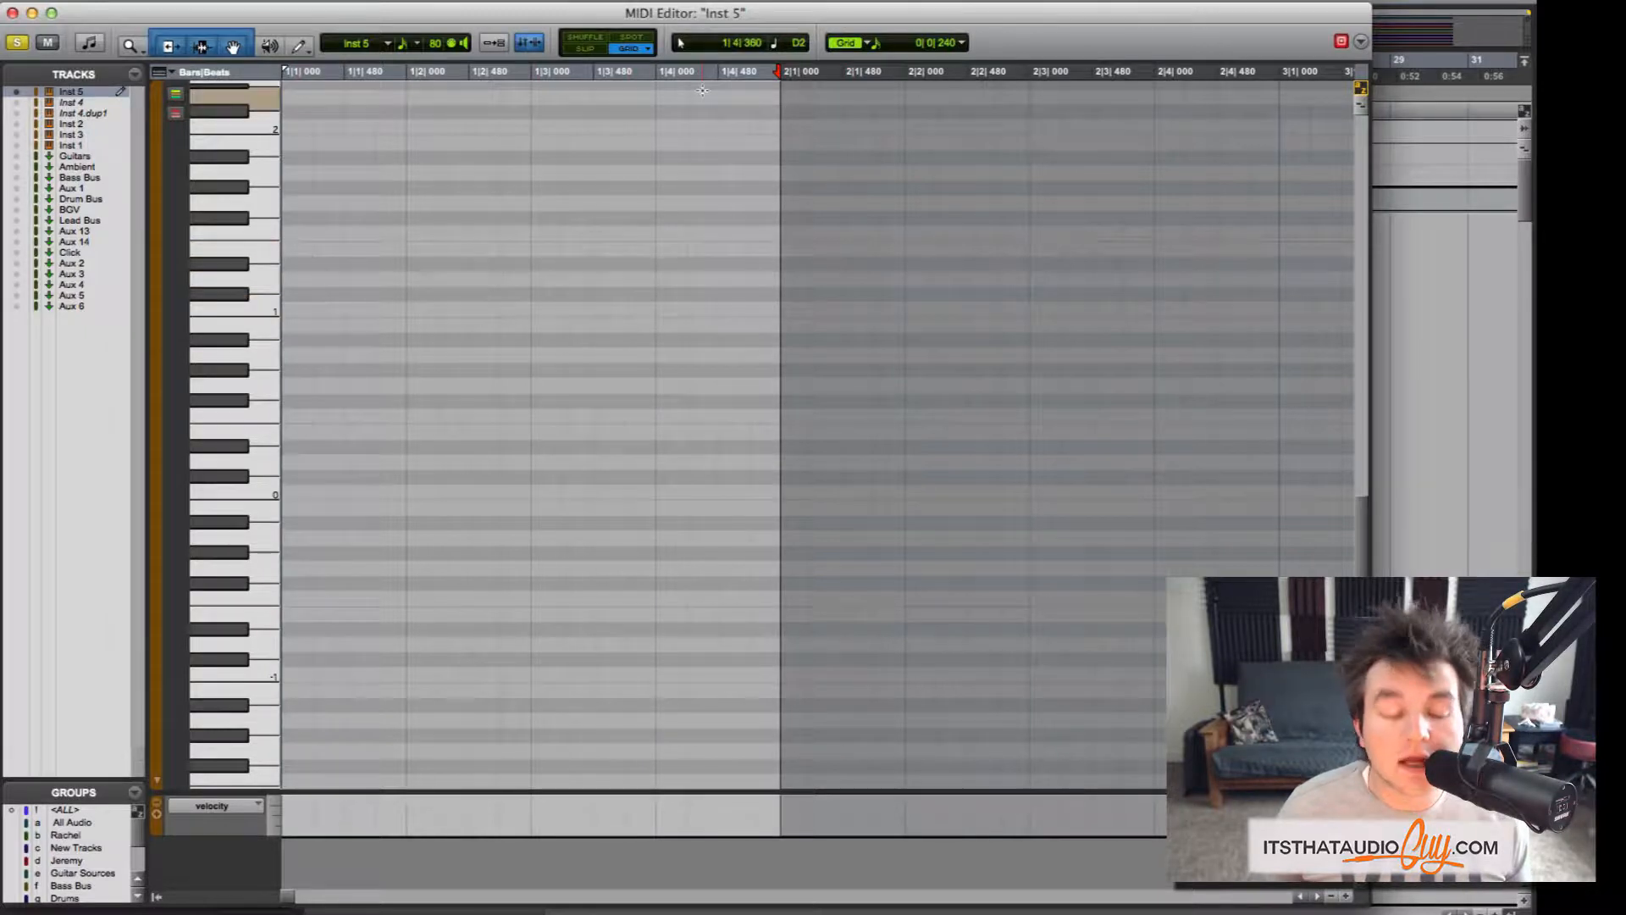
Draw two-beat C1 and E1 notes with the Pencil tool, both starting at 1|1|000
click(298, 47)
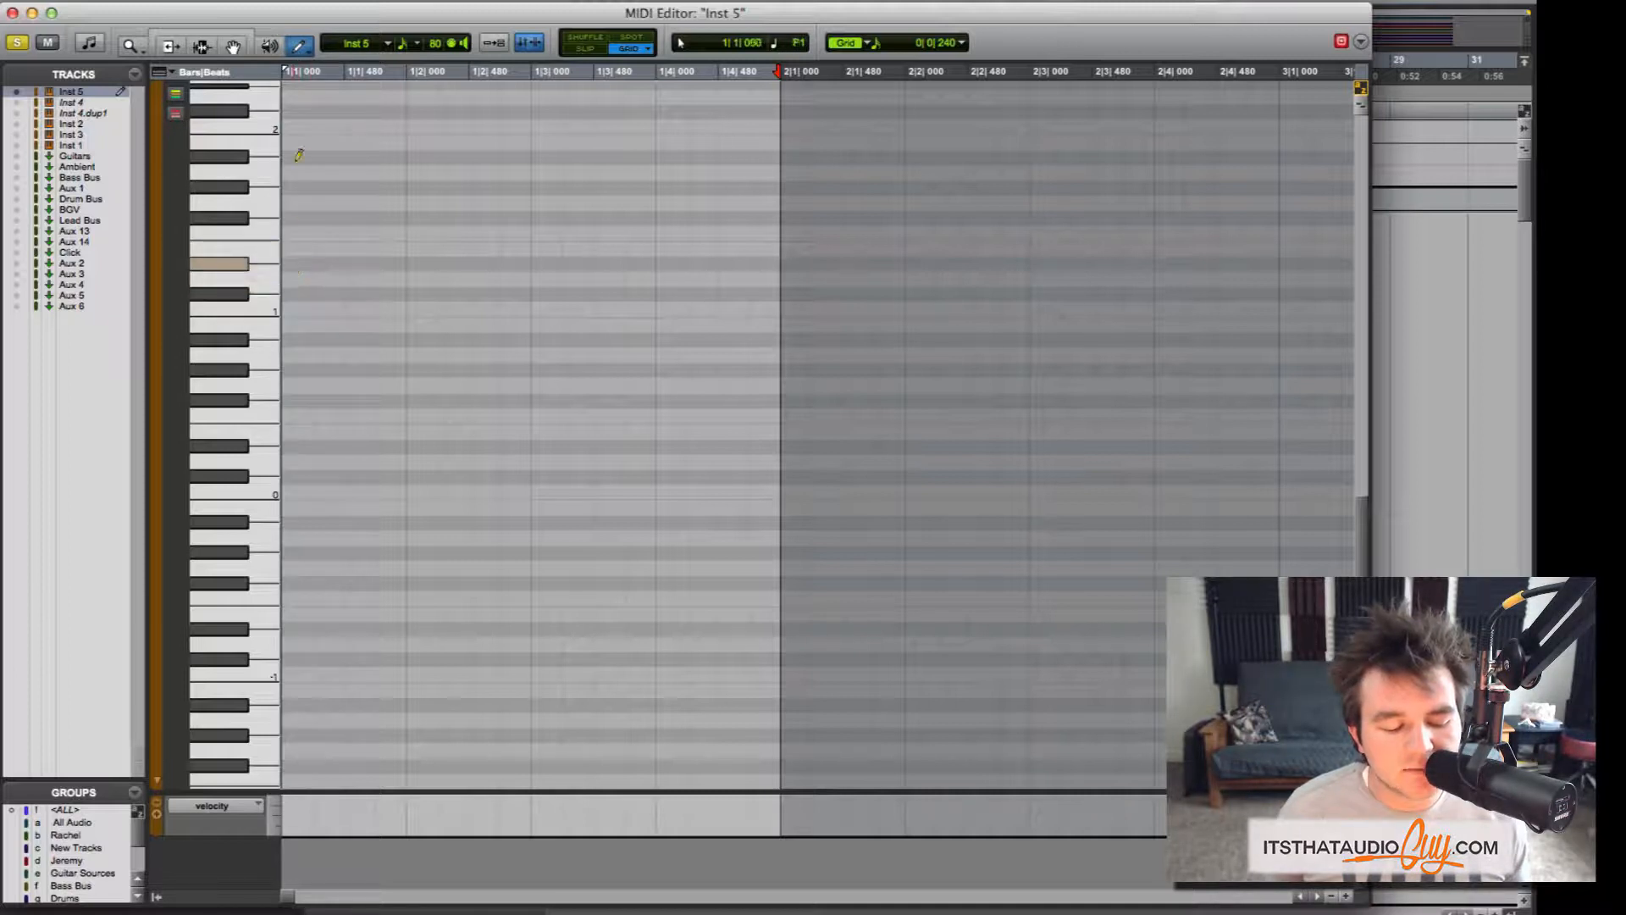
scroll(301, 135, up, 10)
scroll(299, 315, down, 10)
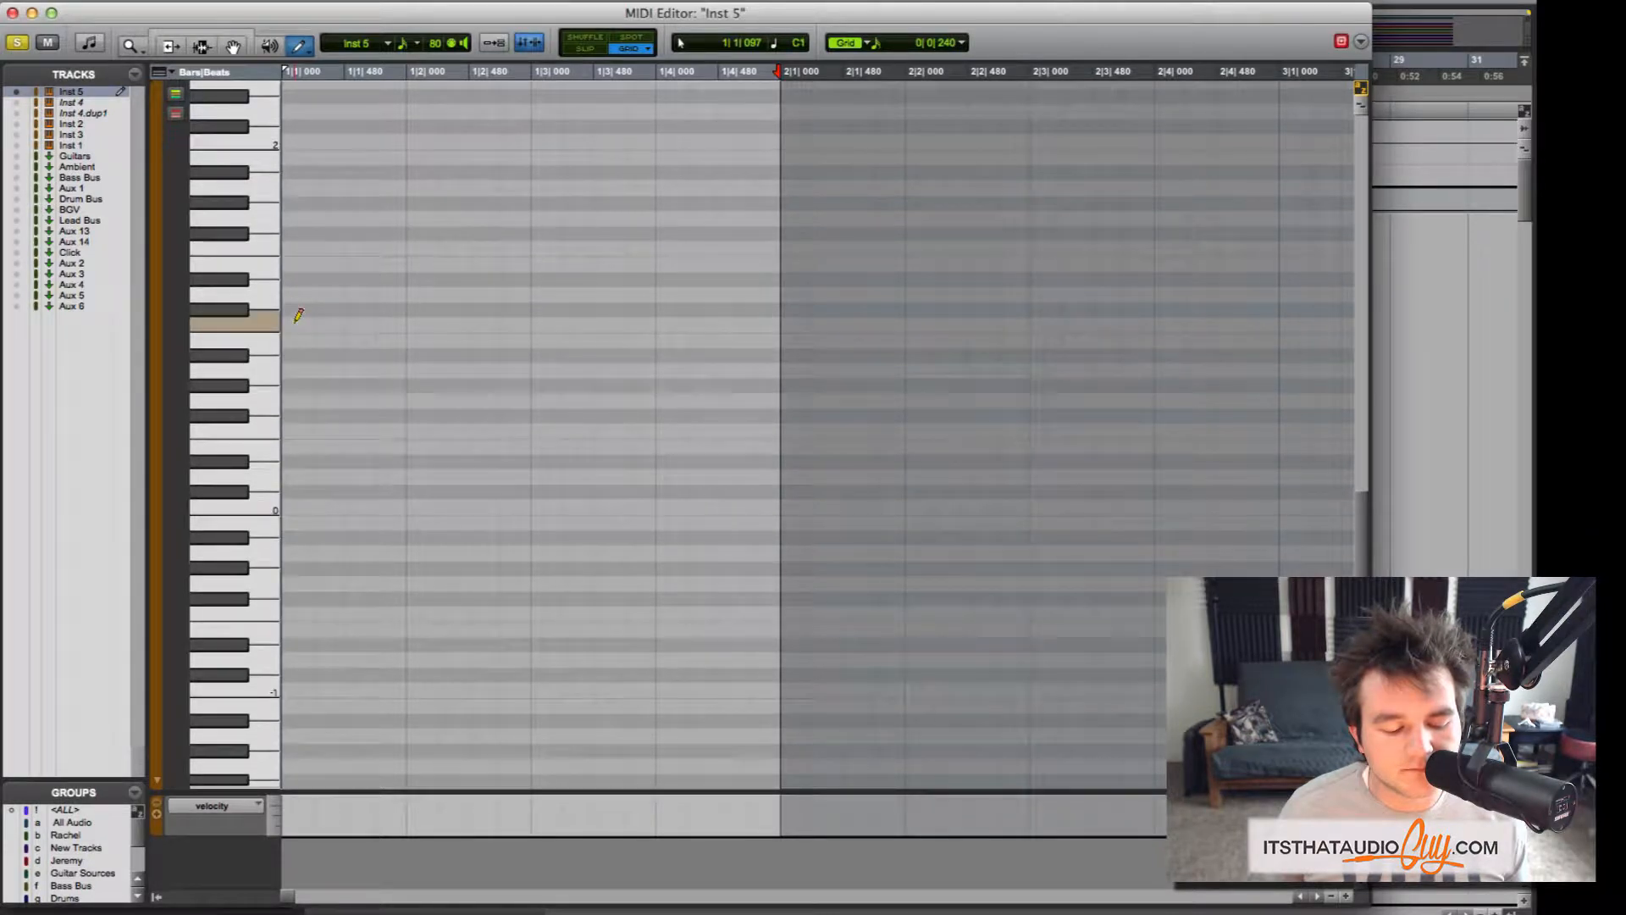
drag(532, 321, 520, 318)
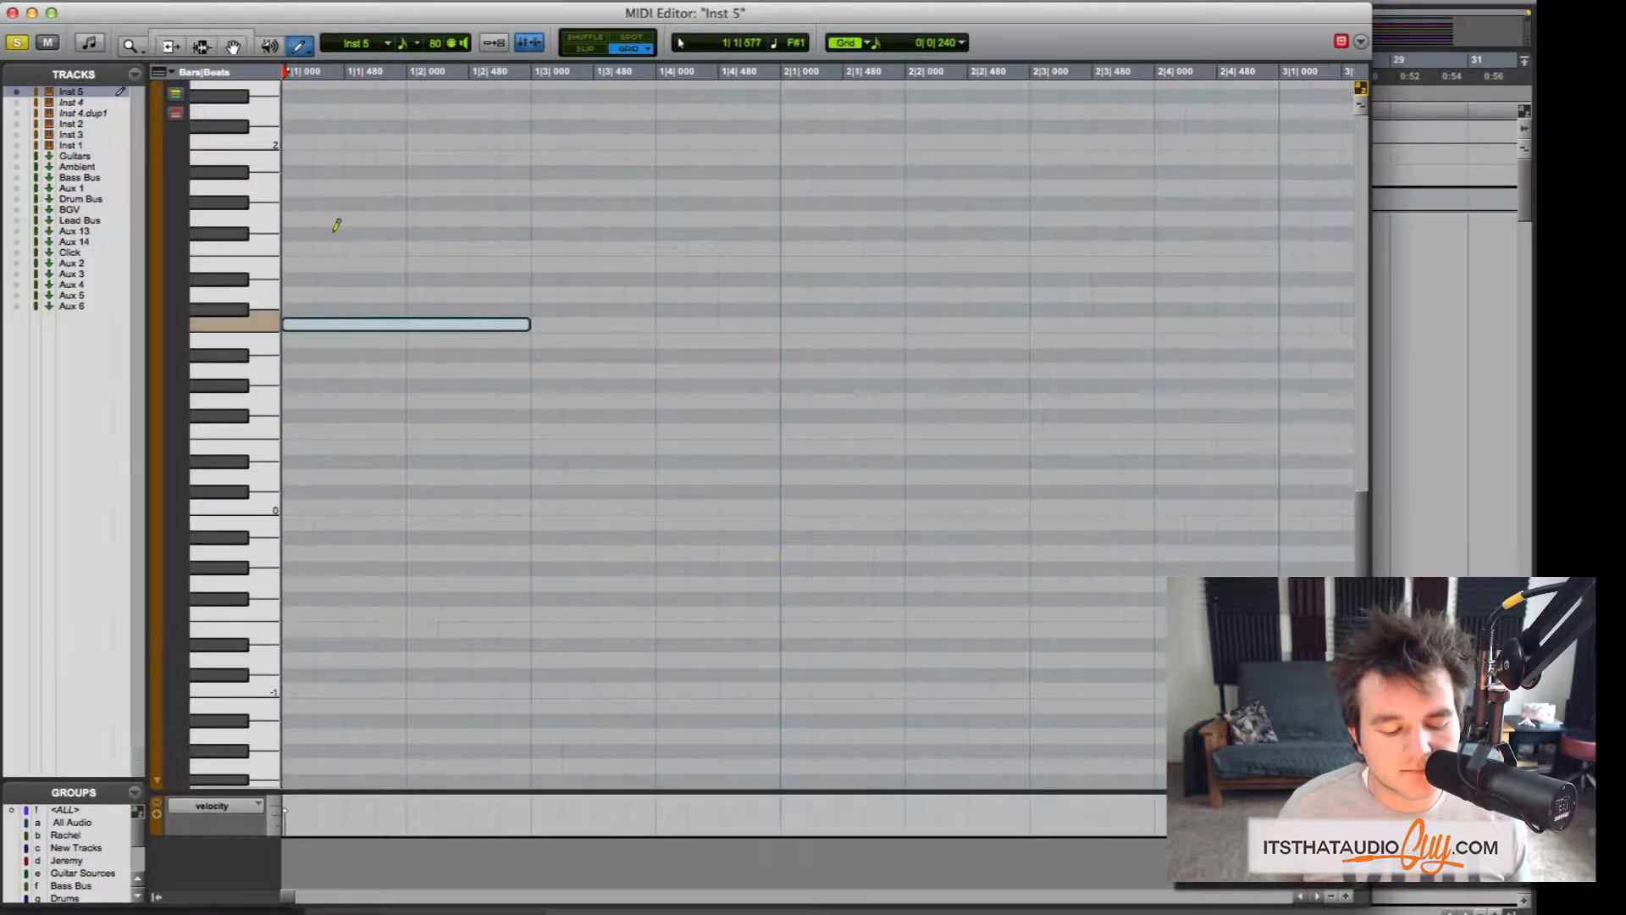
mouse_move(294, 261)
mouse_down()
mouse_move(581, 259)
mouse_move(542, 260)
mouse_up()
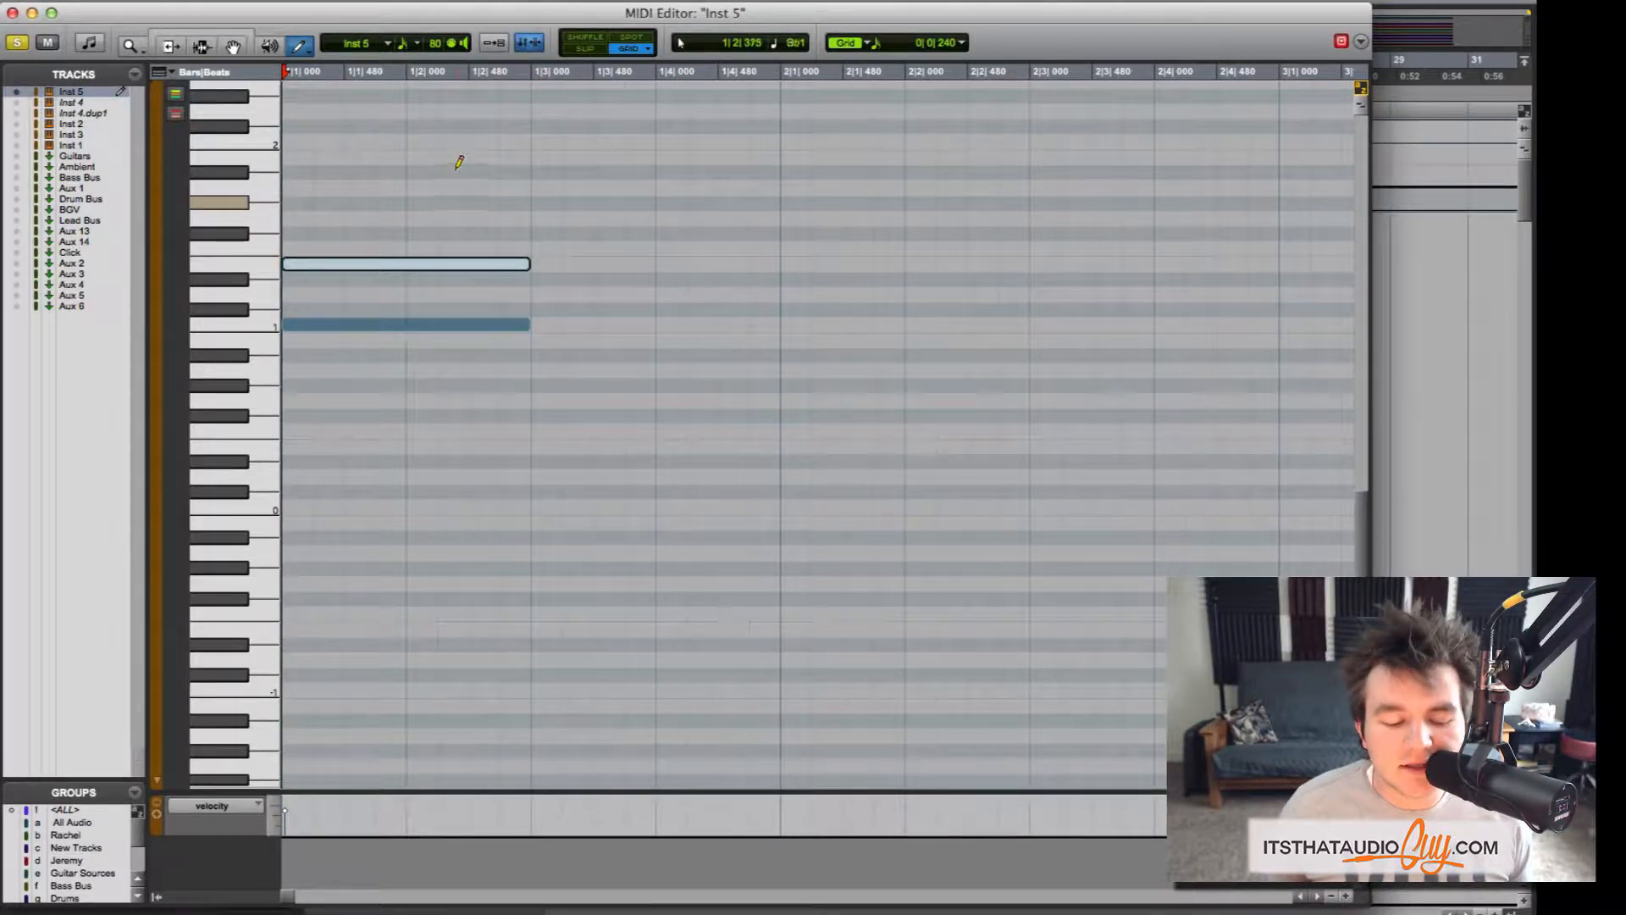
click(222, 33)
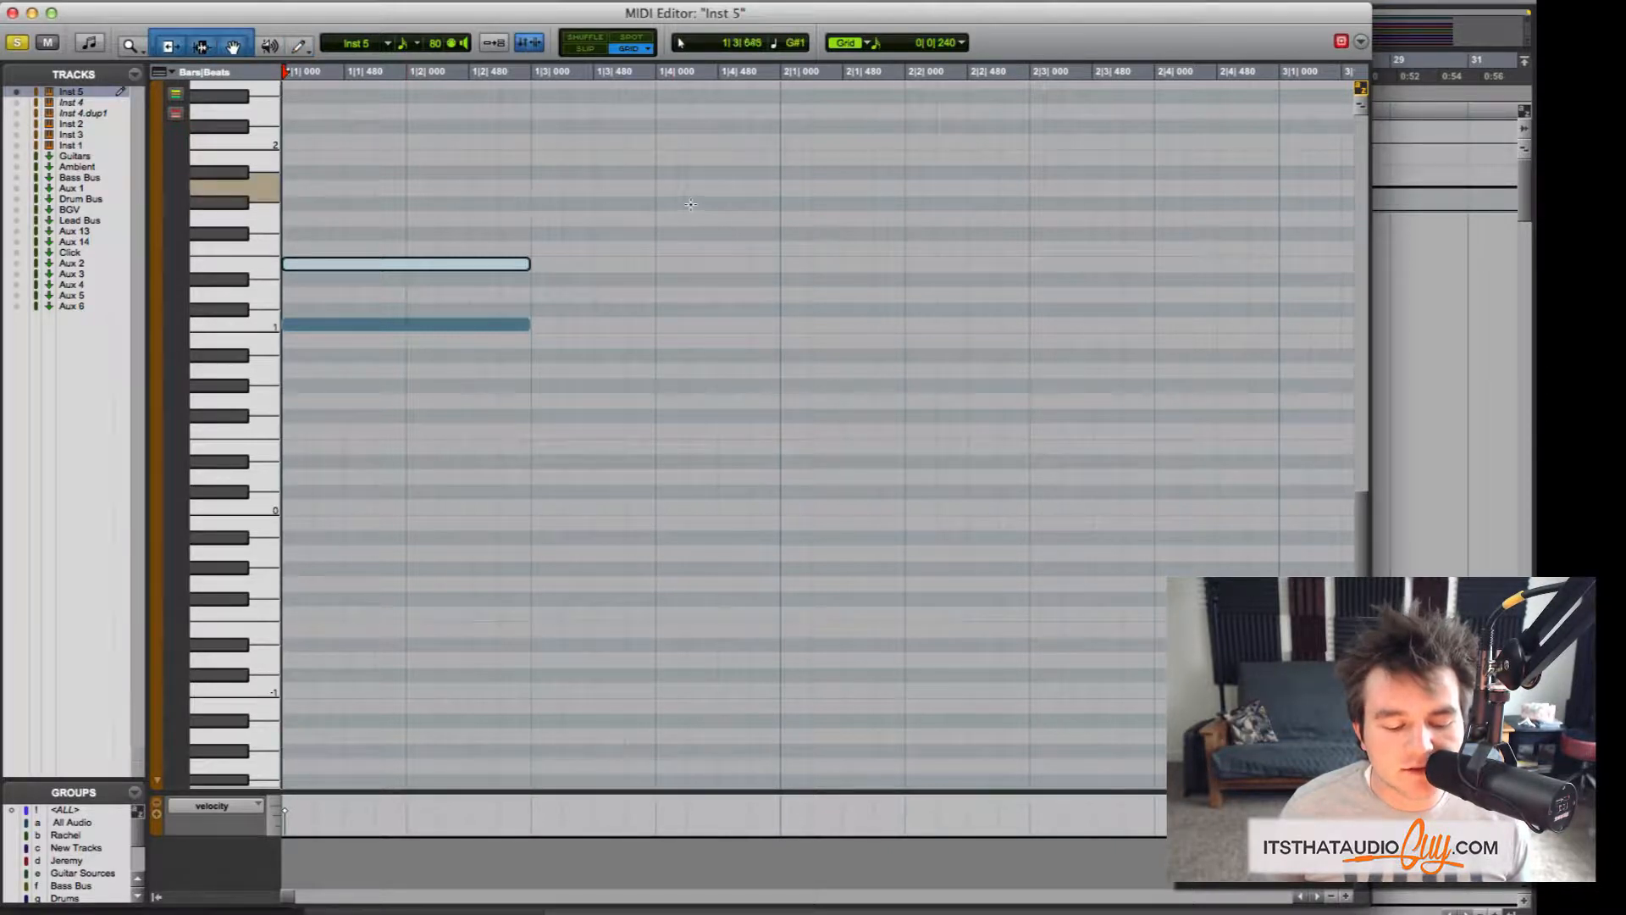
drag(629, 177, 494, 381)
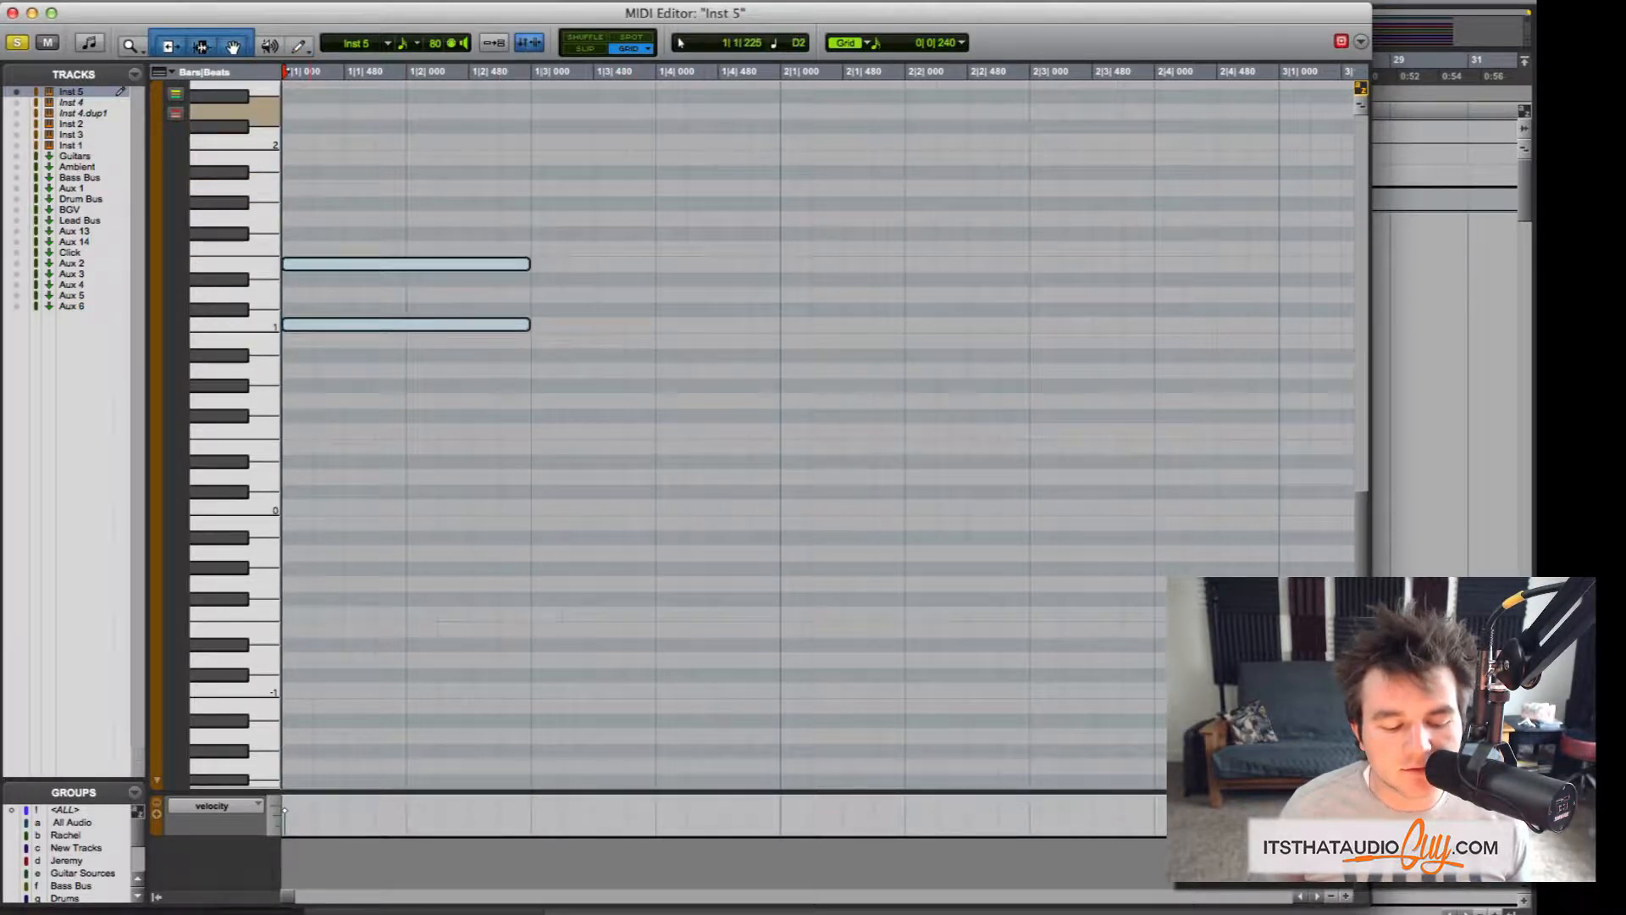
drag(392, 266, 392, 216)
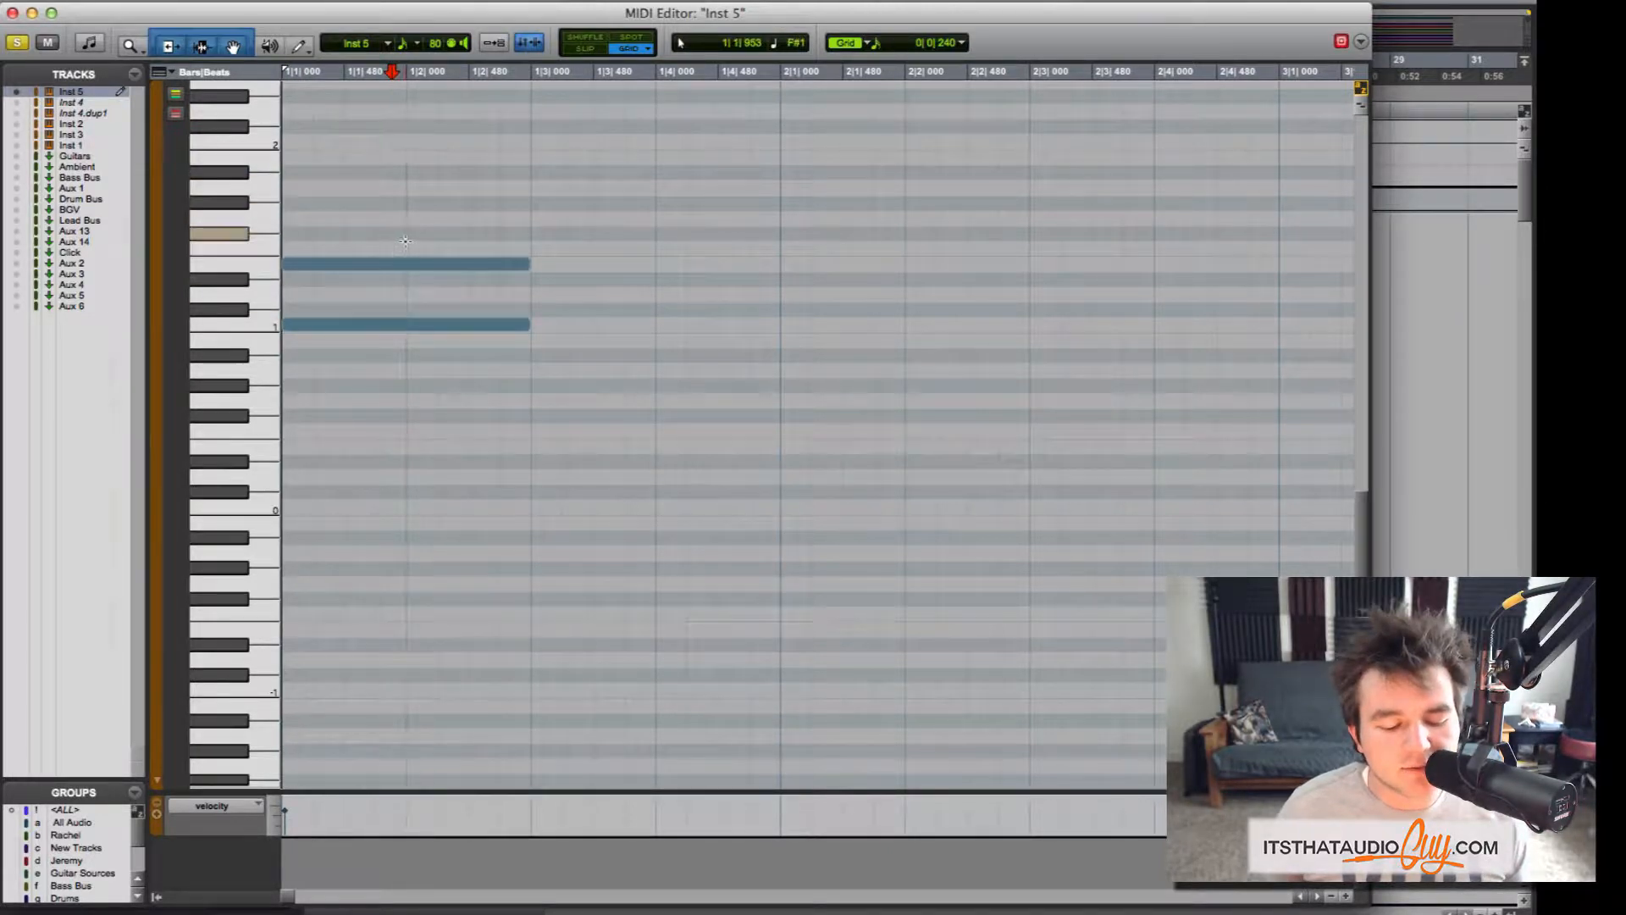
Pencil in sixteenth notes G1, A1, C2 from 1|2|000, and B1, A1, G1, F1, E1 from 1|3|000
click(296, 48)
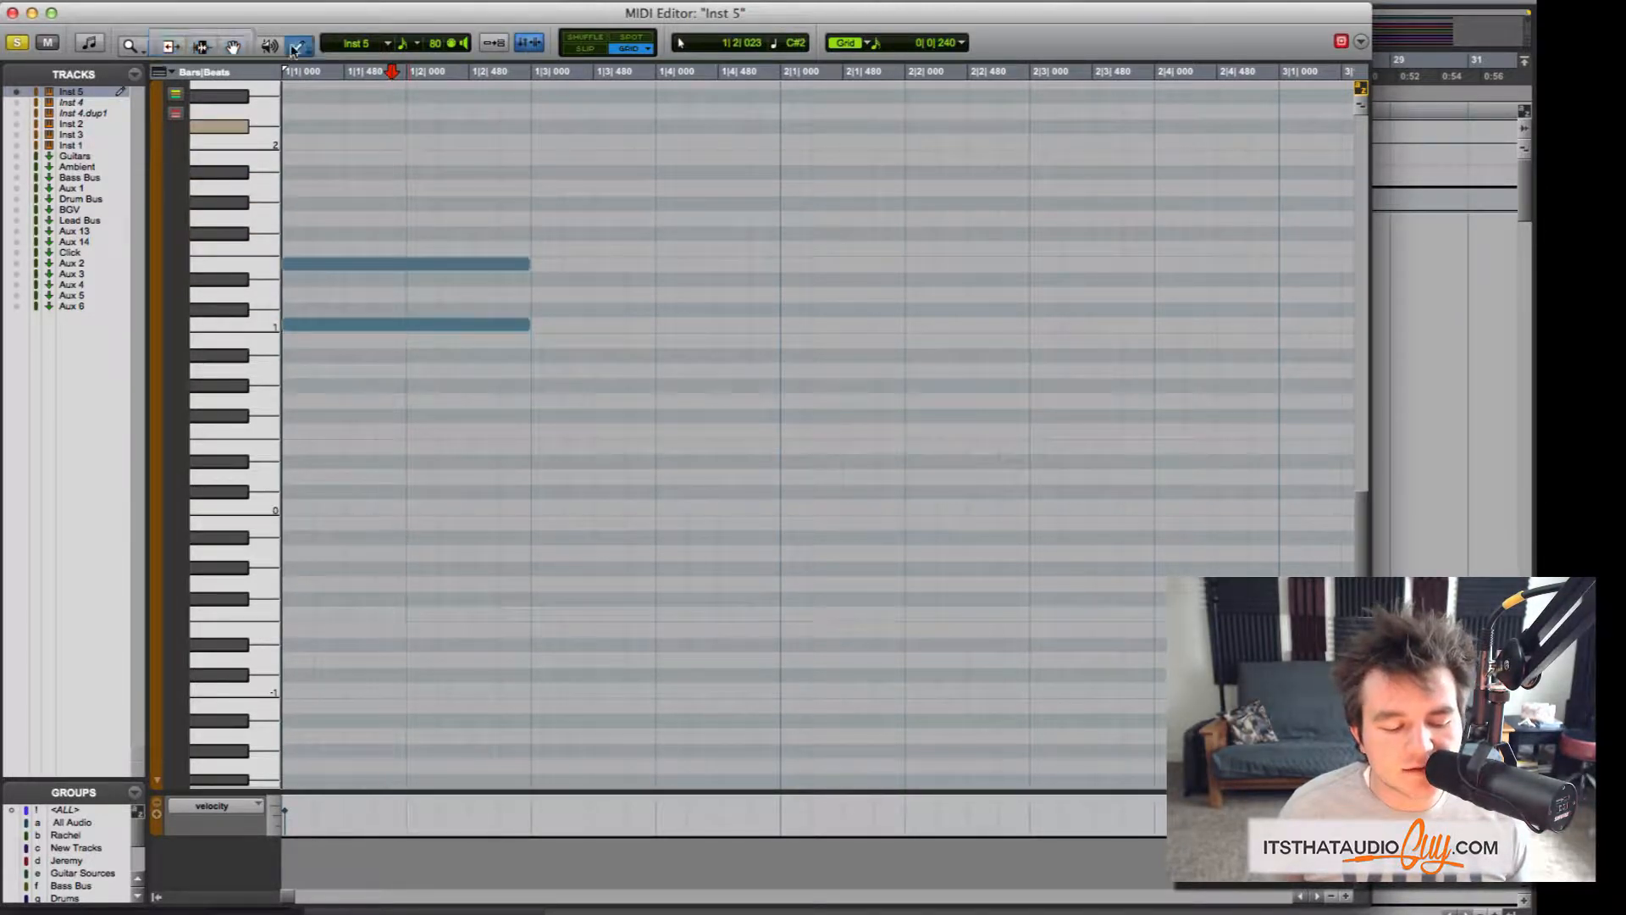
click(421, 218)
click(452, 188)
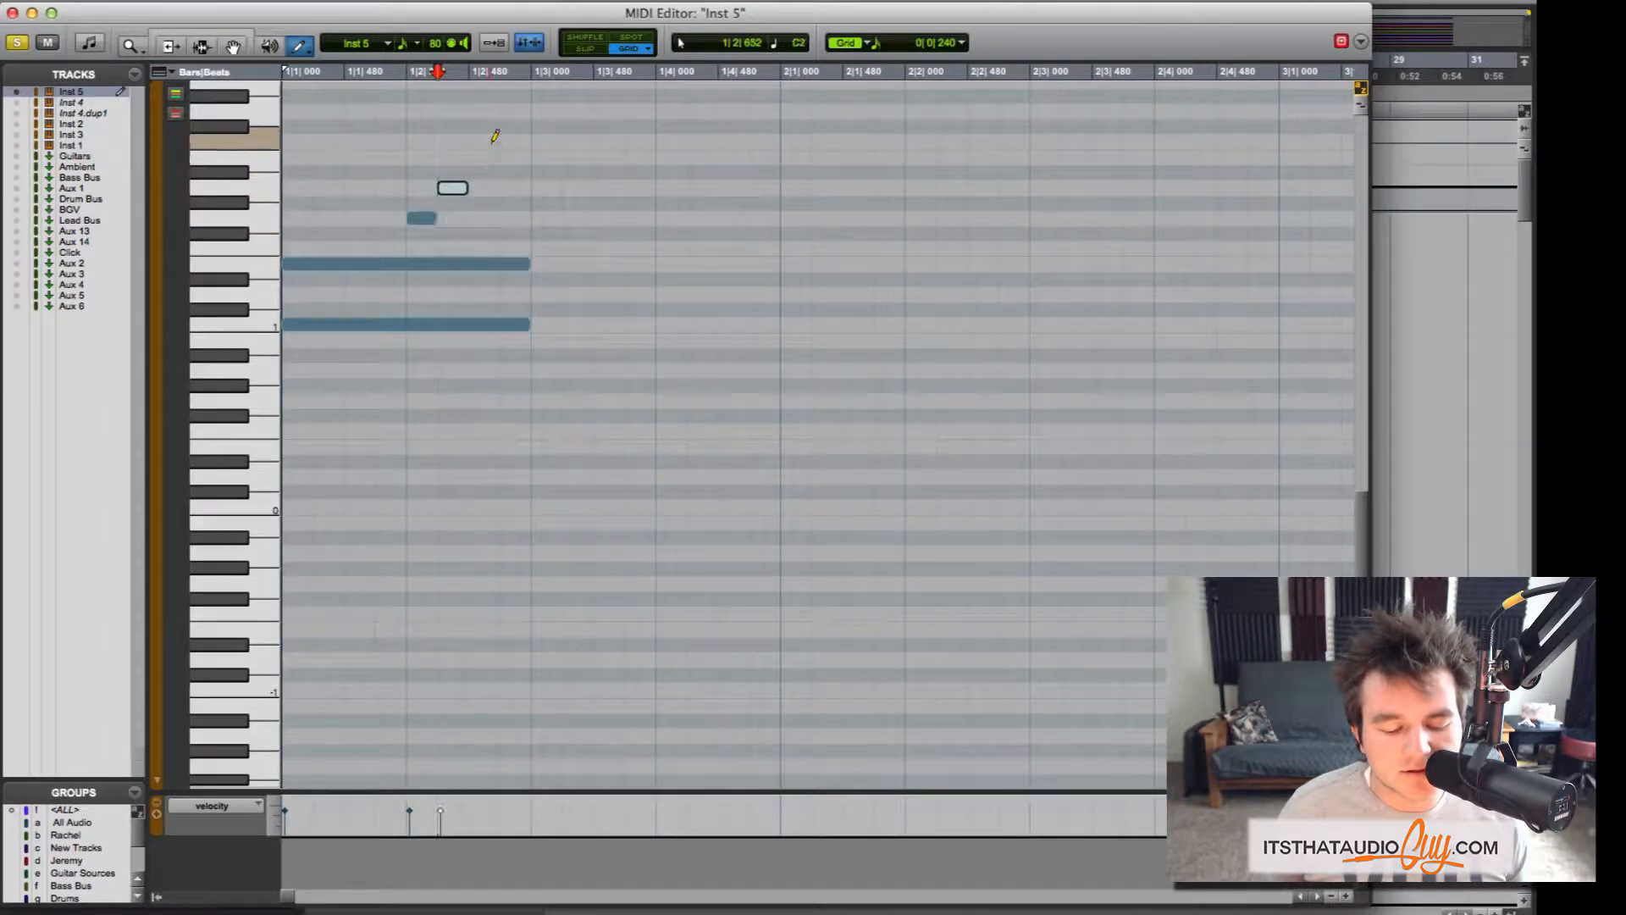
click(483, 142)
click(546, 157)
click(577, 187)
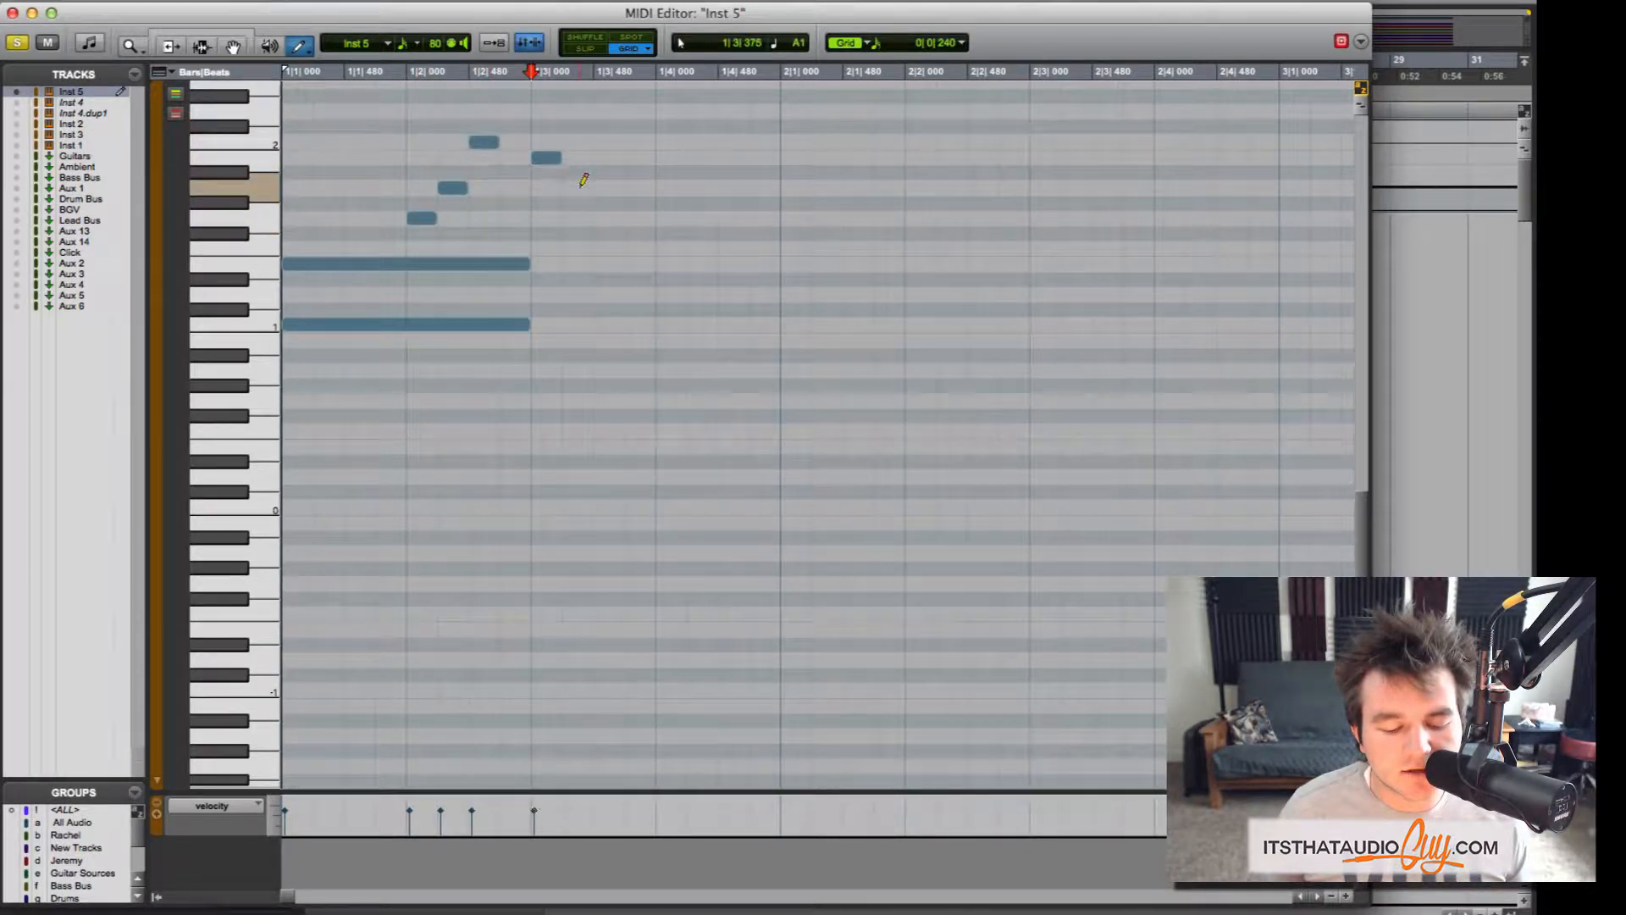
click(621, 219)
click(637, 248)
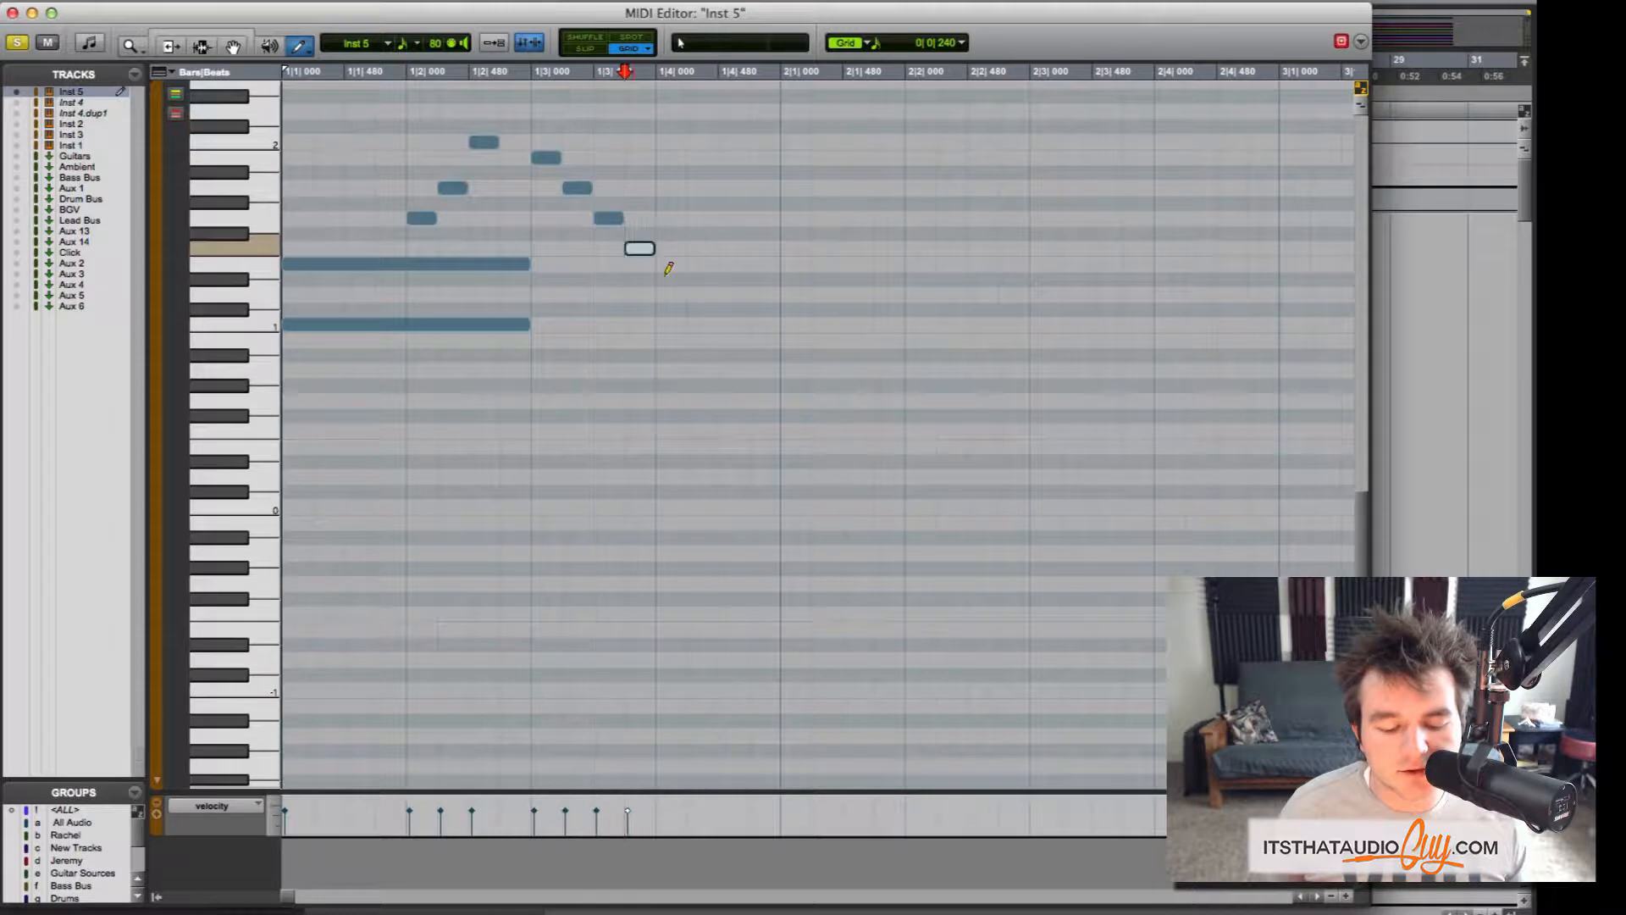
click(682, 263)
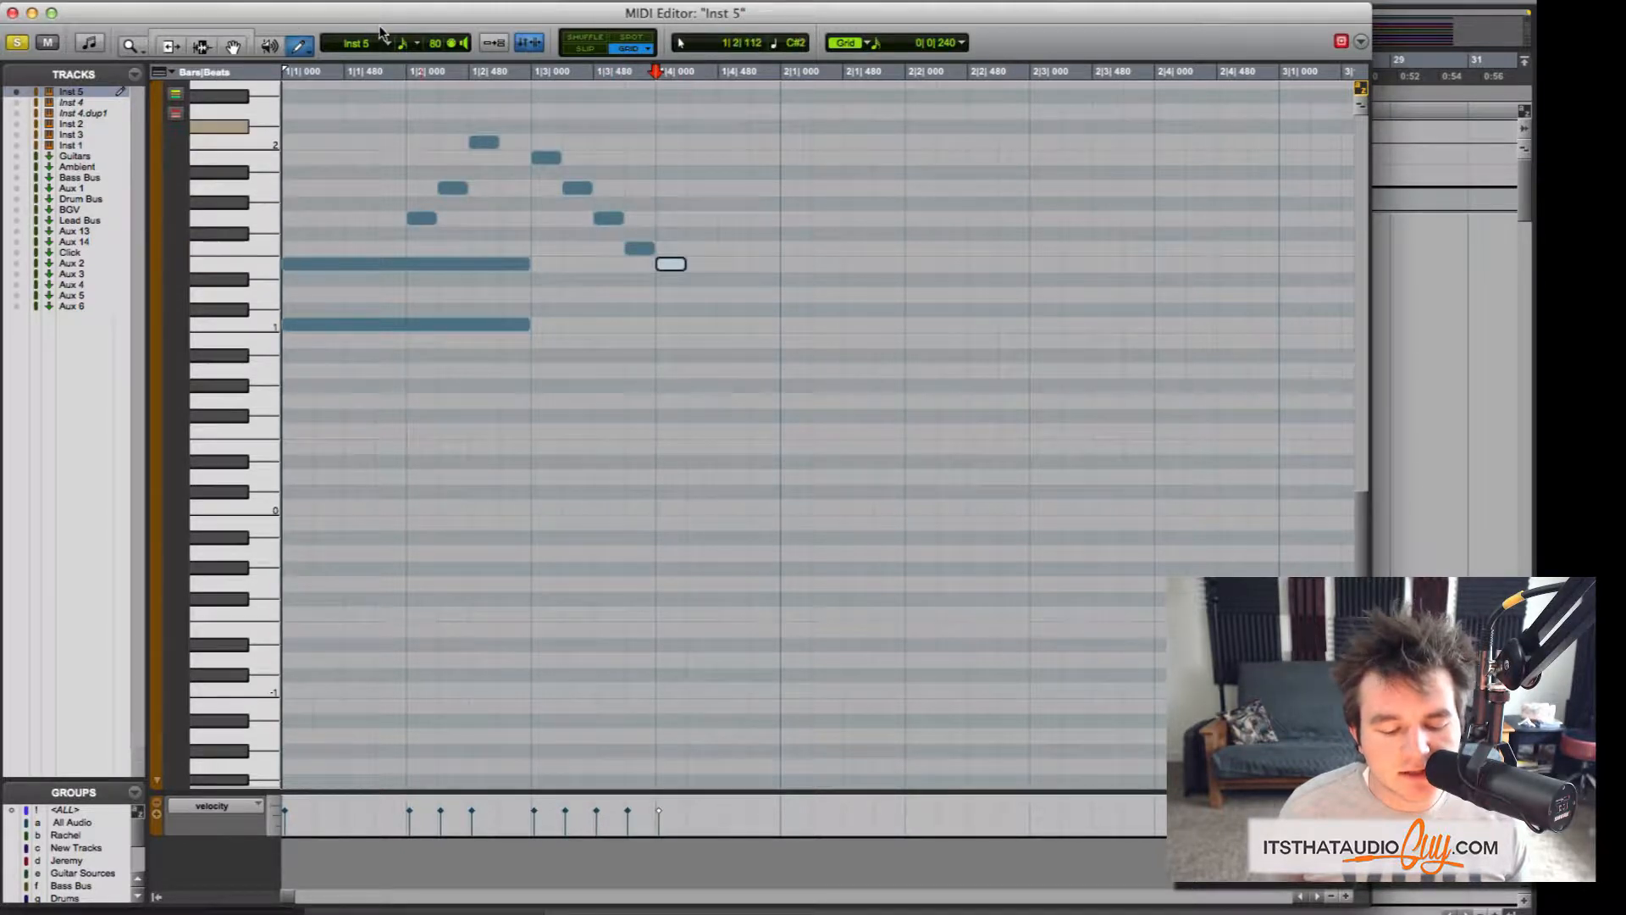
Move the B1 note at 1|3|000 up to D2 with the Smart tool and deselect it
click(245, 38)
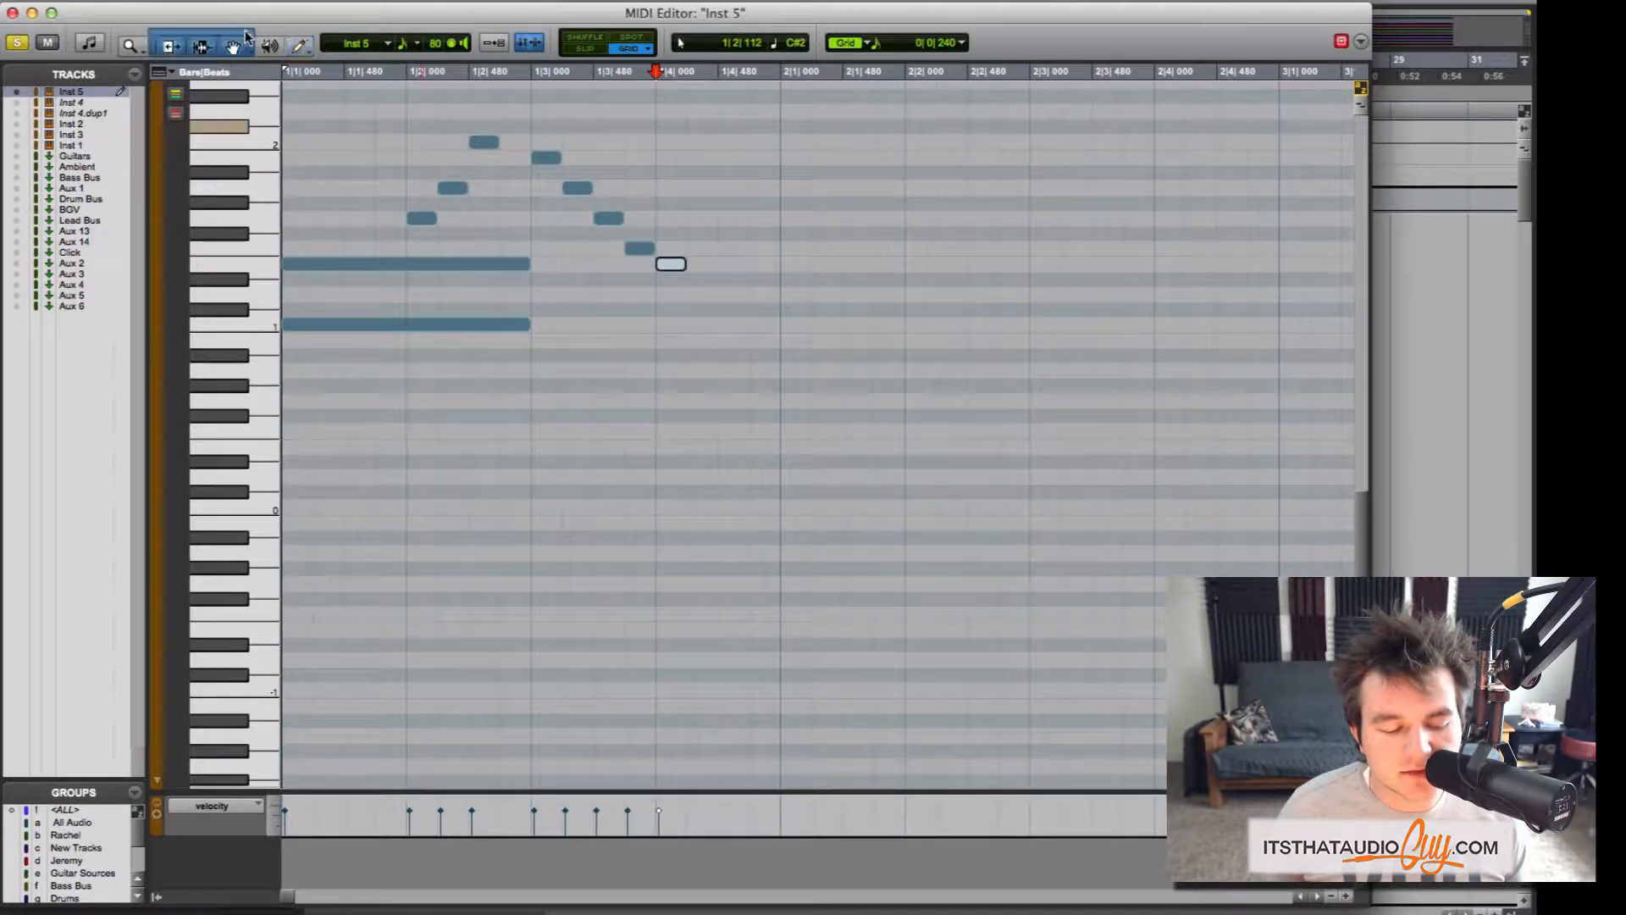
click(547, 159)
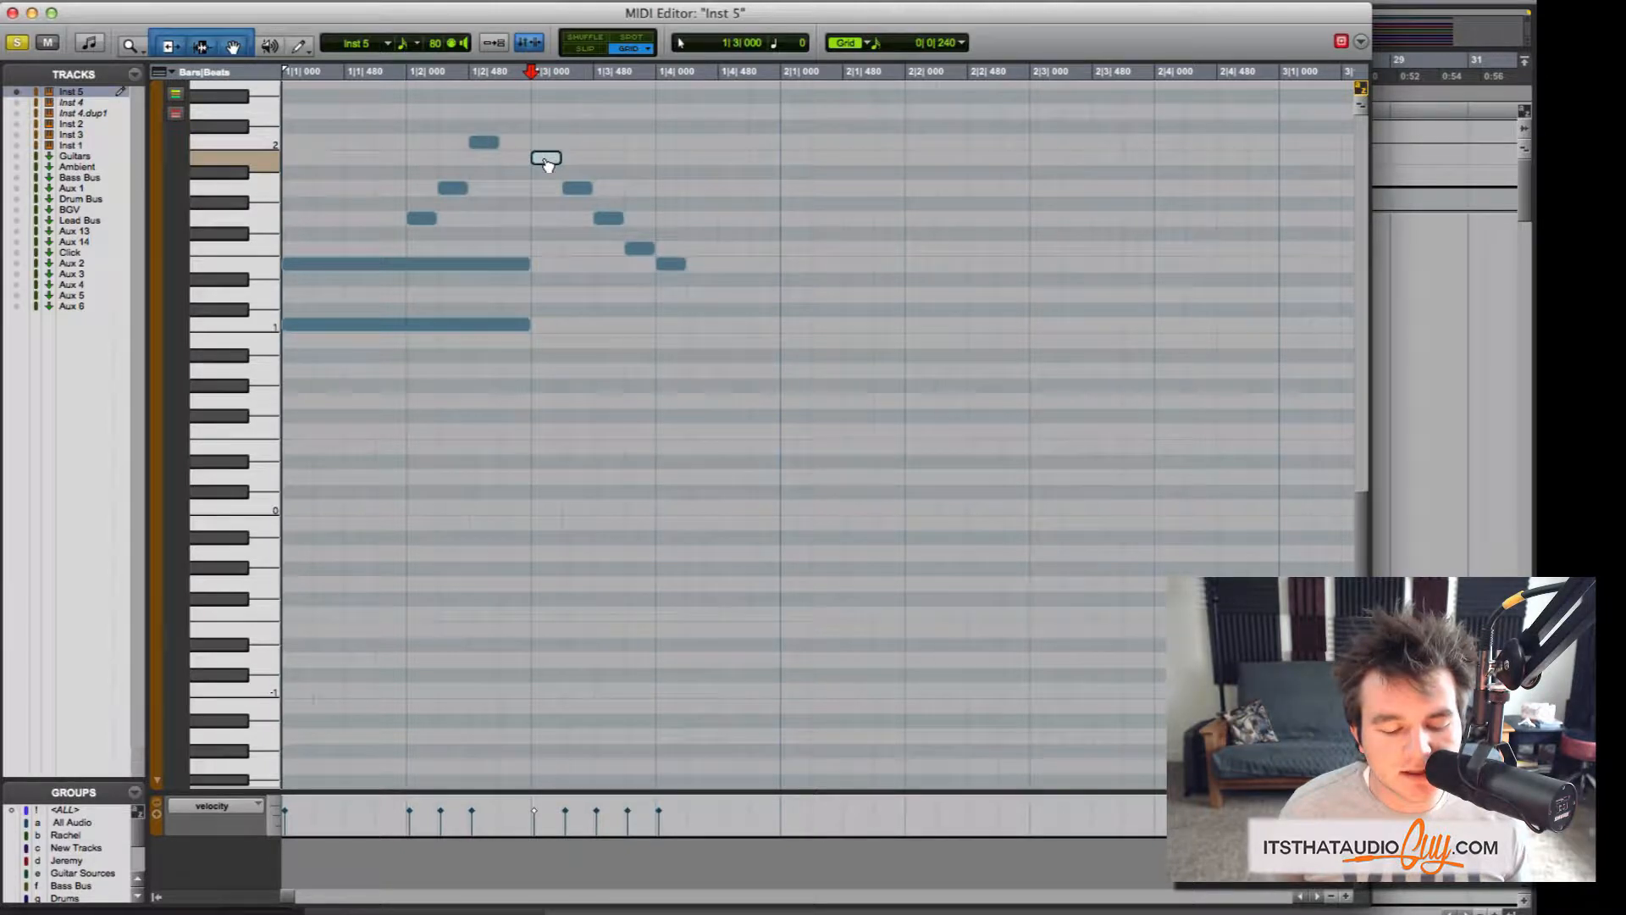
drag(549, 139, 551, 115)
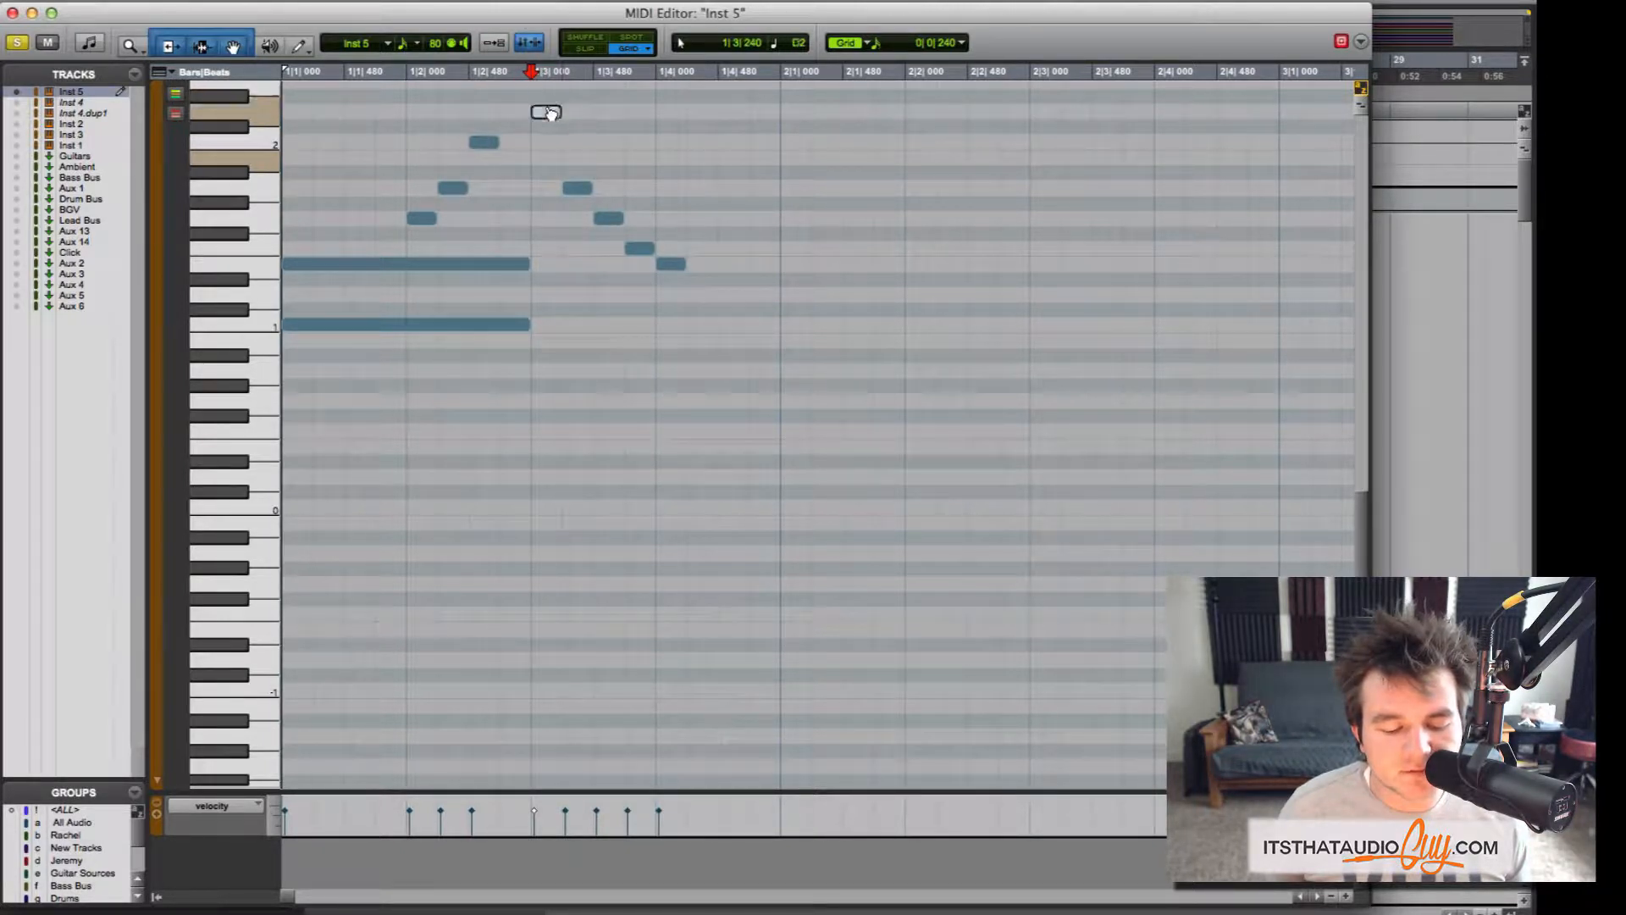
click(305, 111)
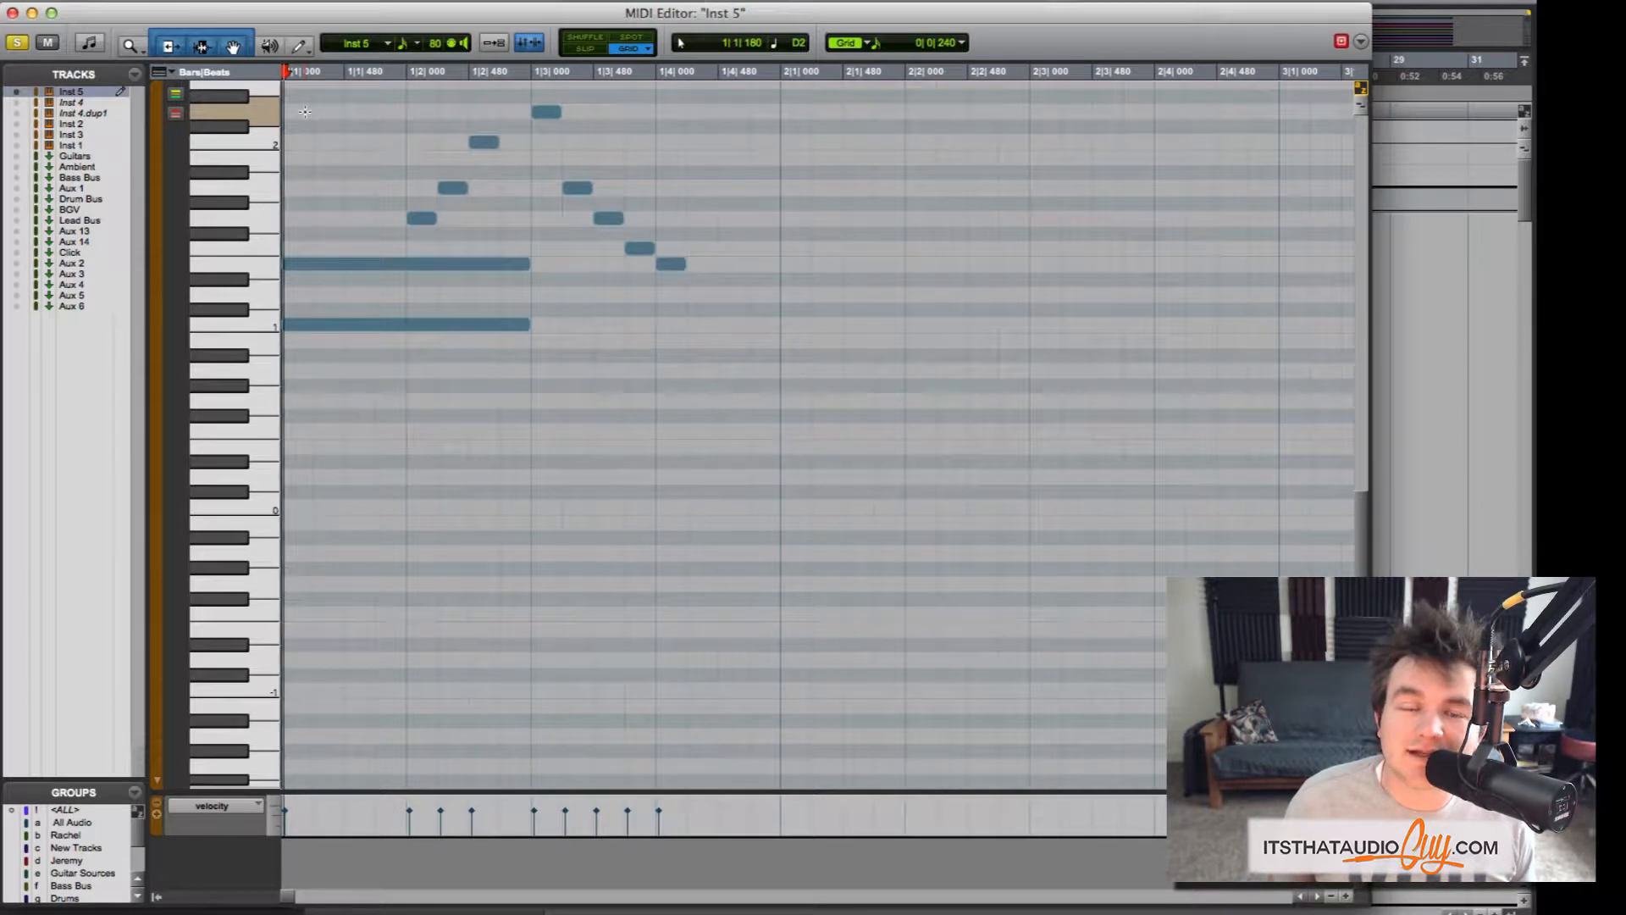
Adjust the velocity of a note at 1|1|000, raising it to 127 and lowering it again
click(356, 264)
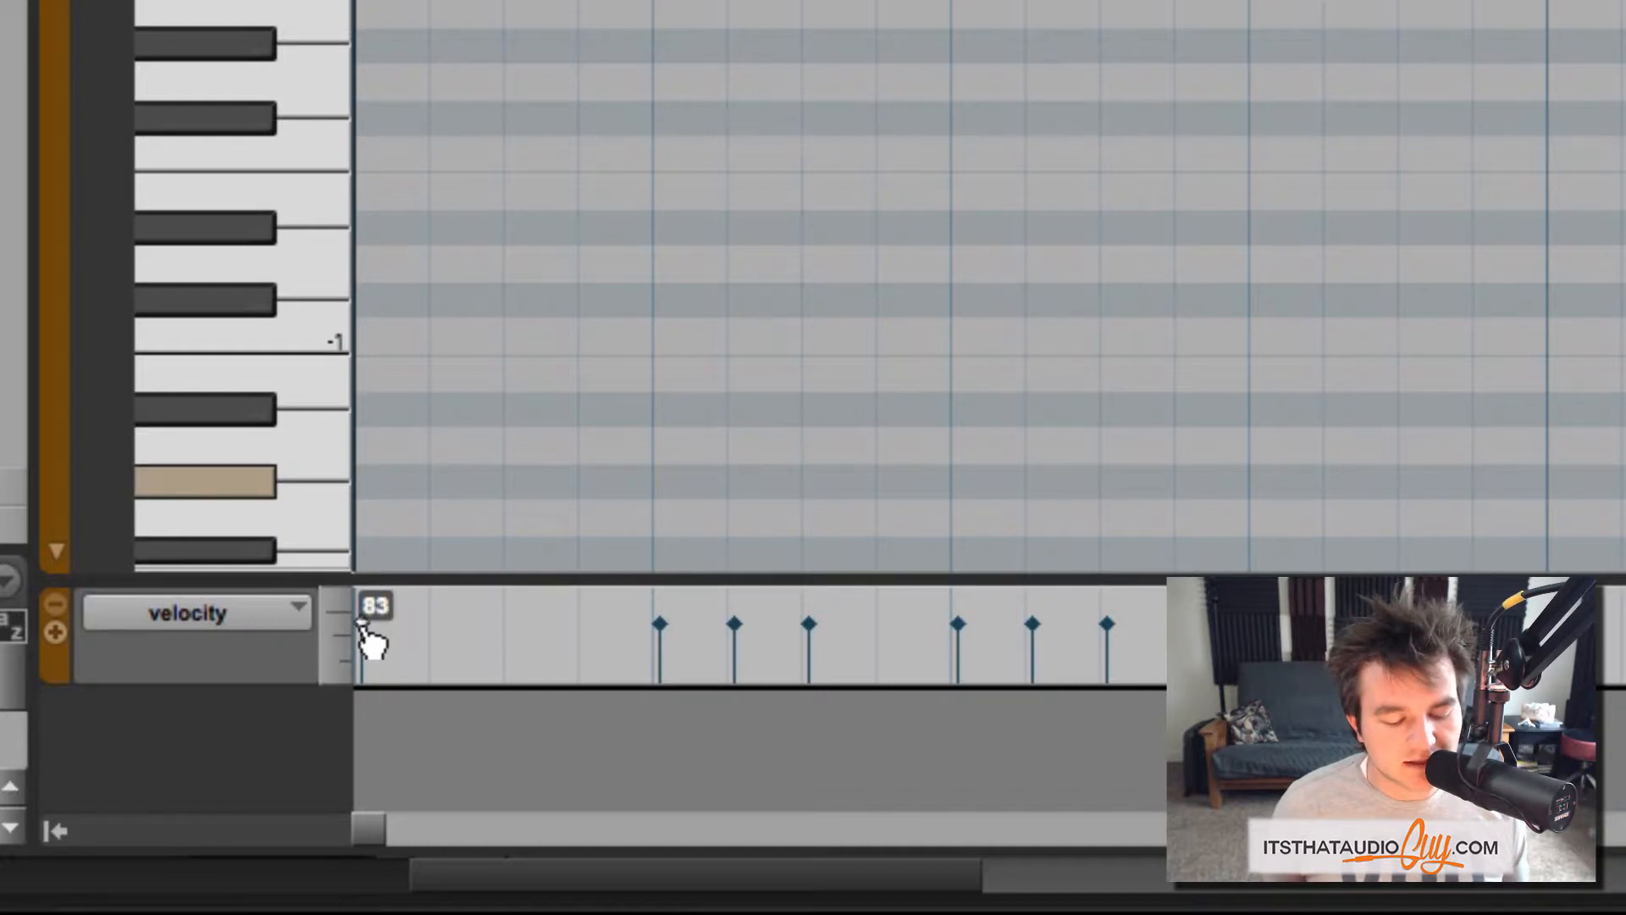
drag(373, 626, 373, 622)
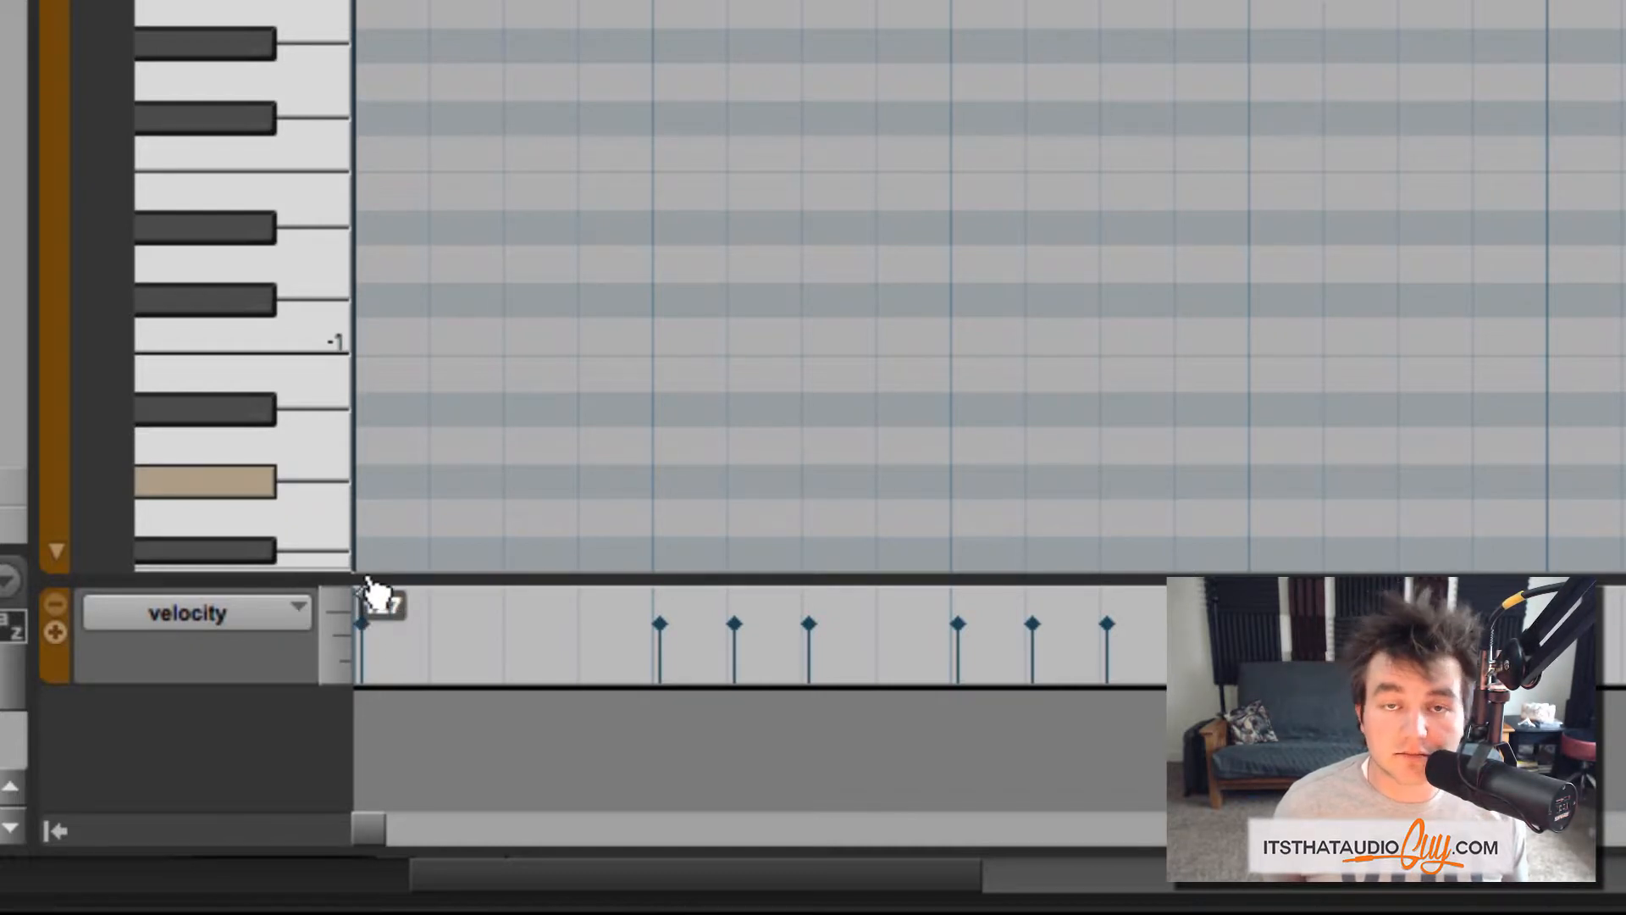
drag(367, 560, 373, 567)
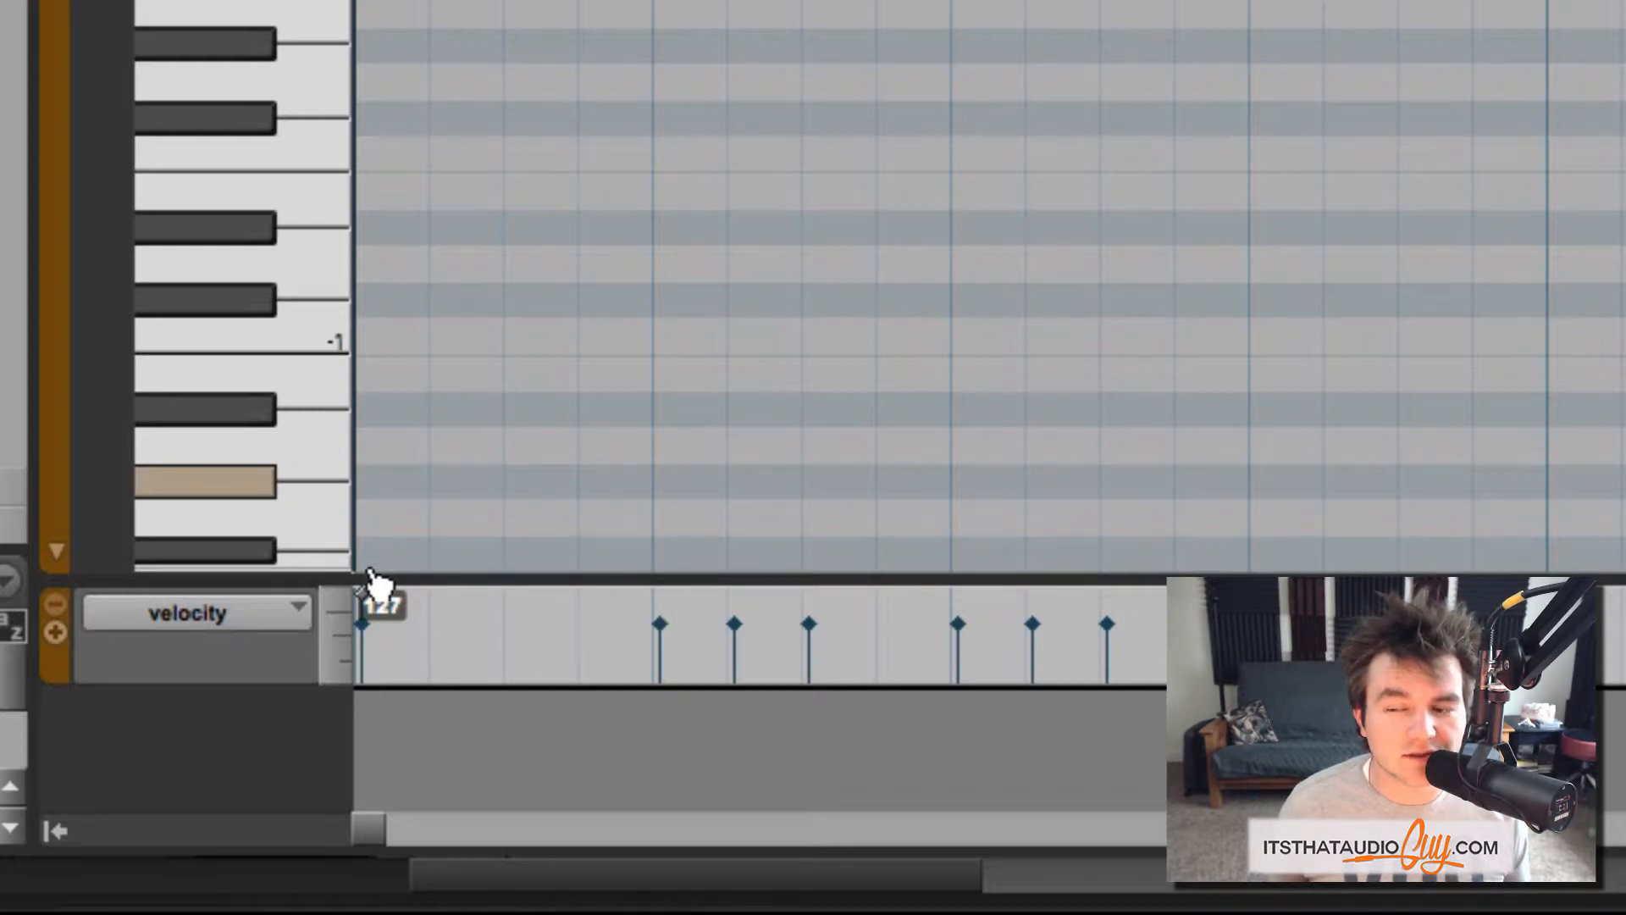
drag(369, 585, 368, 752)
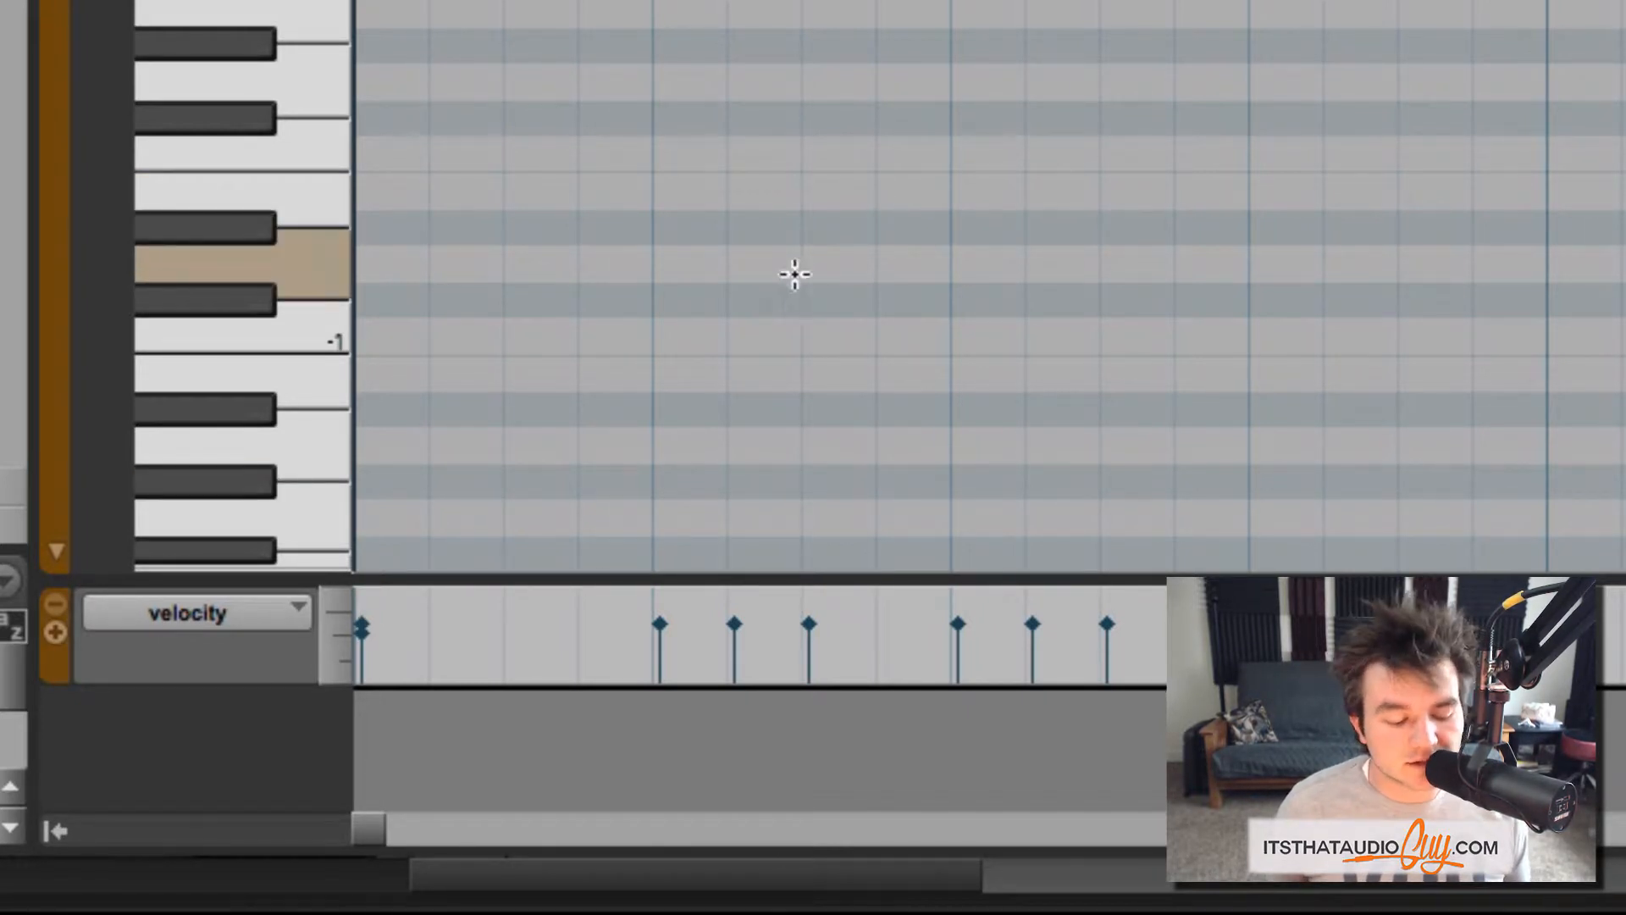
Review the data types available for the velocity lane, including the MIDI controllers, and leave the lane on velocity
click(222, 612)
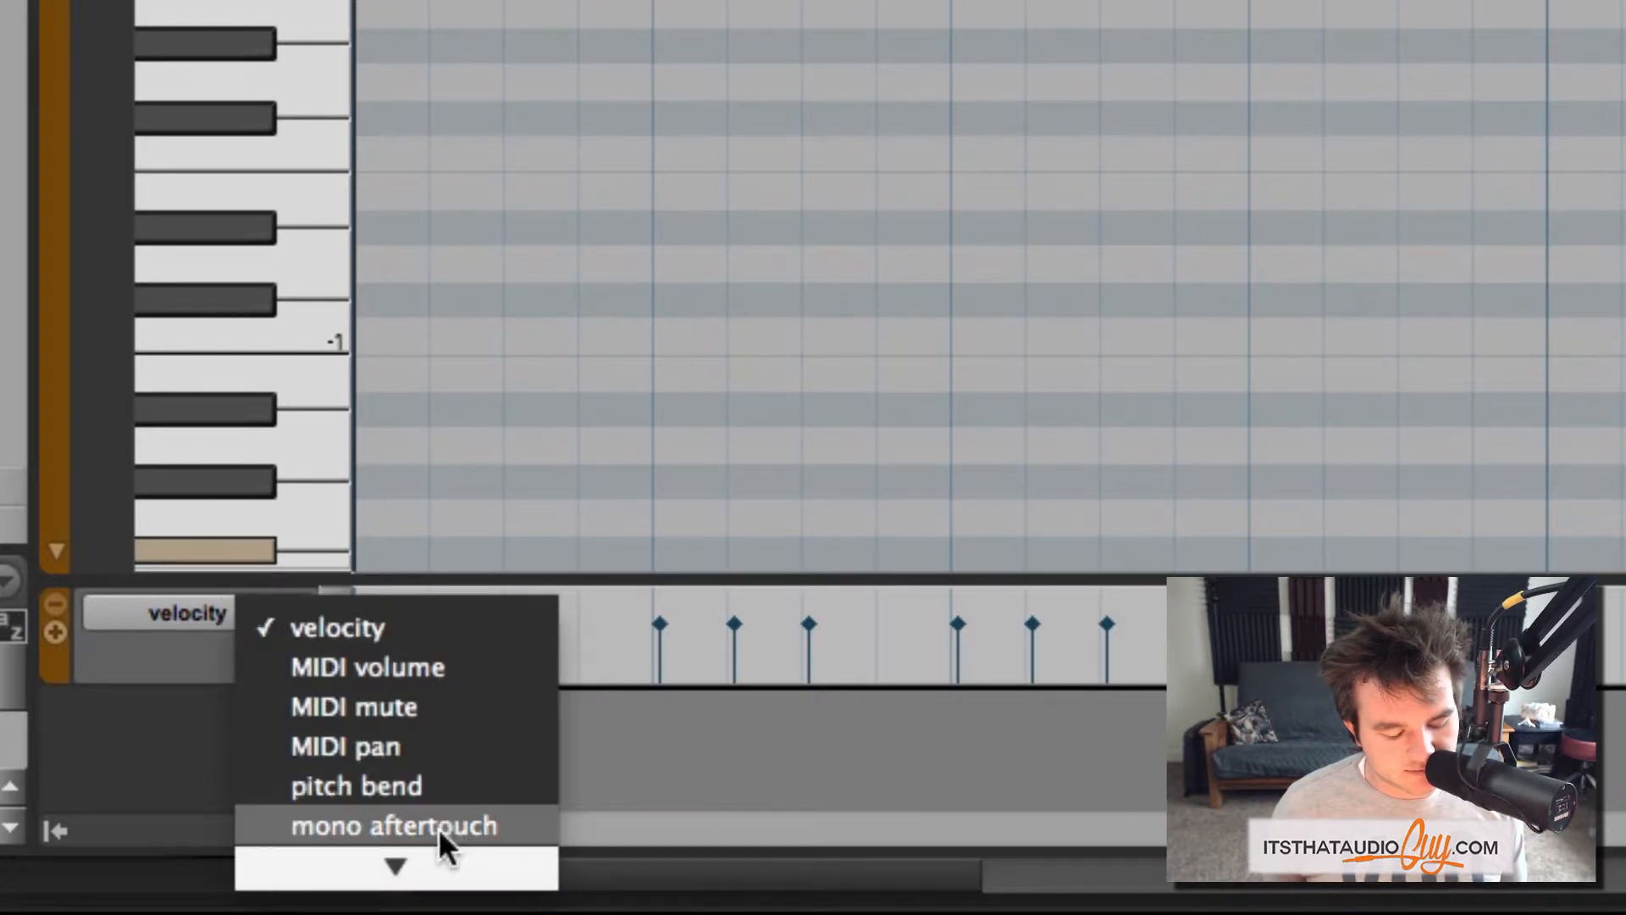
mouse_move(436, 871)
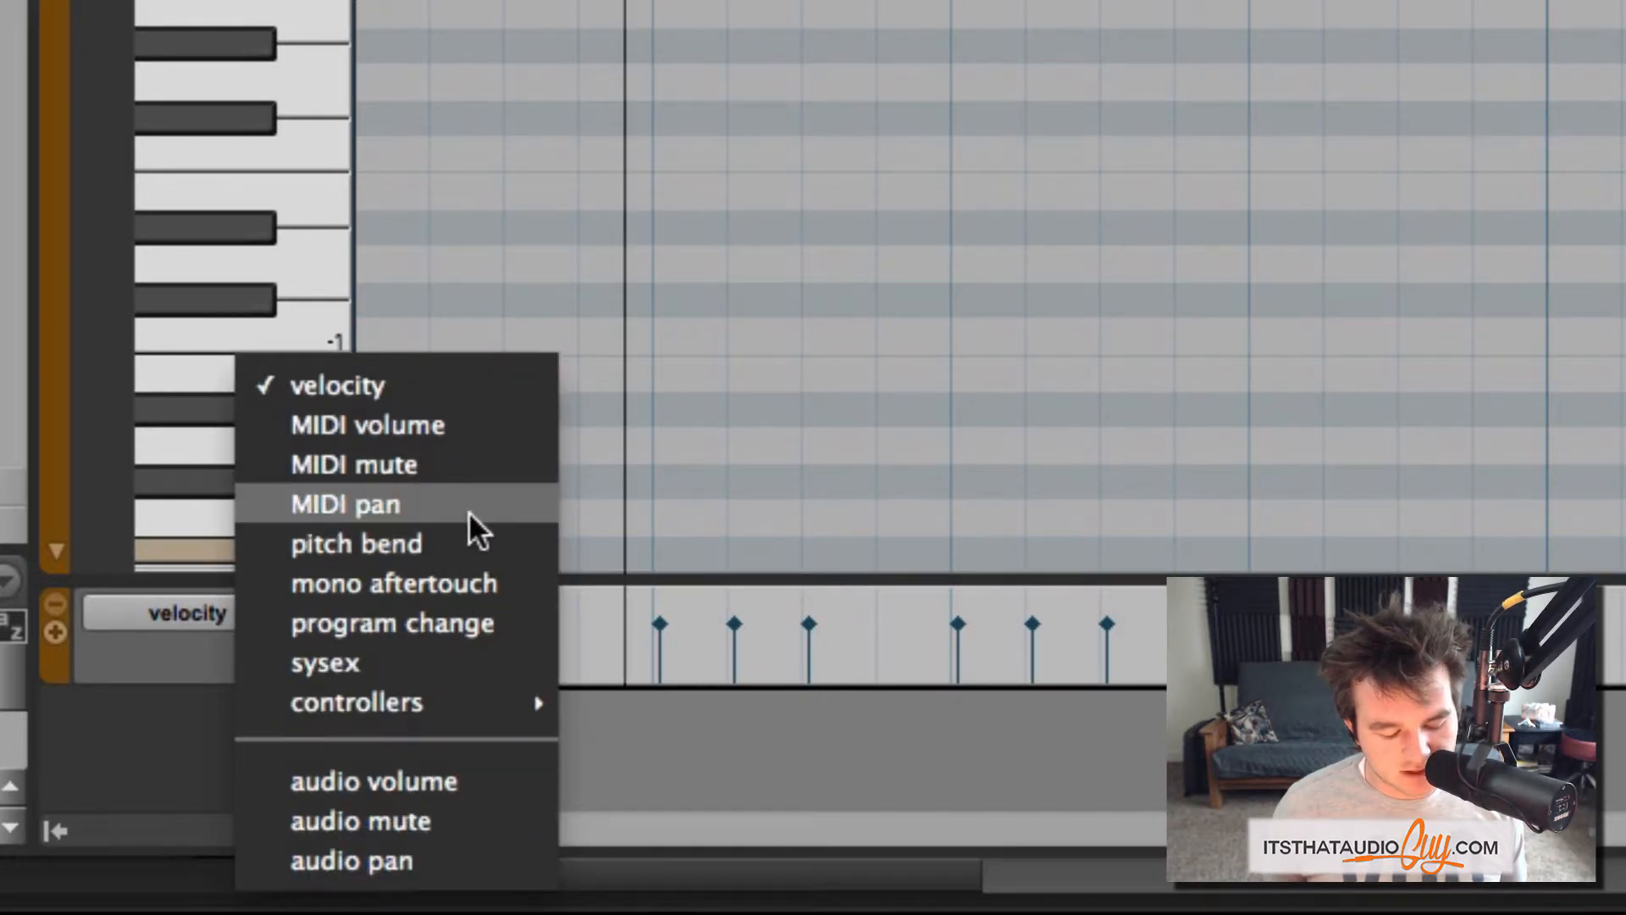
mouse_move(455, 706)
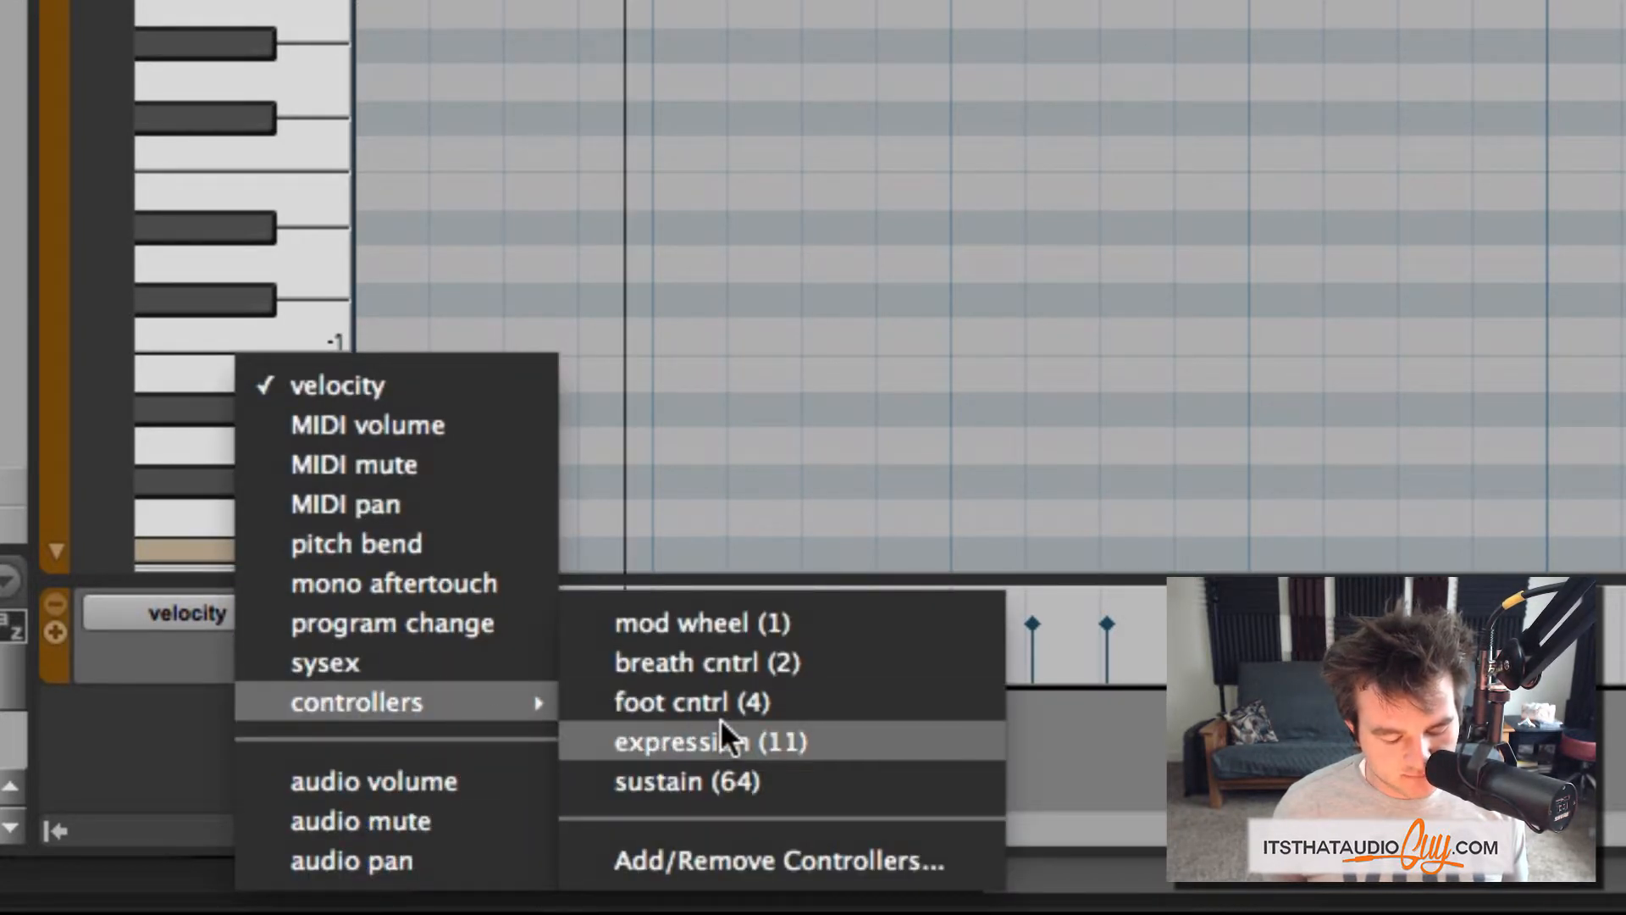
click(827, 56)
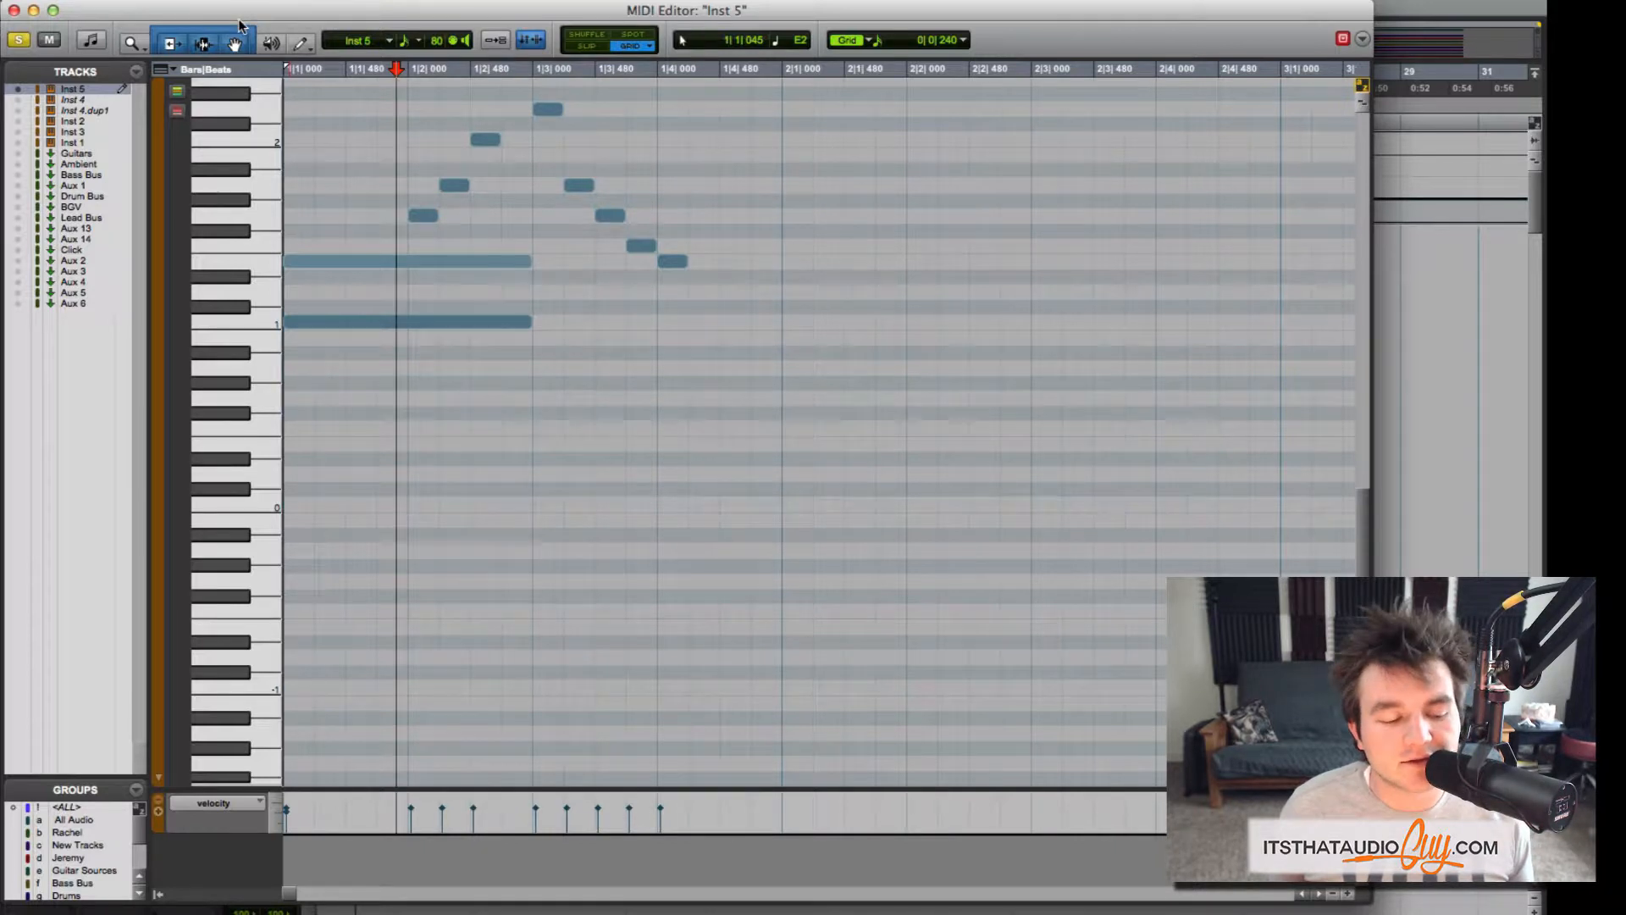
Audition pitches around D2 by scrubbing across the note grid above the melody with the Scrubber tool
click(271, 44)
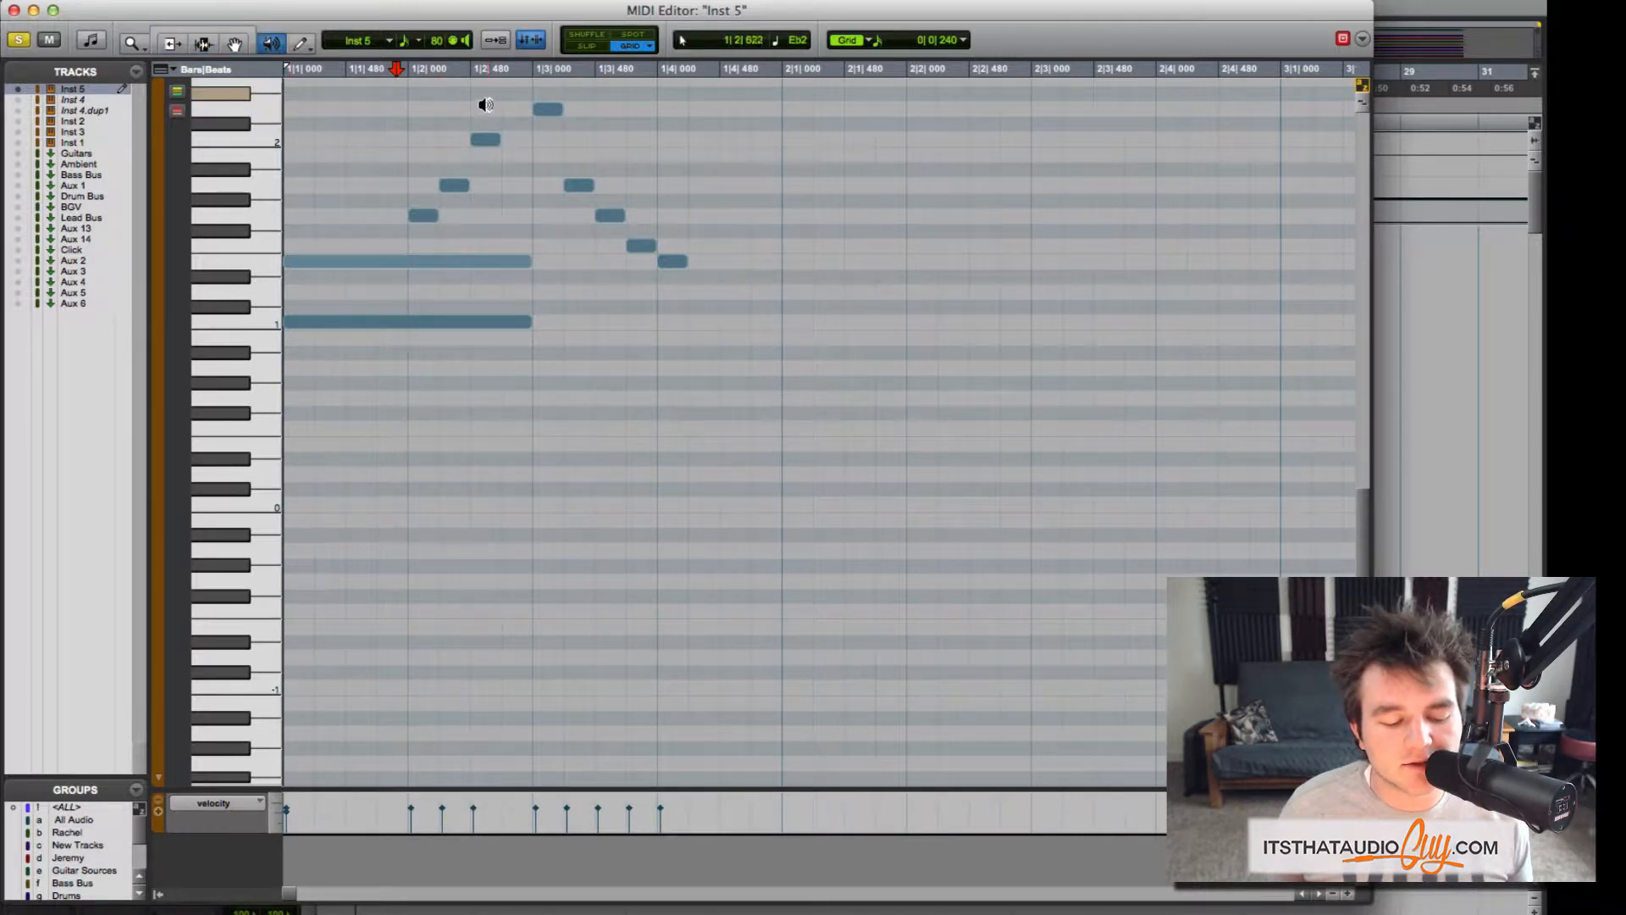
click(483, 107)
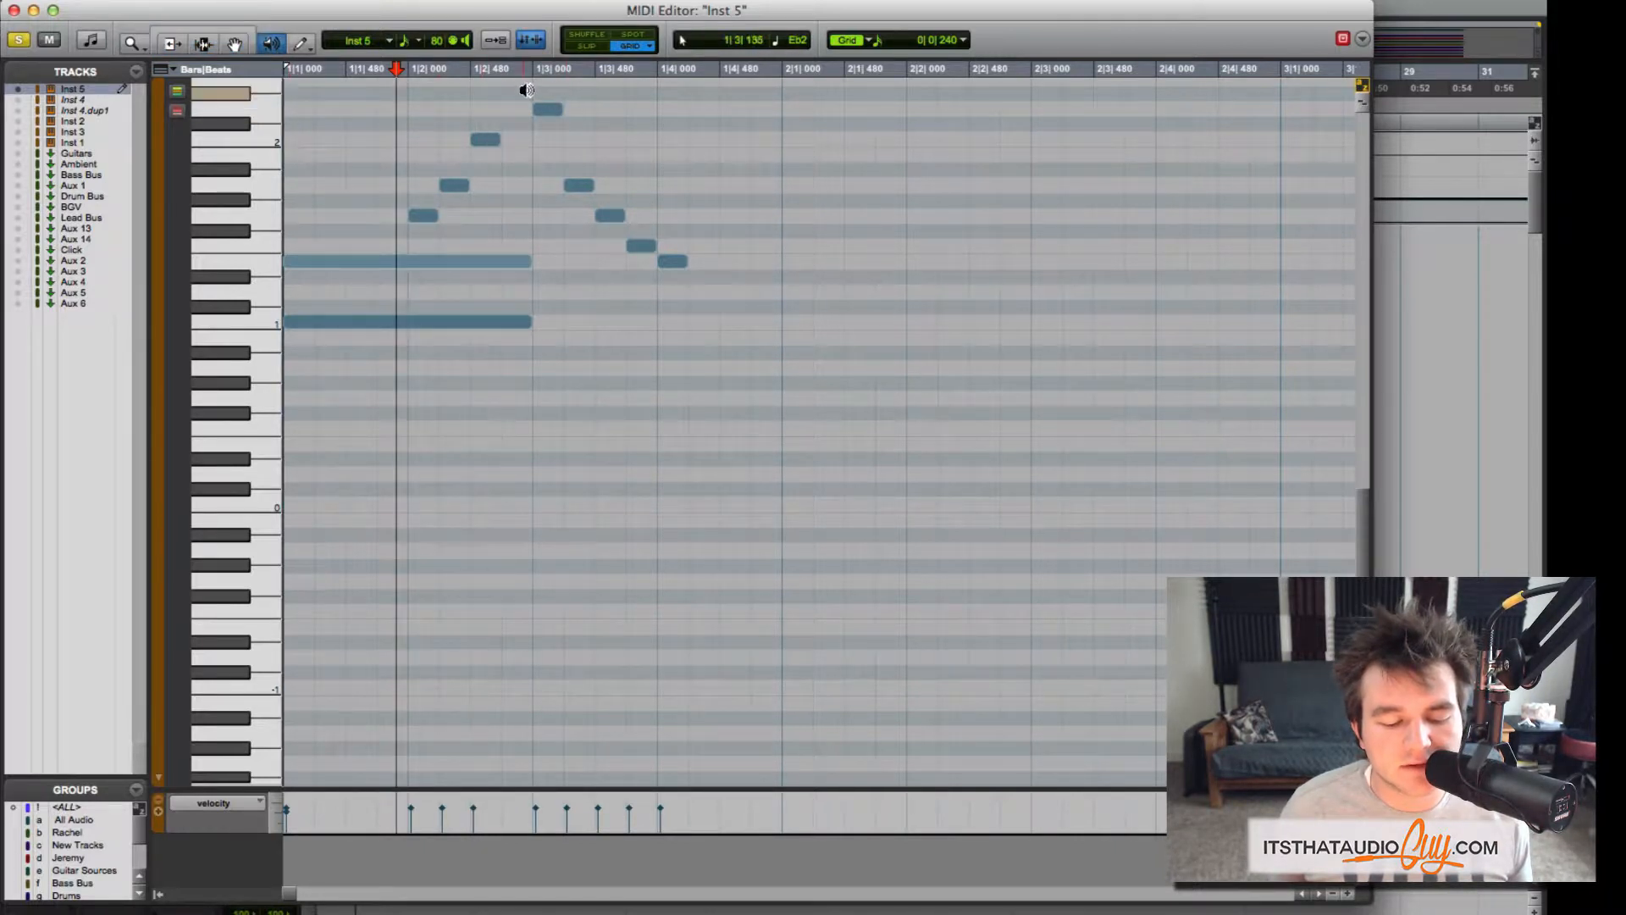
drag(537, 84, 539, 83)
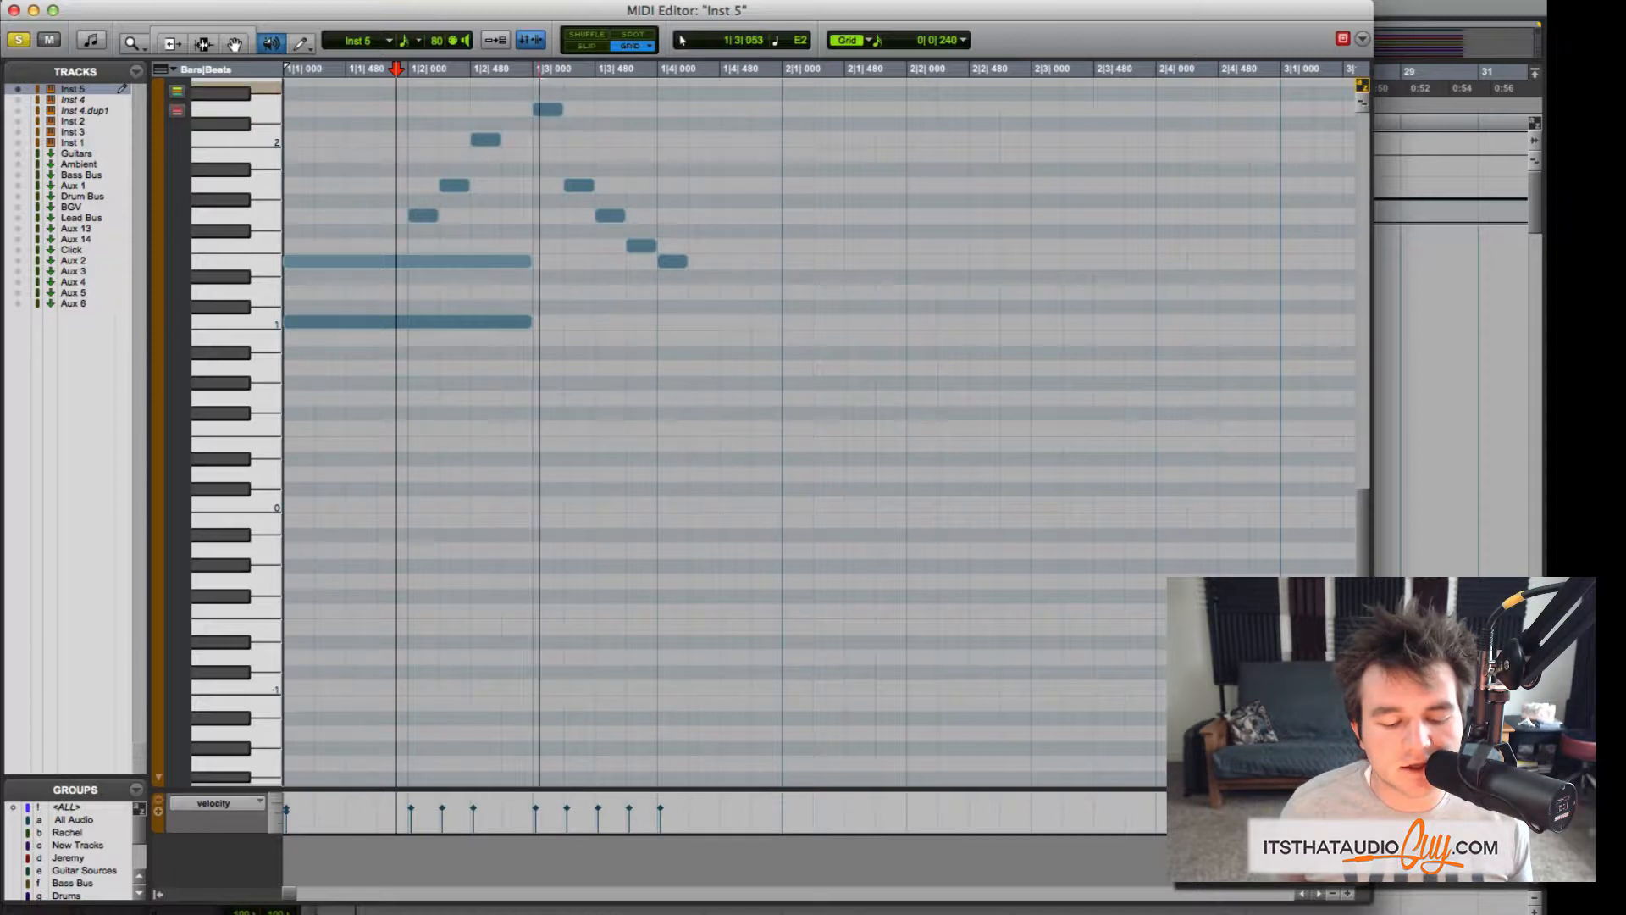
click(565, 108)
click(577, 105)
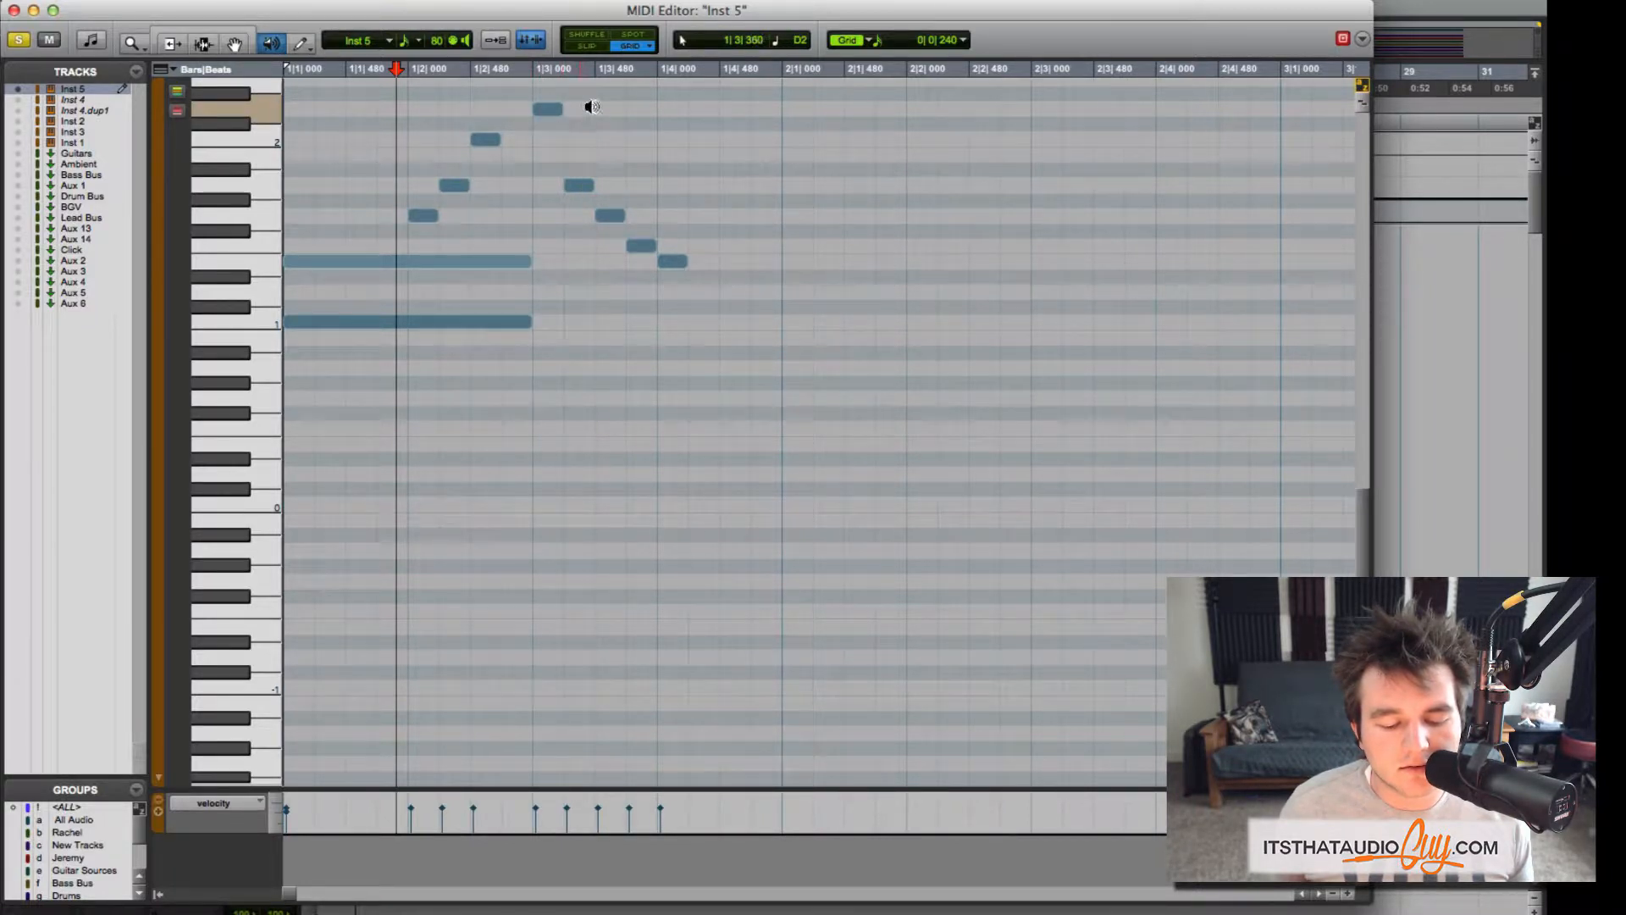
click(608, 110)
click(639, 113)
click(680, 121)
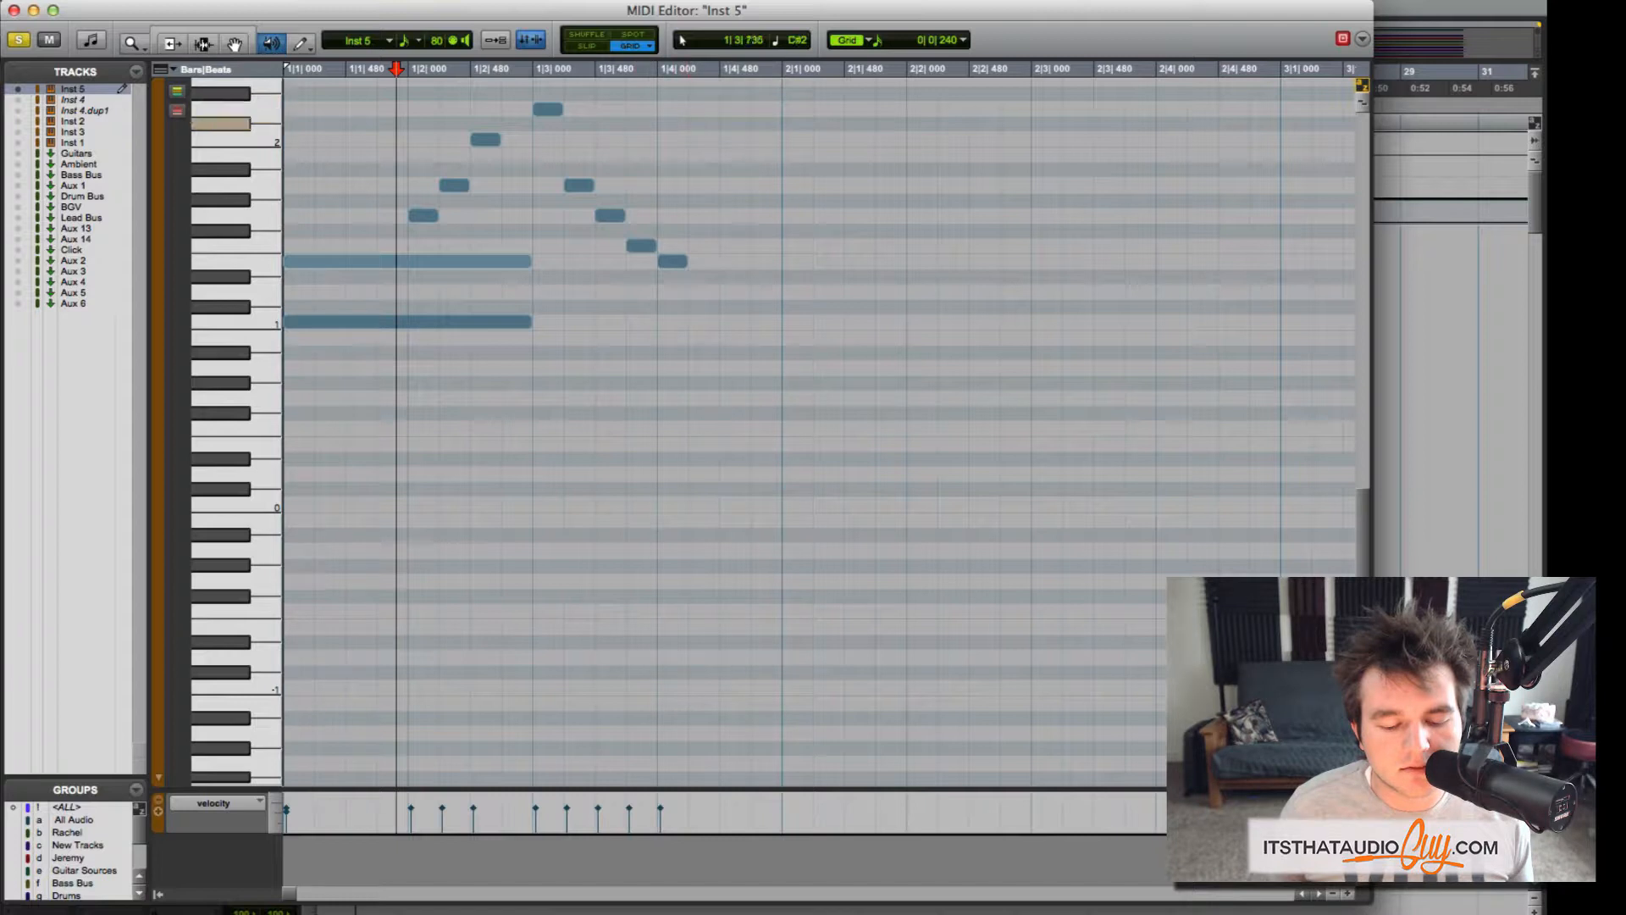
click(657, 130)
click(669, 132)
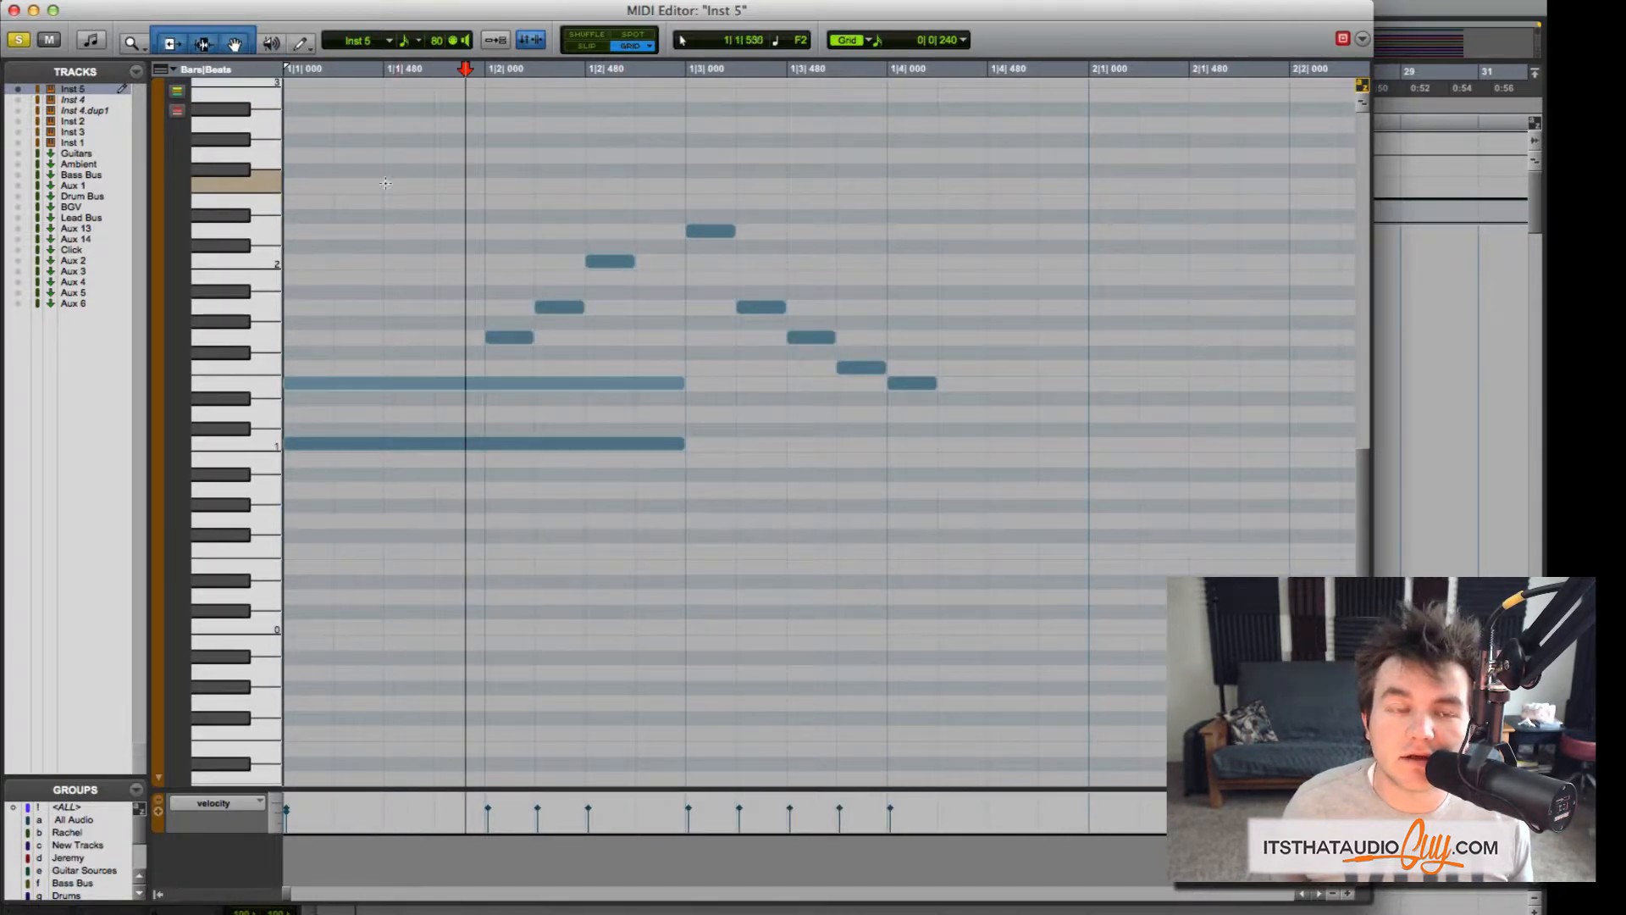
View the Inst 5 part in notation view and return to the piano roll
click(92, 41)
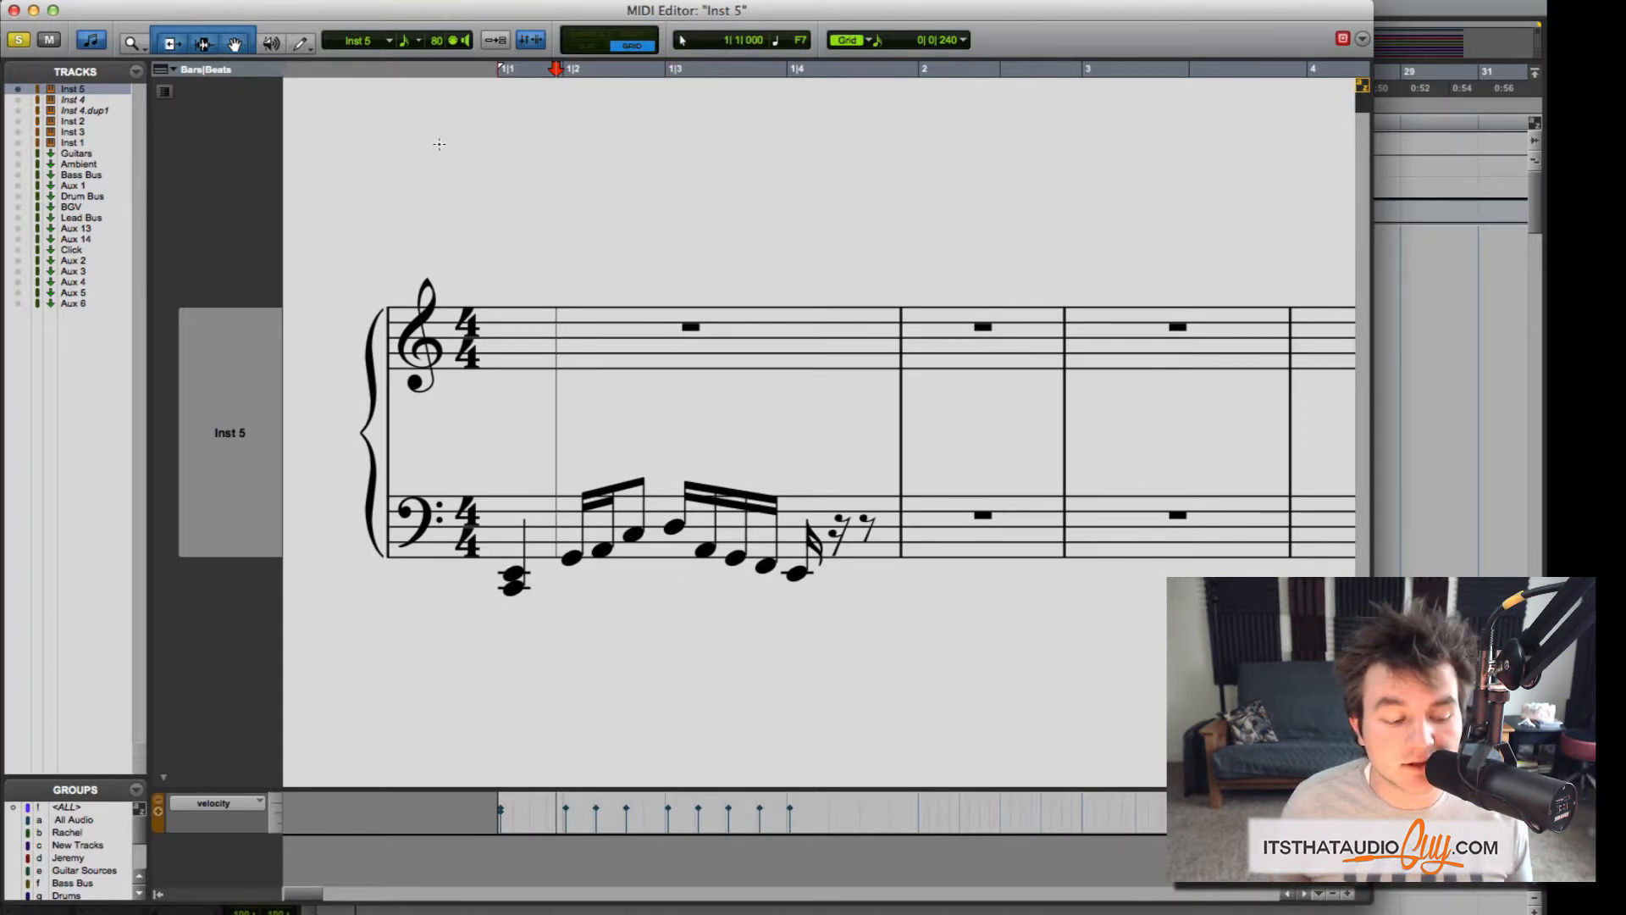
click(93, 40)
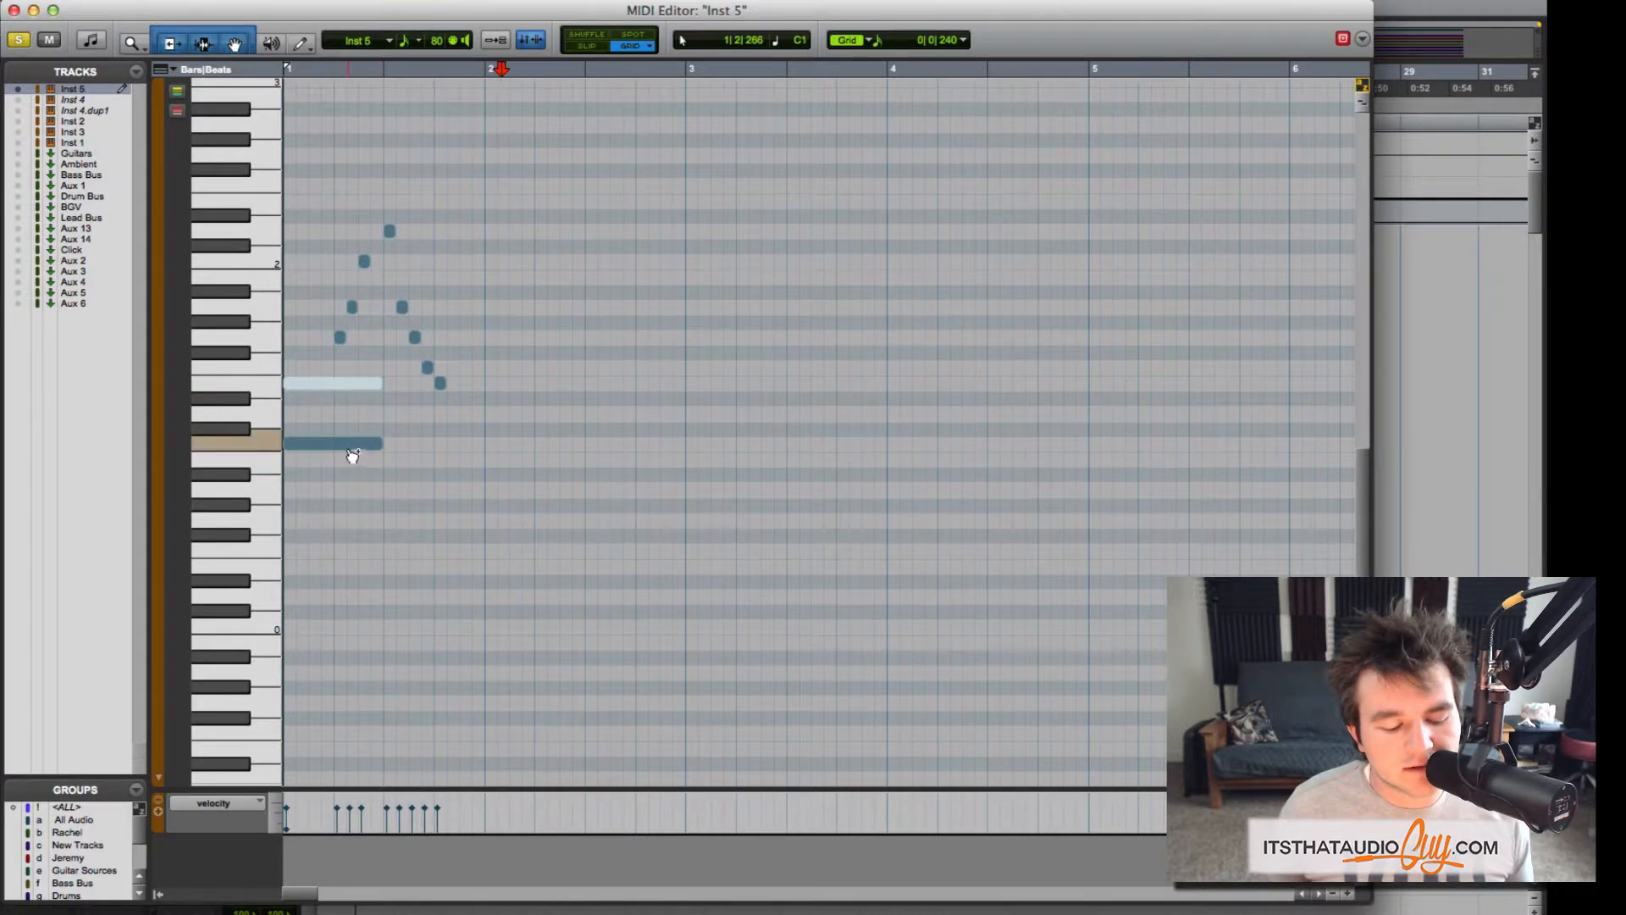
Copy the two-beat C1 note as C1 at 1|3, C#1 at 1|4, D1 at 2|1 and D#1 midway between 2|2 and 2|3
mouse_move(352, 456)
mouse_down()
mouse_move(451, 455)
mouse_move(536, 412)
mouse_move(621, 402)
mouse_up()
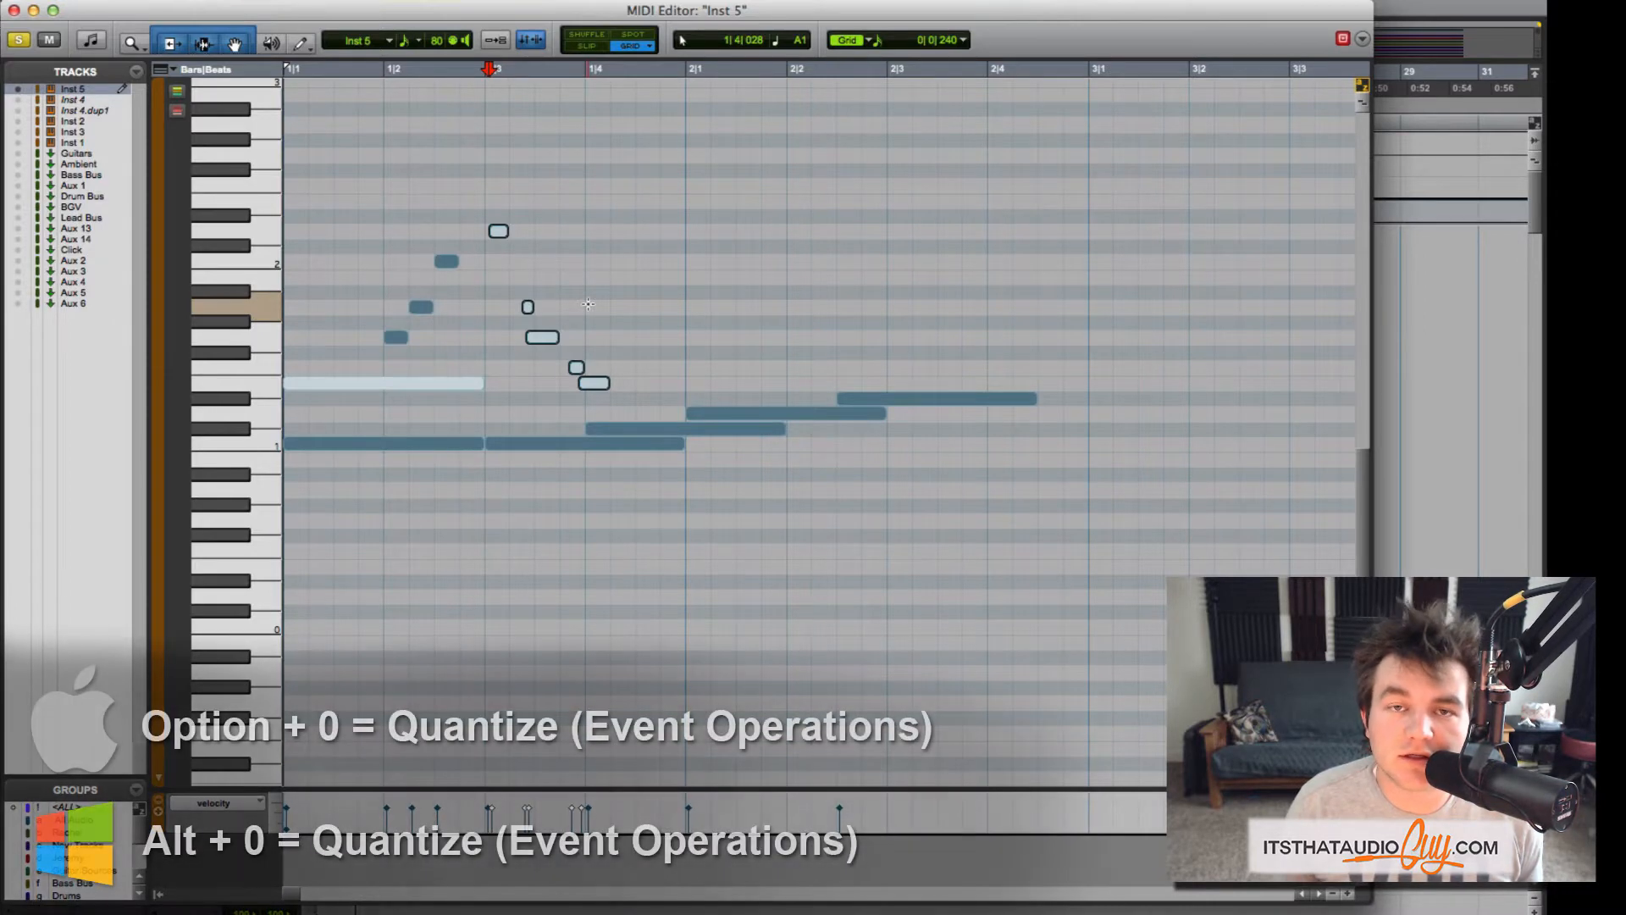
Quantize the start and end of the selected off-grid notes from 1|3 using a 1/16 note quantize grid
key(alt+0)
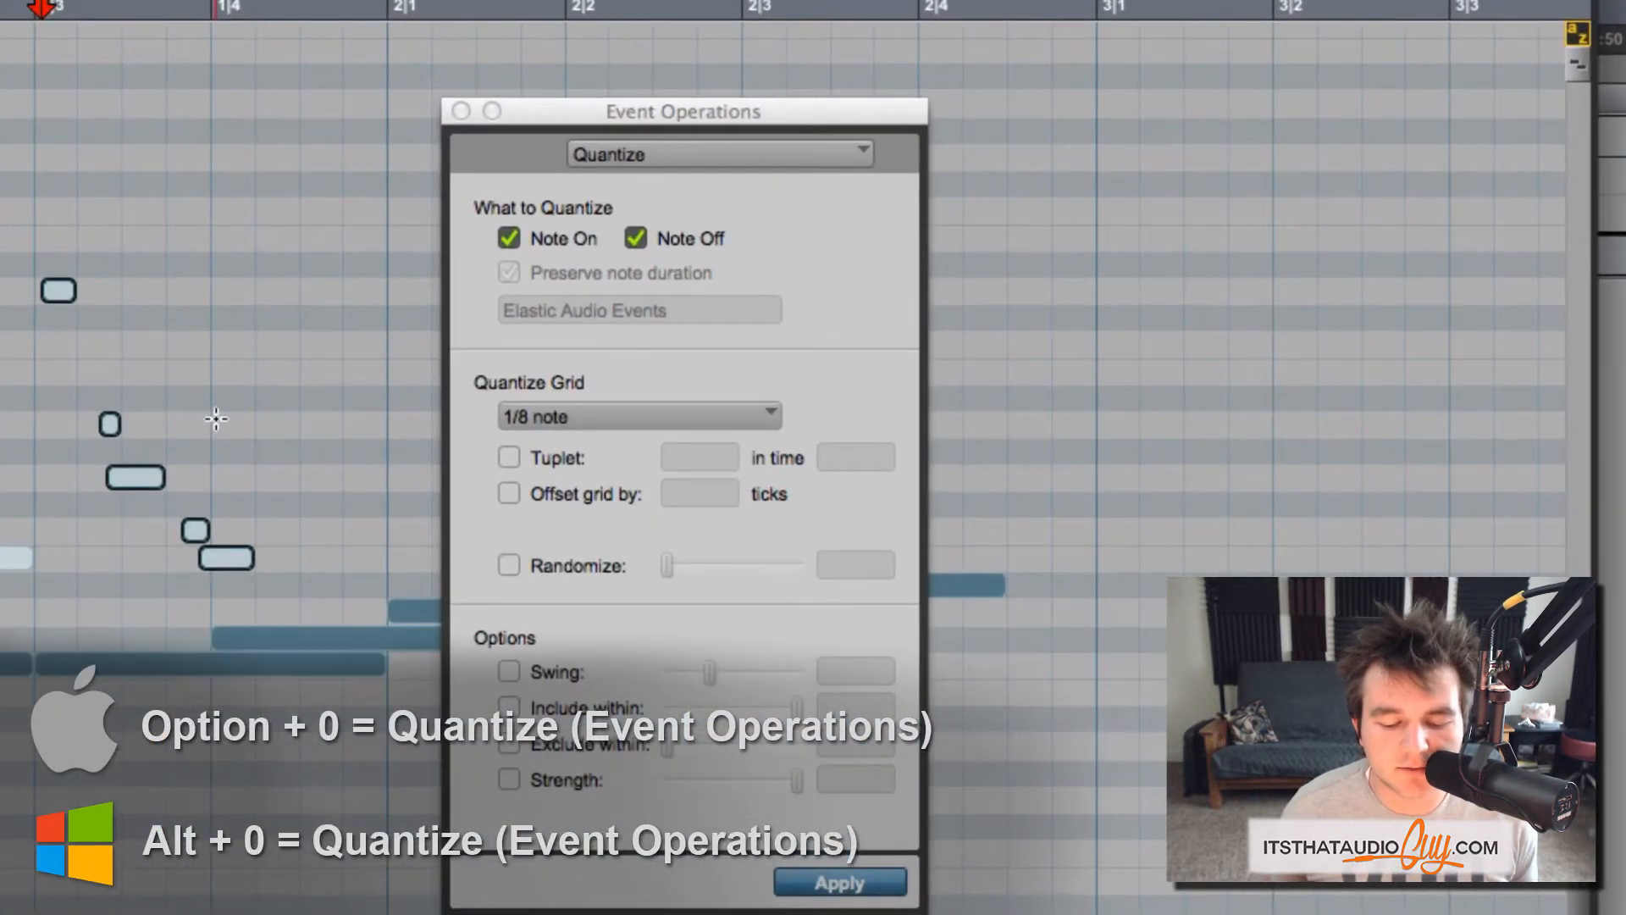
drag(539, 112, 542, 56)
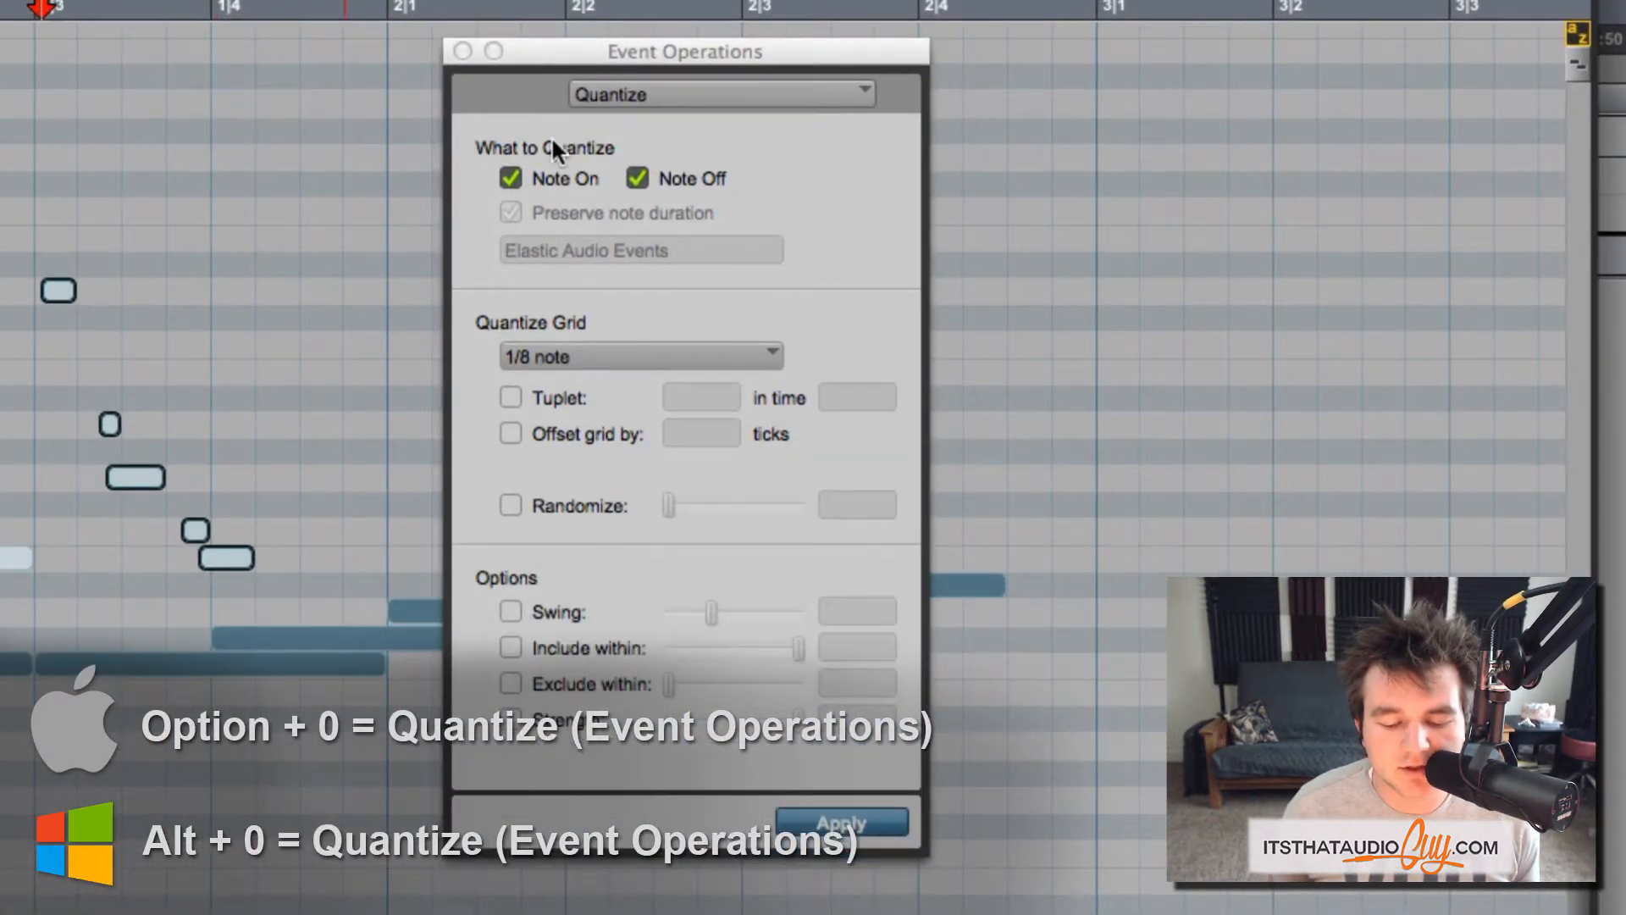
click(587, 347)
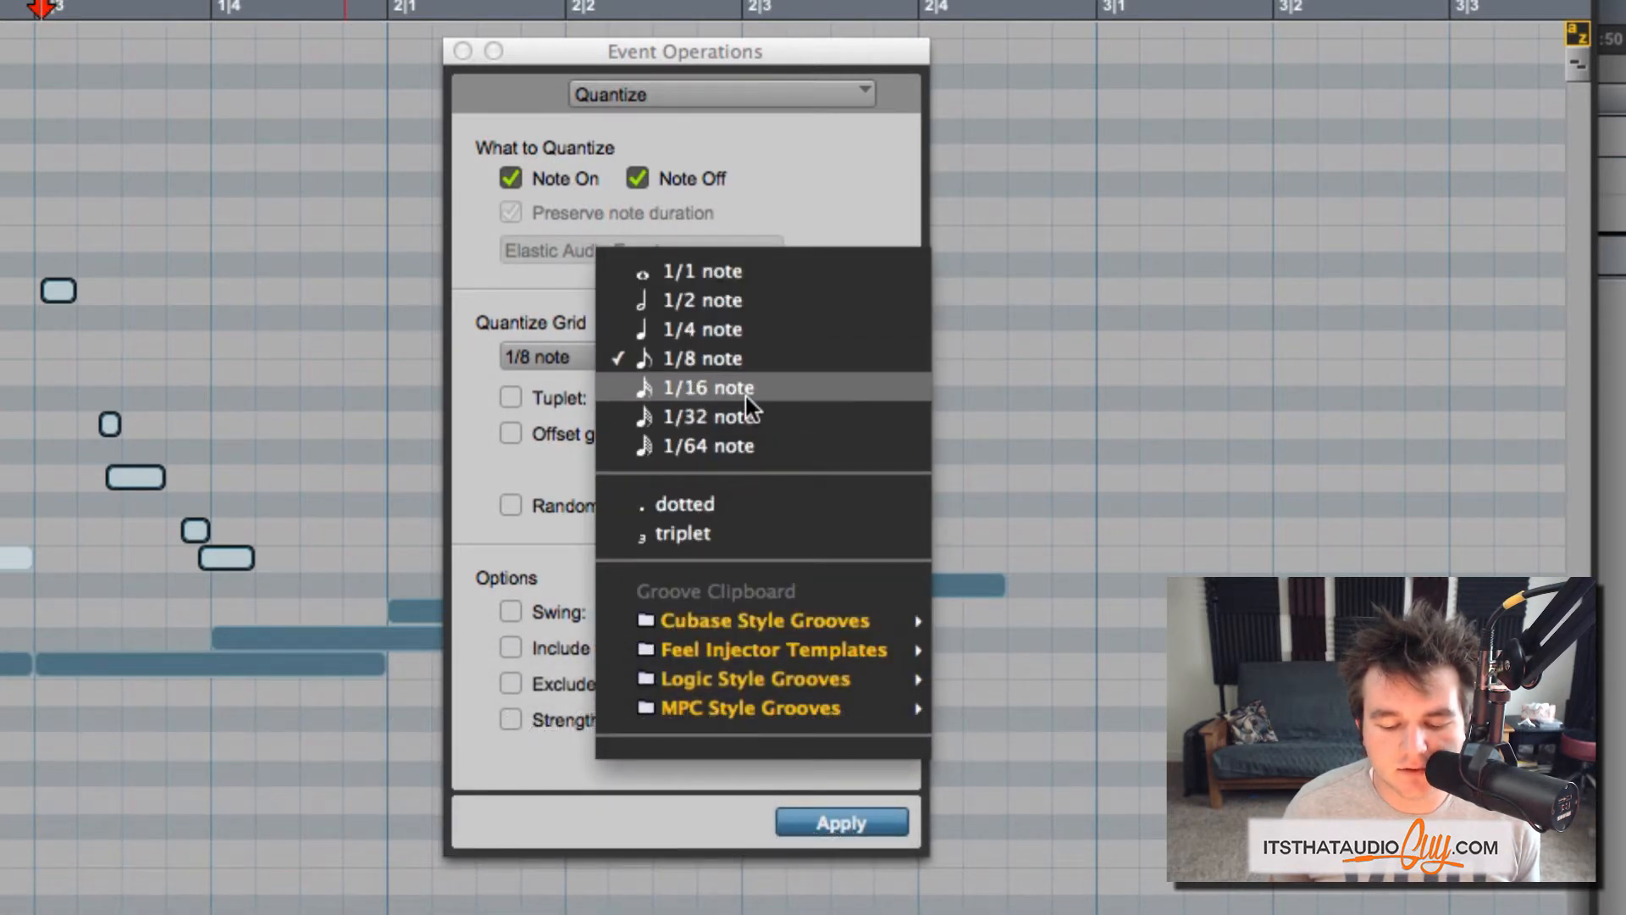
click(480, 451)
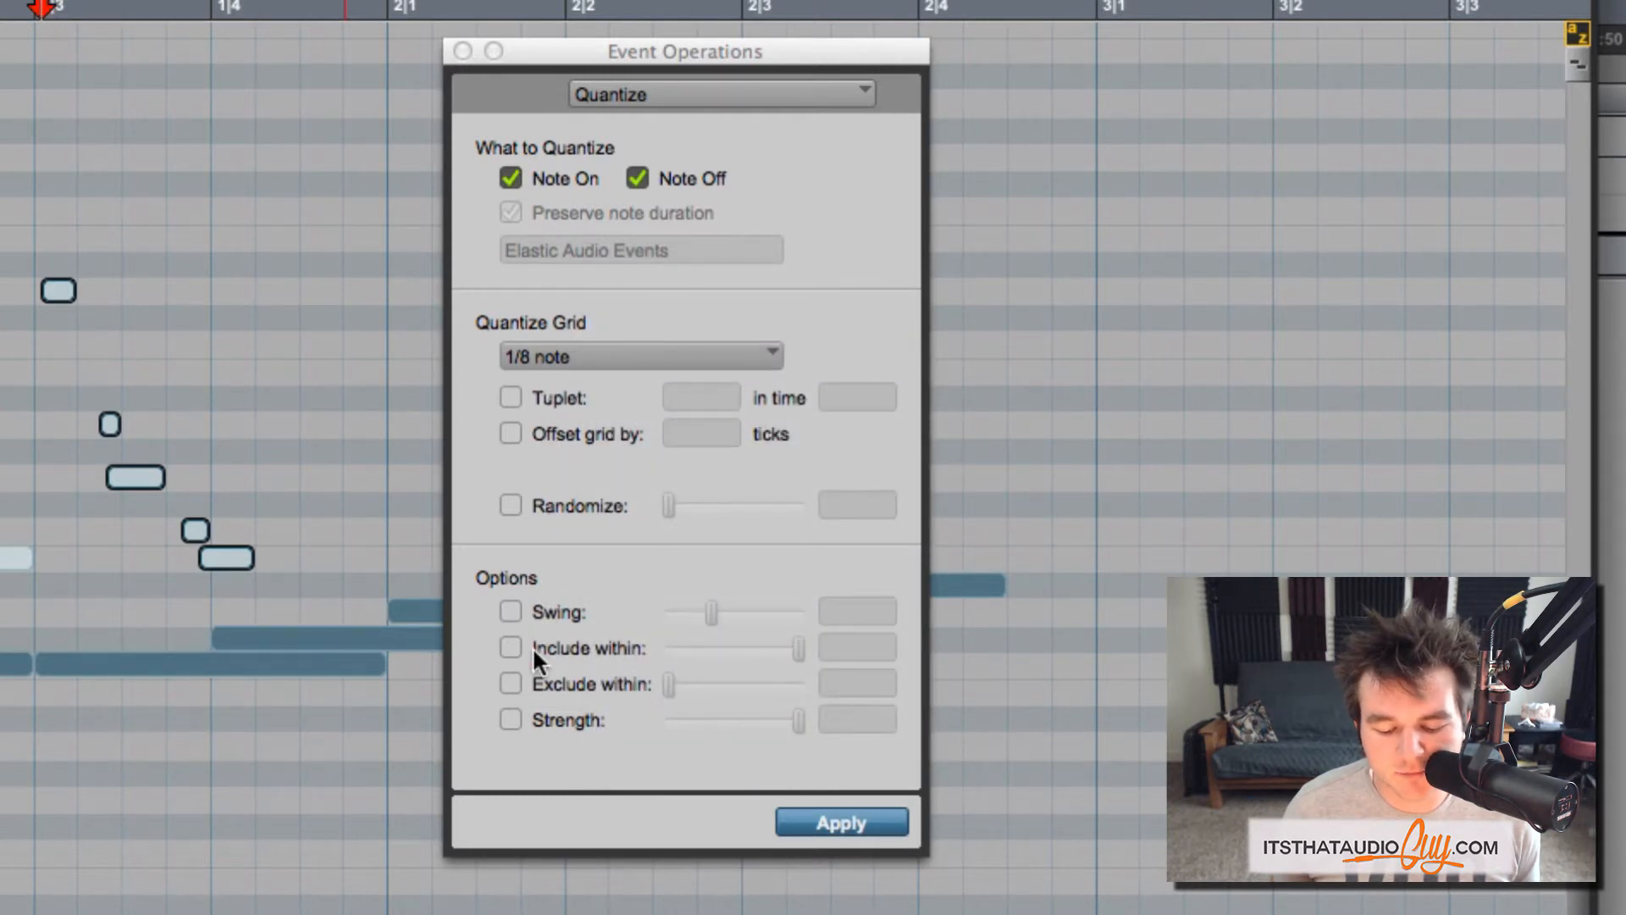
click(864, 821)
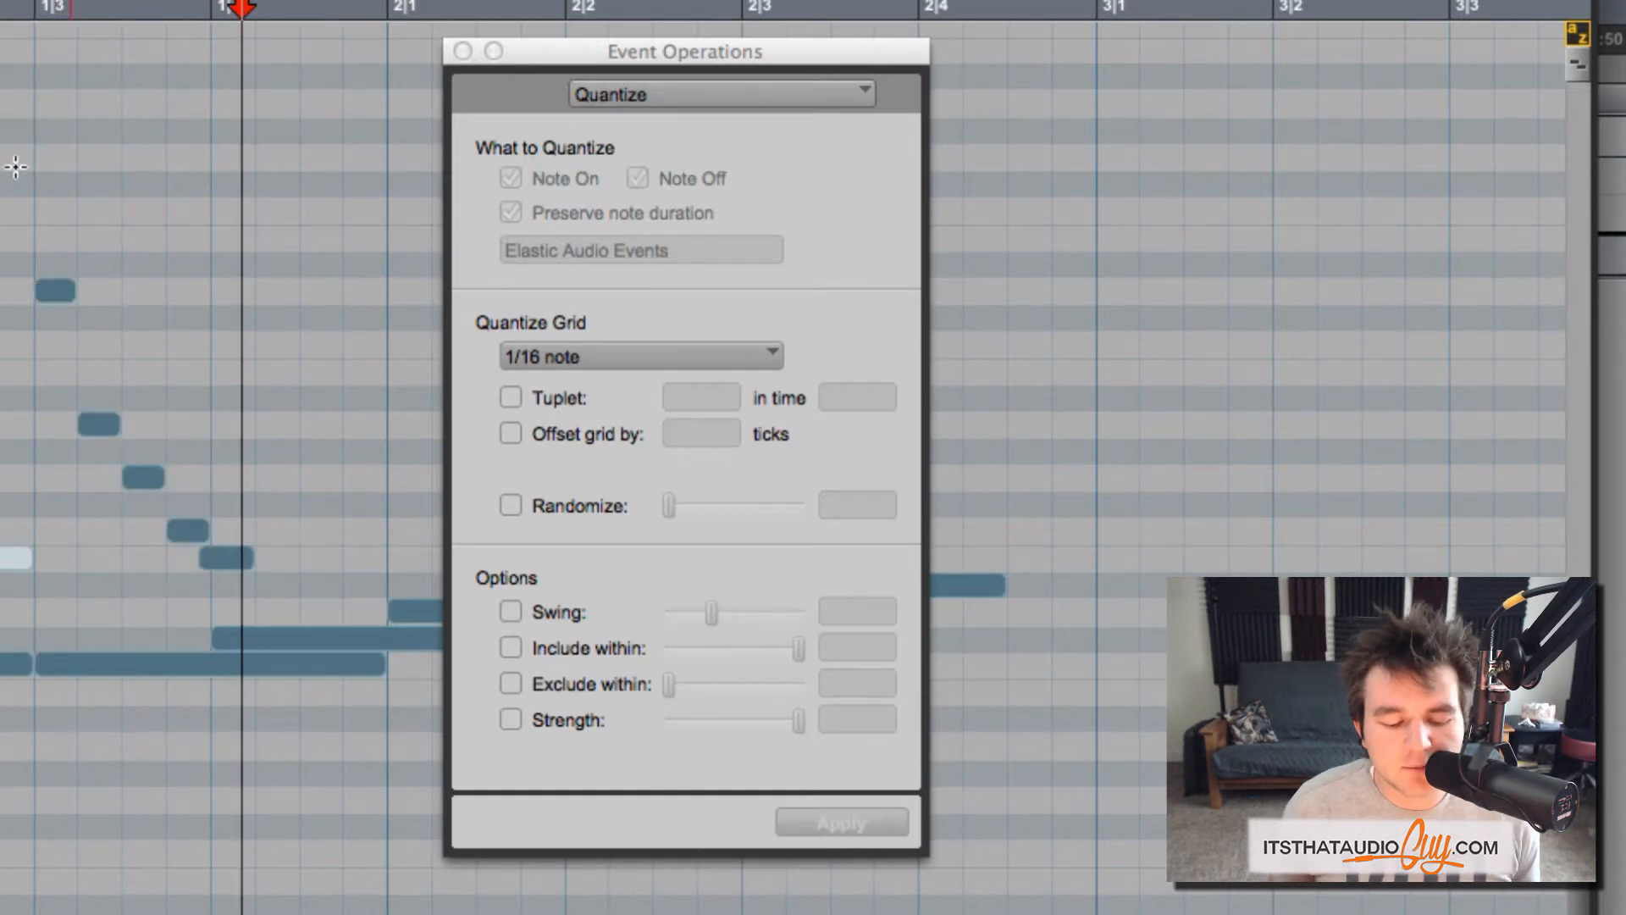
Select the four descending notes from 1|3 and review the Change Velocity and Change Duration event operations
drag(26, 163, 292, 562)
click(602, 95)
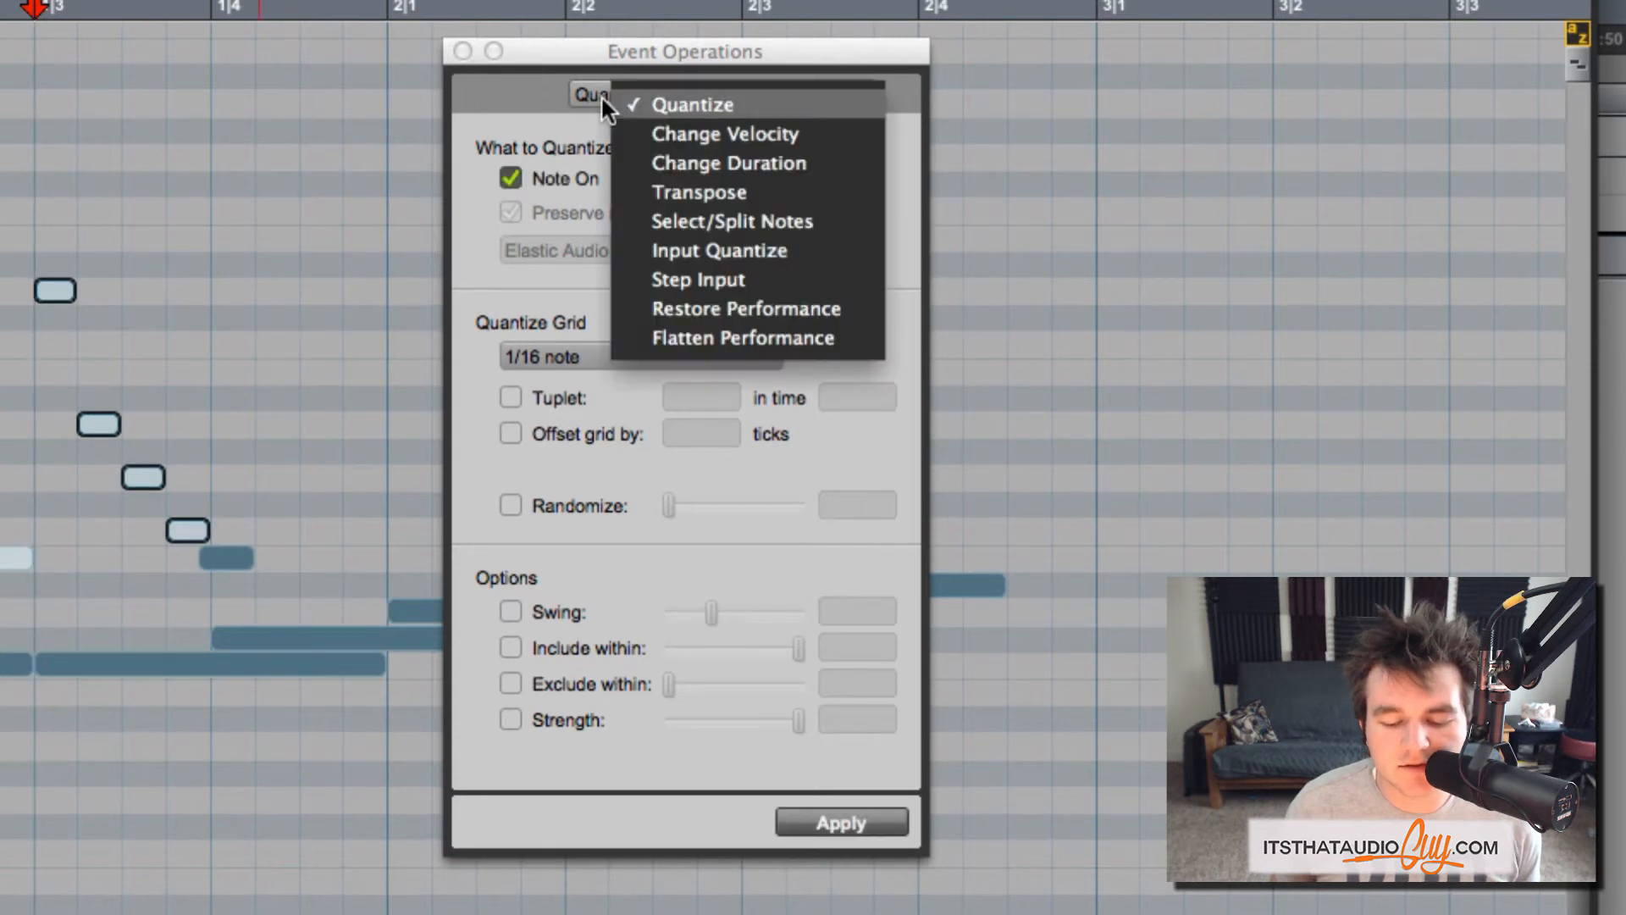
click(655, 130)
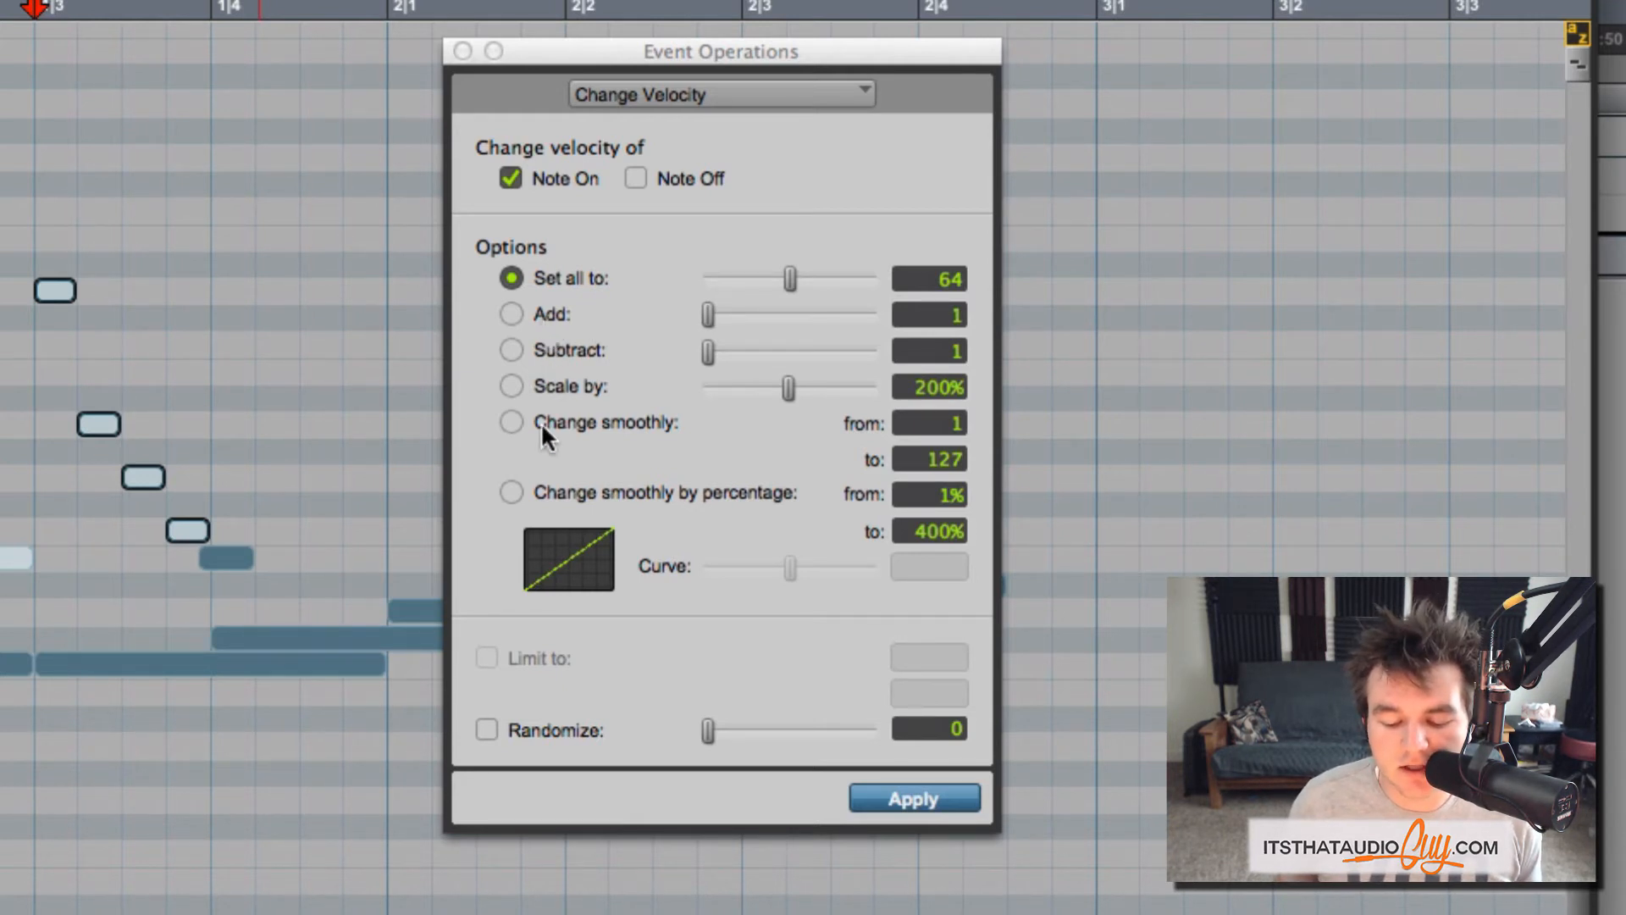
click(623, 95)
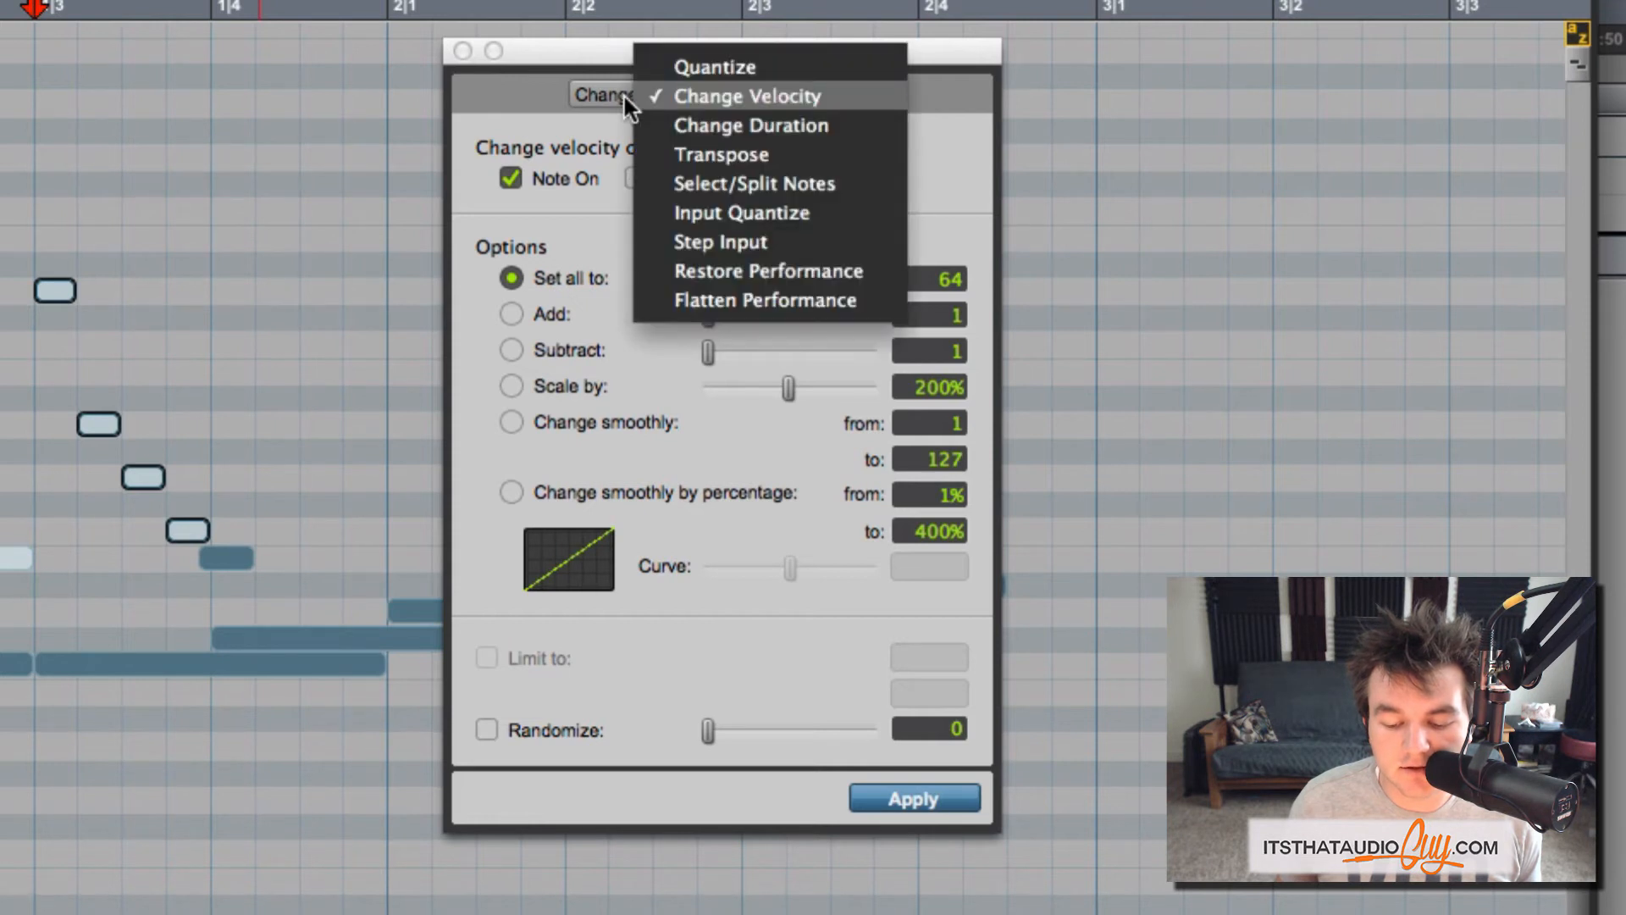
click(671, 122)
Transpose the four selected notes from 1|3 up by 1 octave and check their new position
click(645, 94)
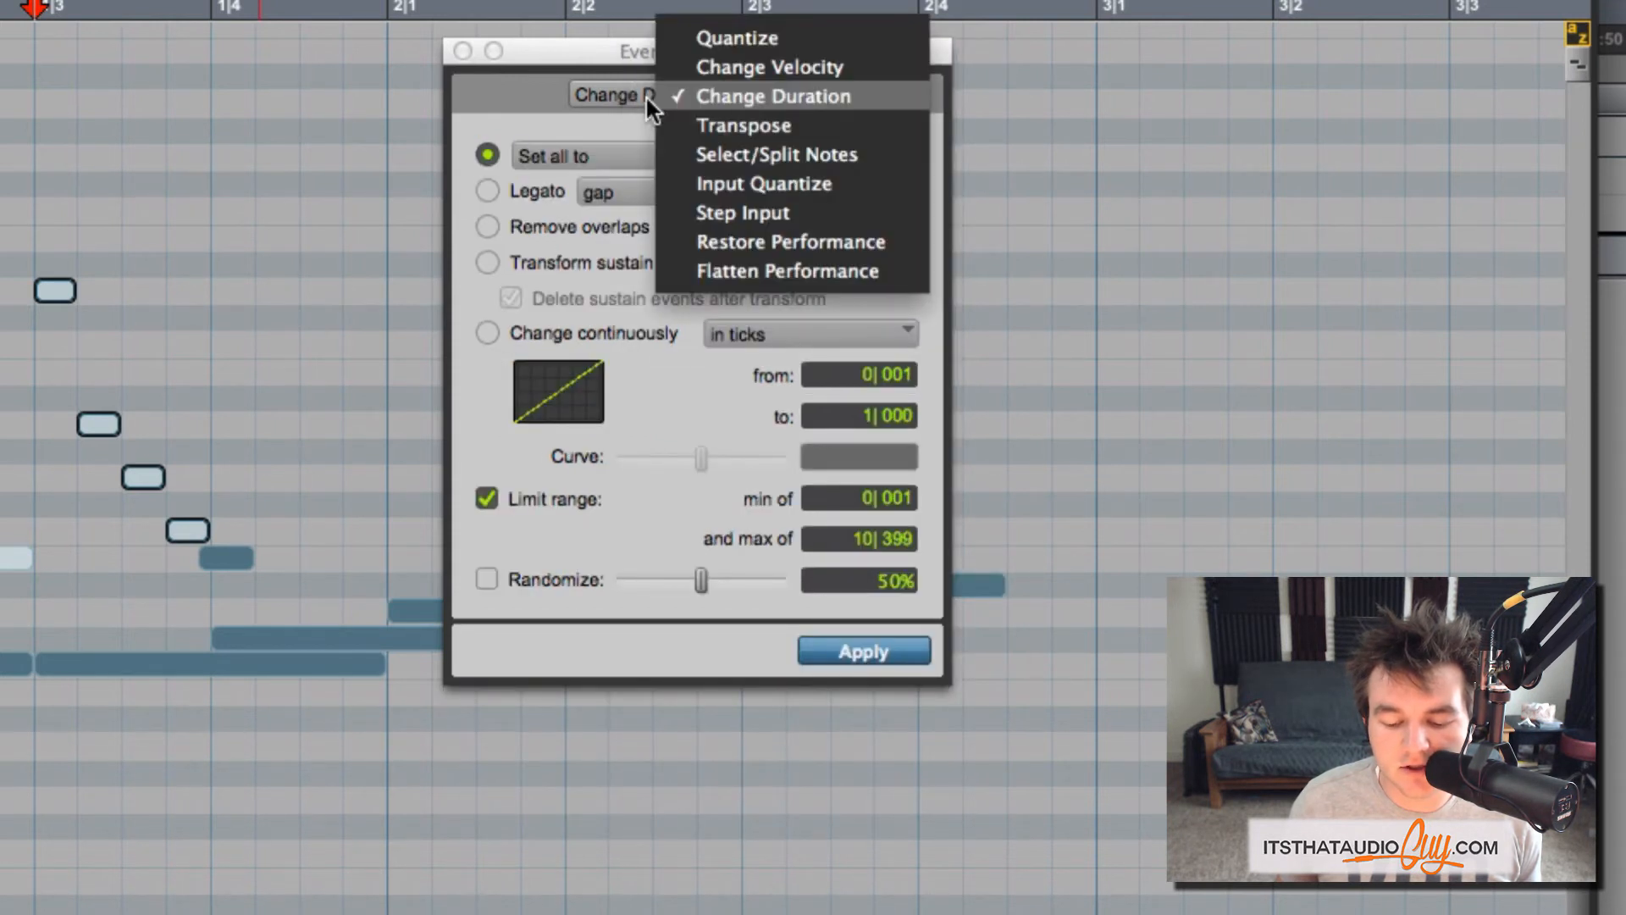
click(703, 124)
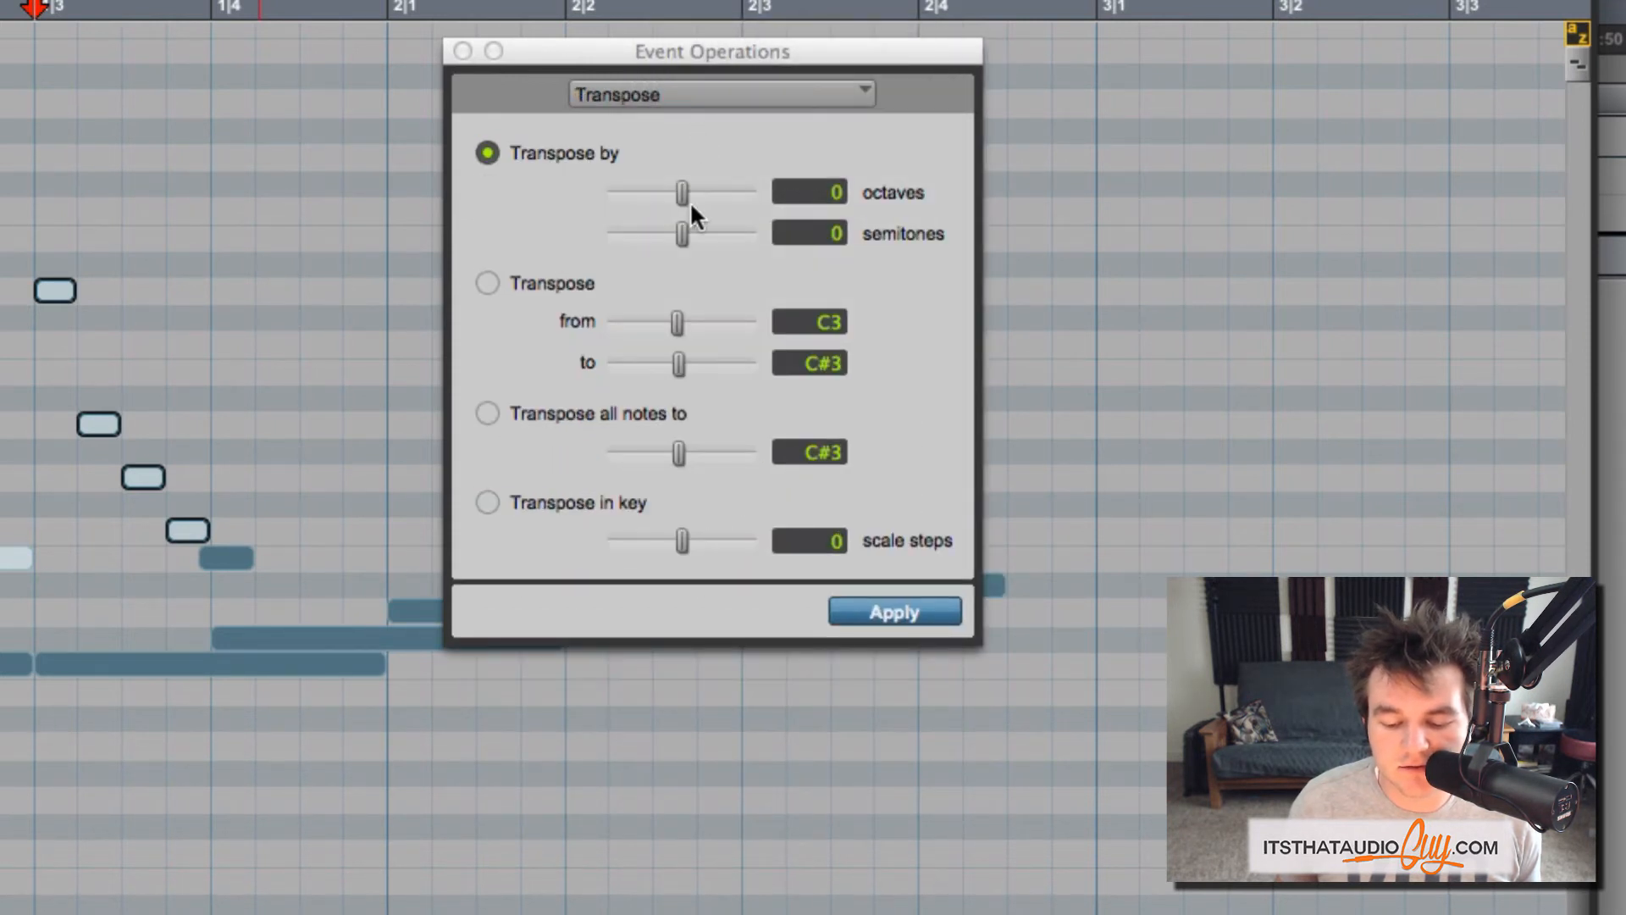
drag(687, 191, 696, 195)
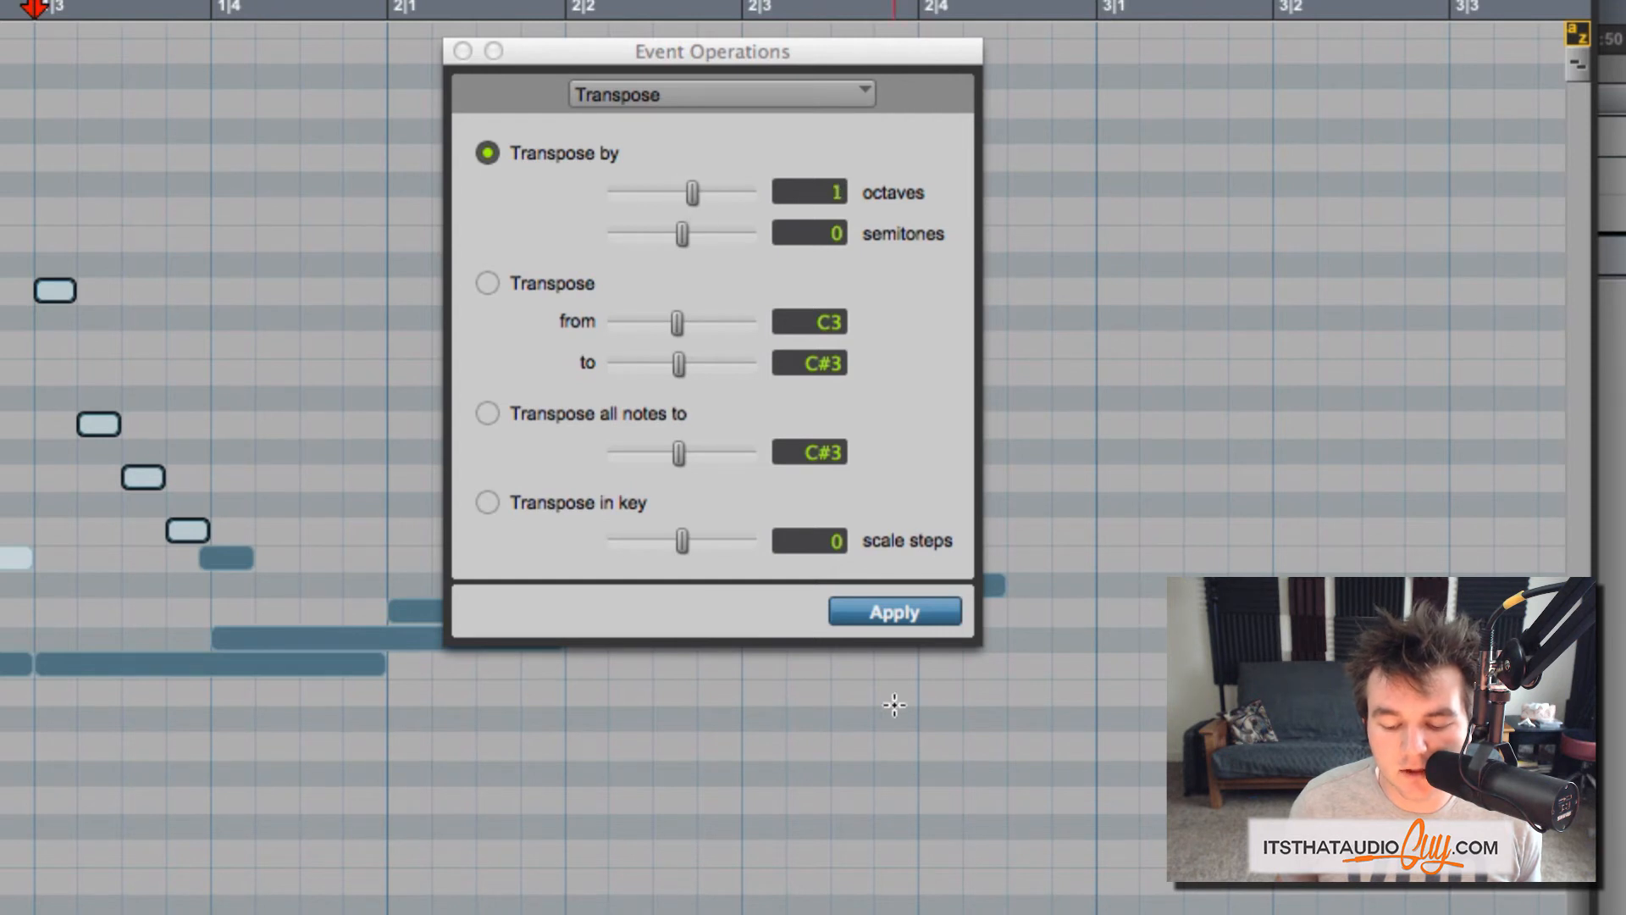
click(883, 618)
scroll(72, 381, up, 10)
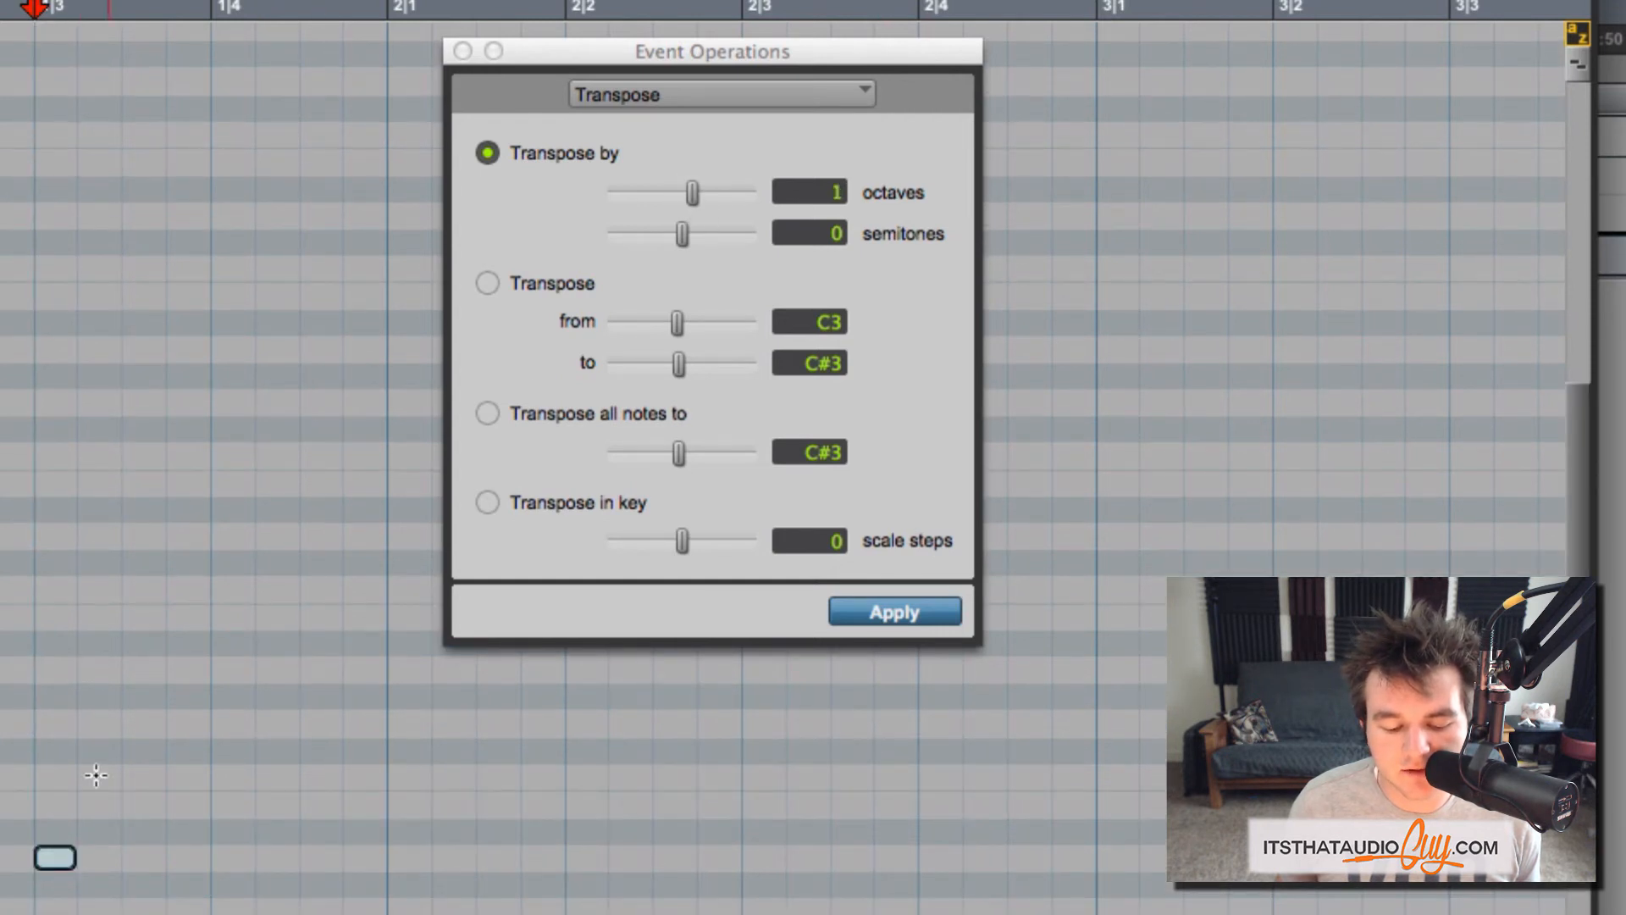
scroll(189, 791, down, 1)
scroll(190, 791, down, 8)
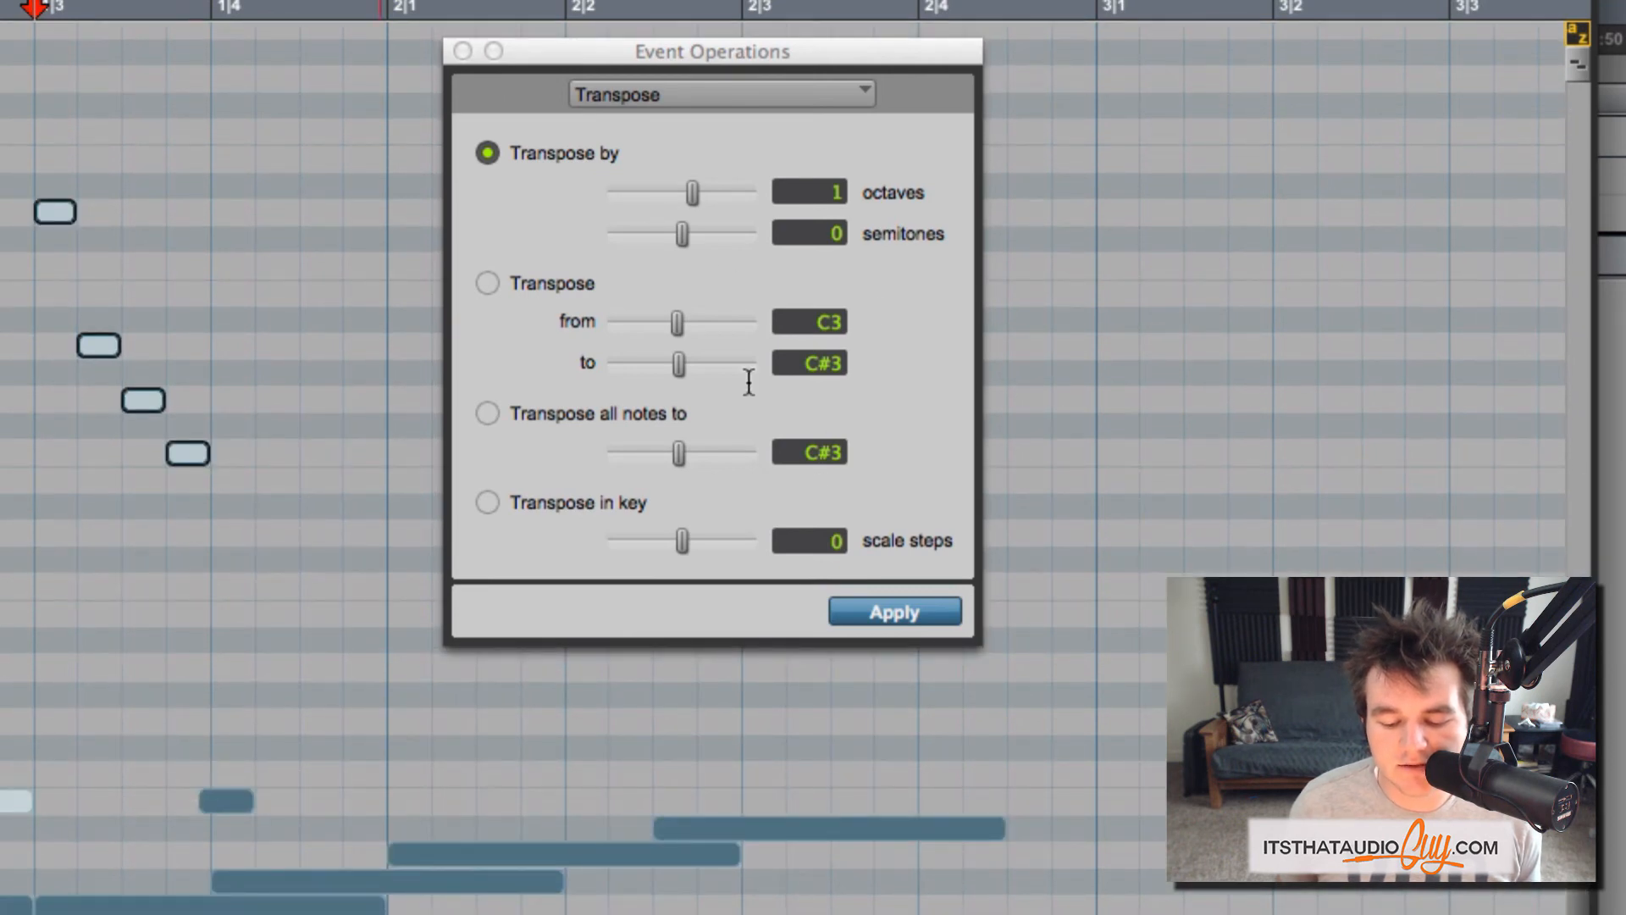
Review the Input Quantize, Step Input, Restore Performance and Flatten Performance event operations without applying any
key(alt+y)
click(724, 99)
click(776, 123)
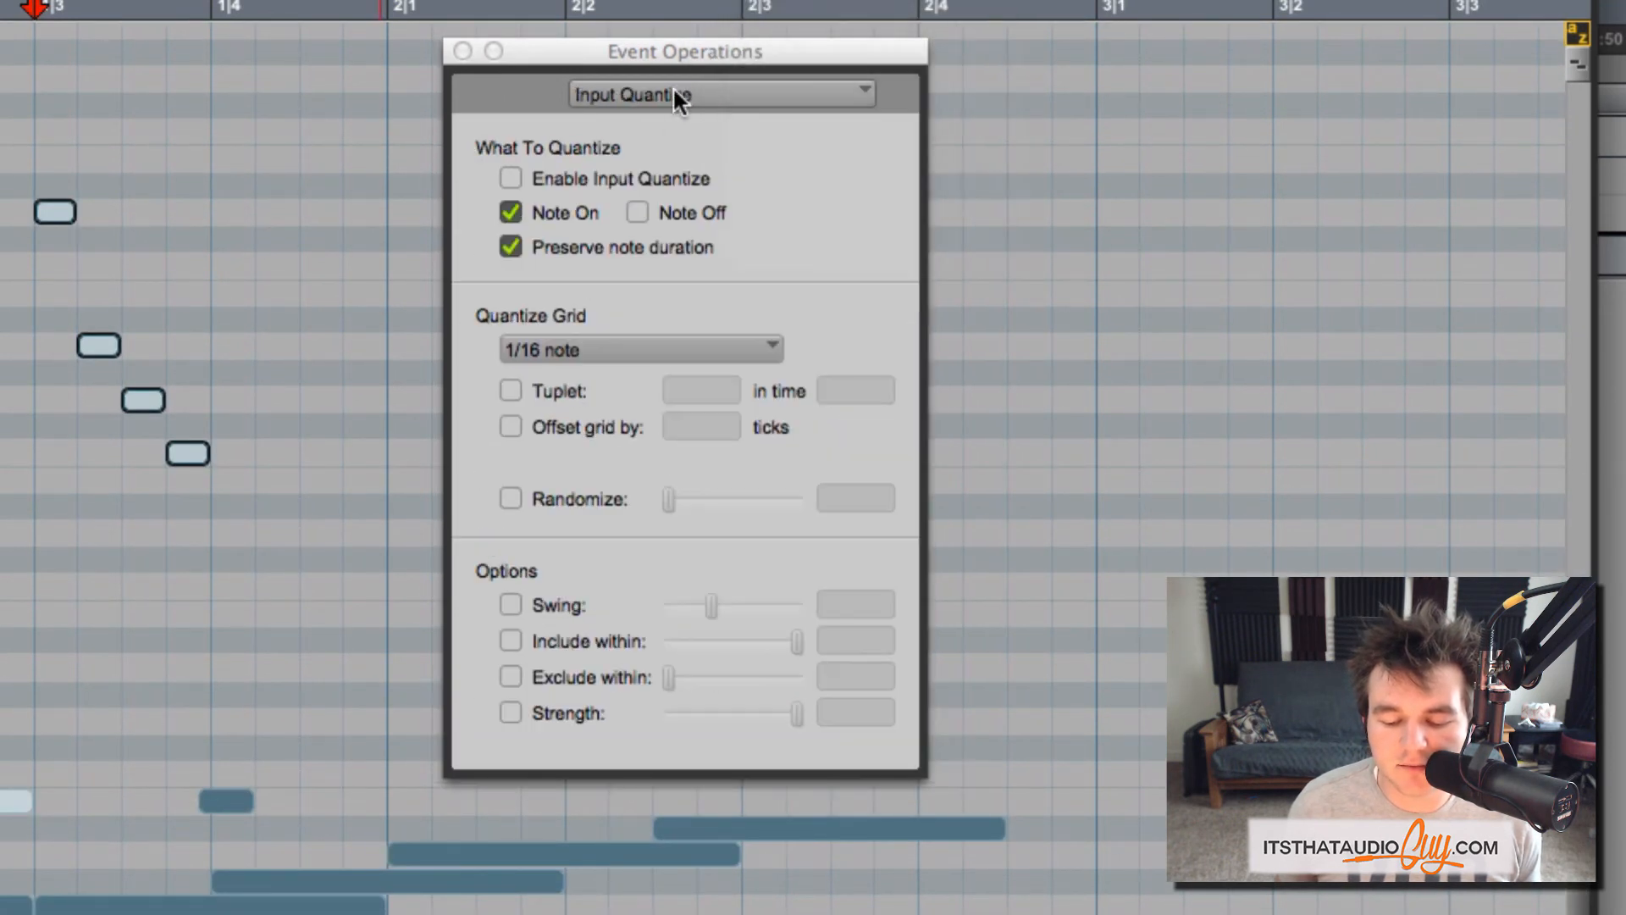
click(672, 86)
click(703, 129)
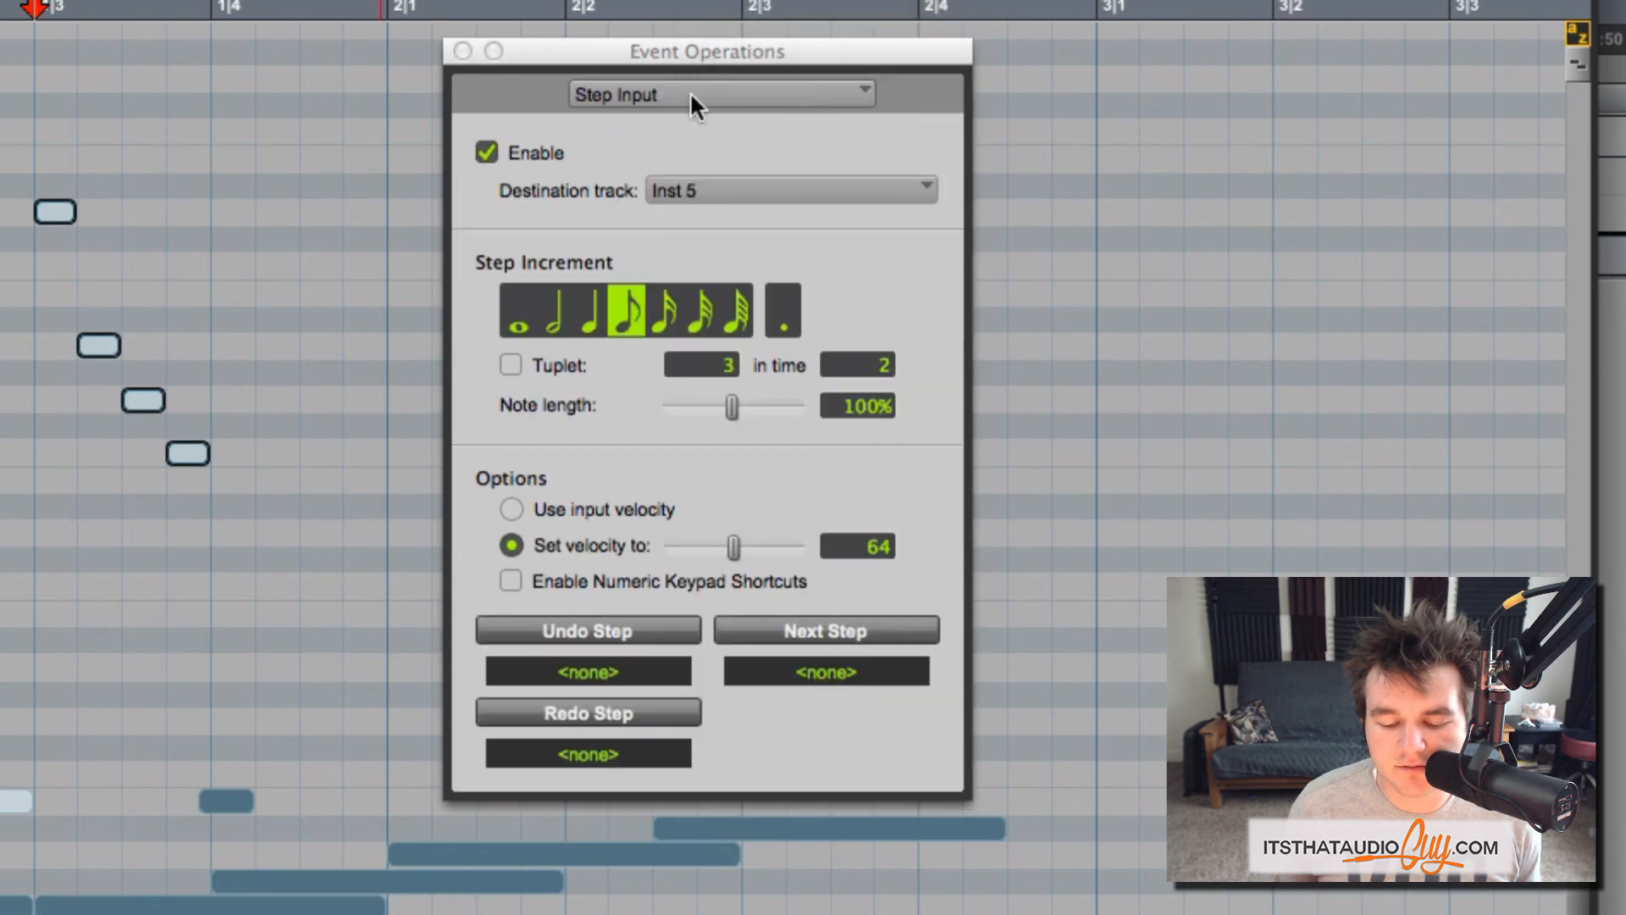
click(690, 92)
click(703, 131)
click(694, 88)
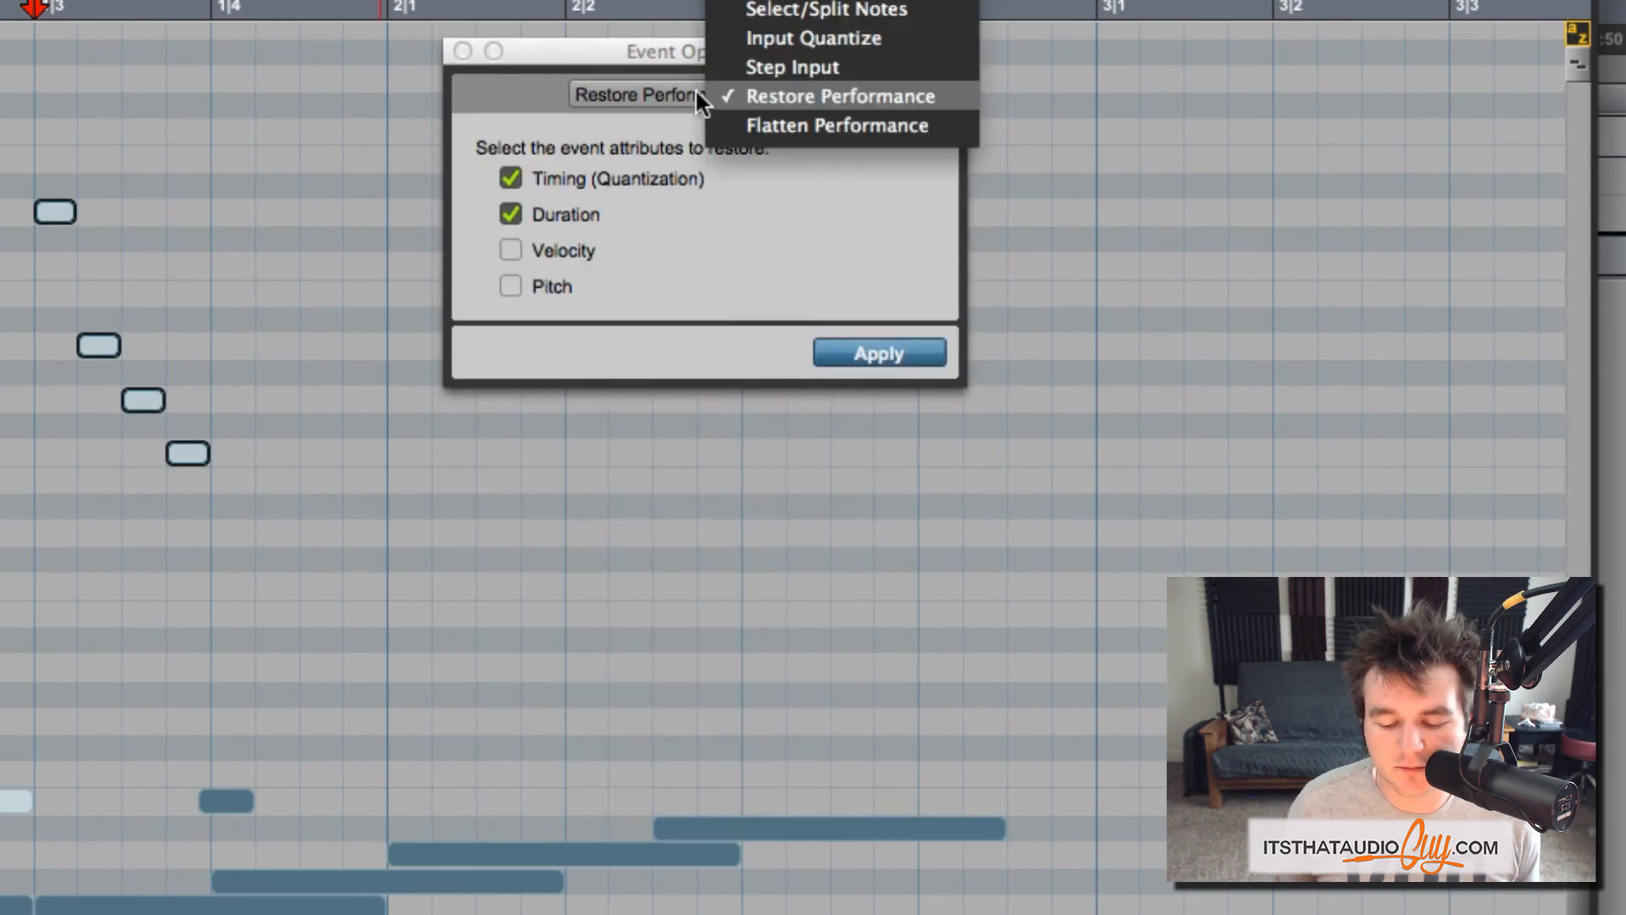
click(789, 127)
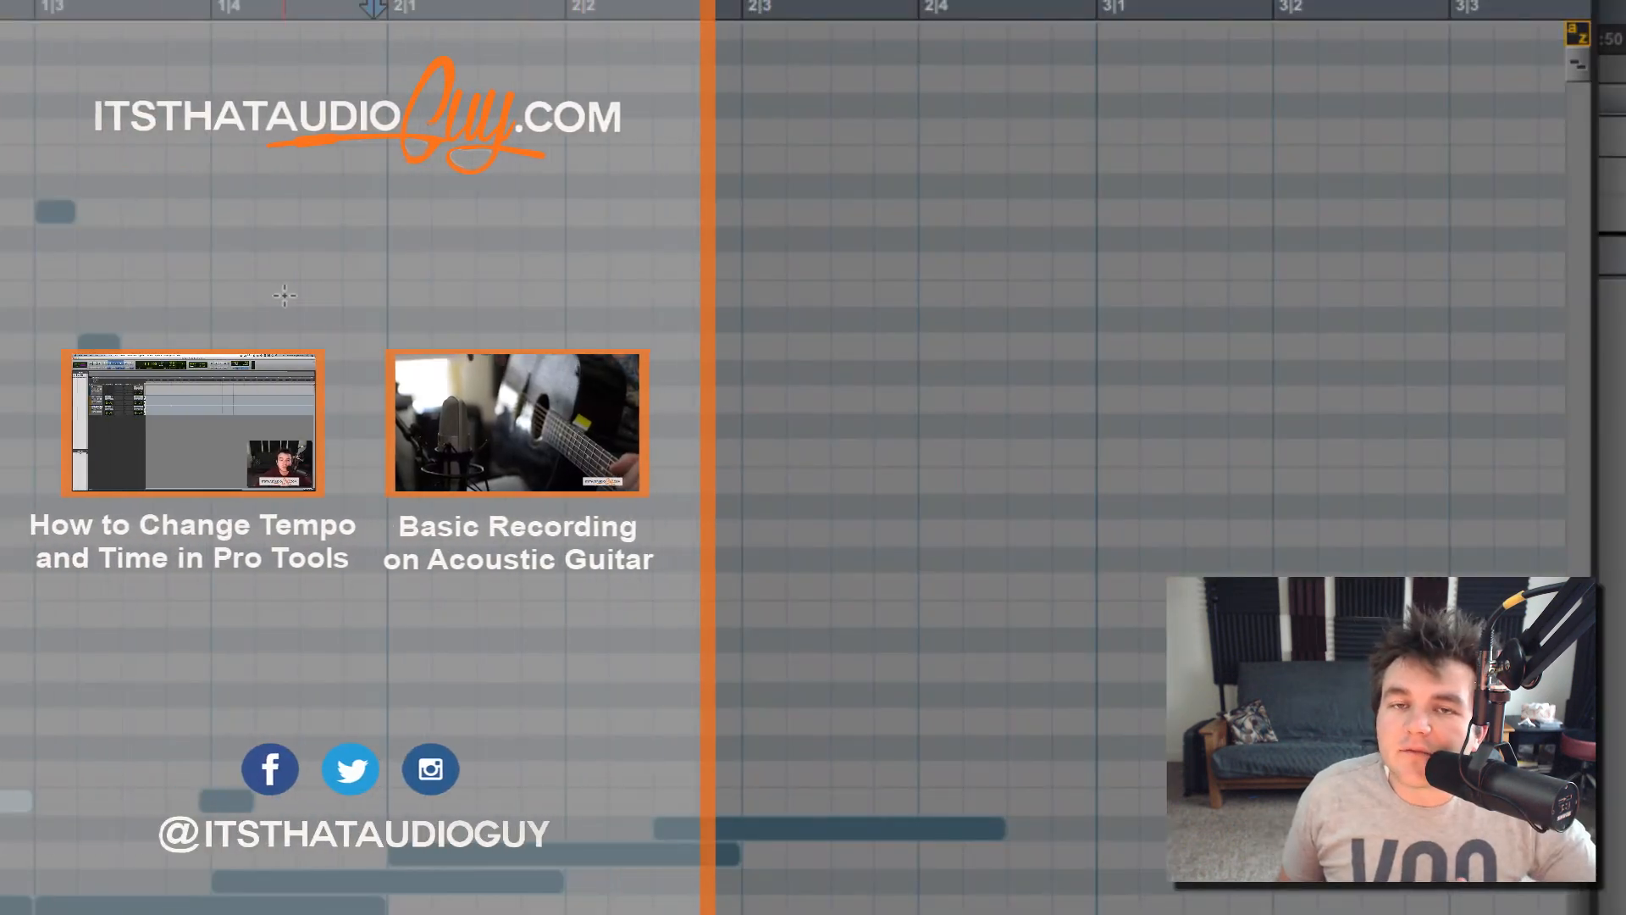